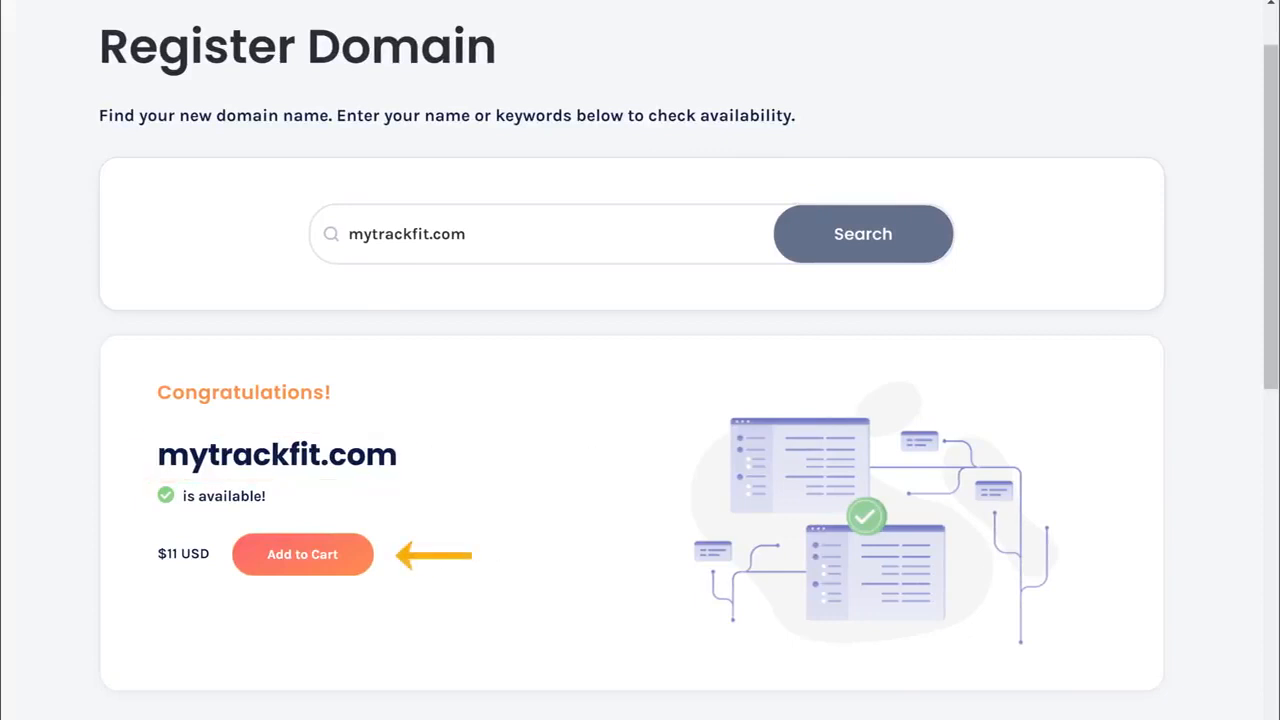
Add the available mytrackfit.com domain to the cart and continue to the hosting plans
left_click(304, 566)
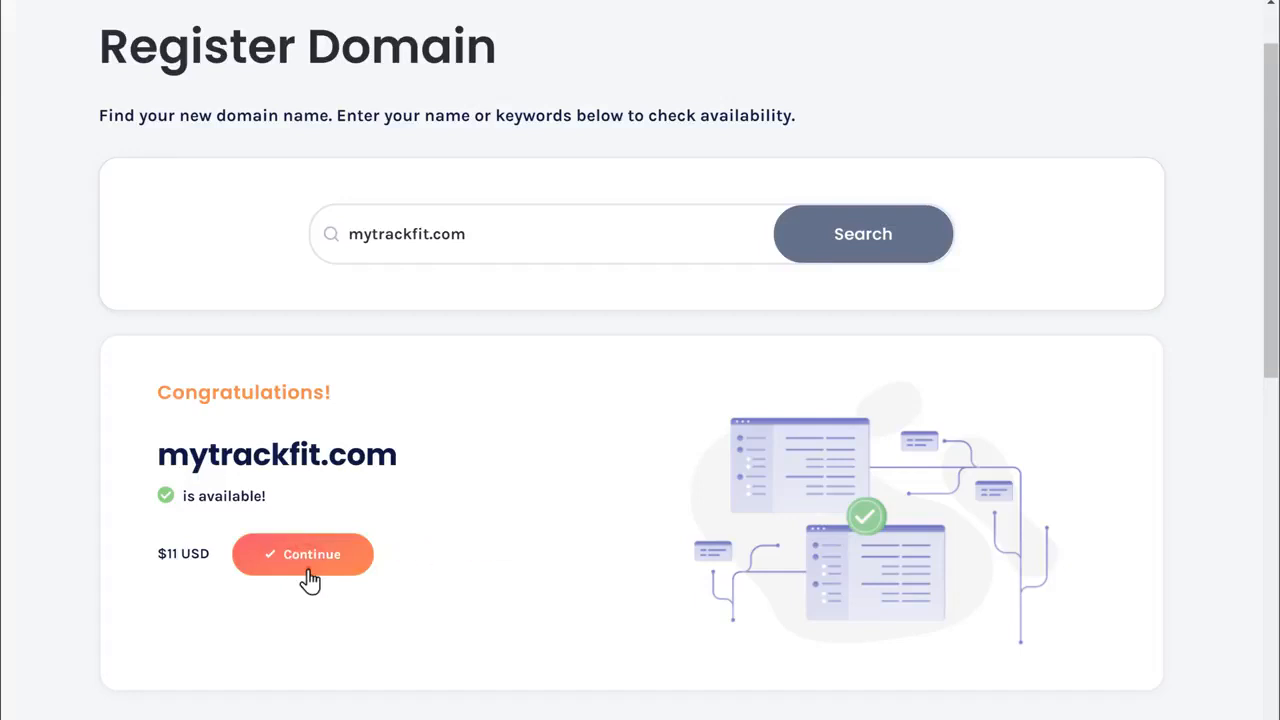
left_click(309, 576)
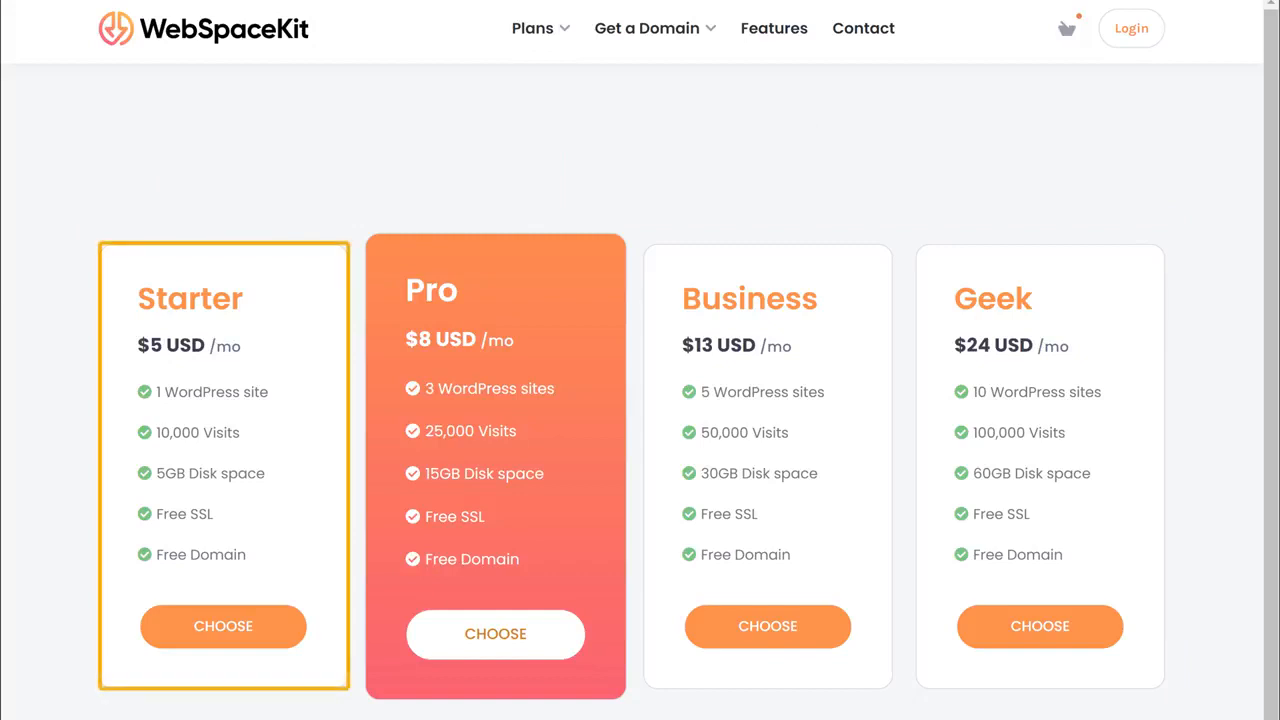
Pick the Starter plan with a 12-month term ($84 USD) and continue to checkout
left_click(226, 643)
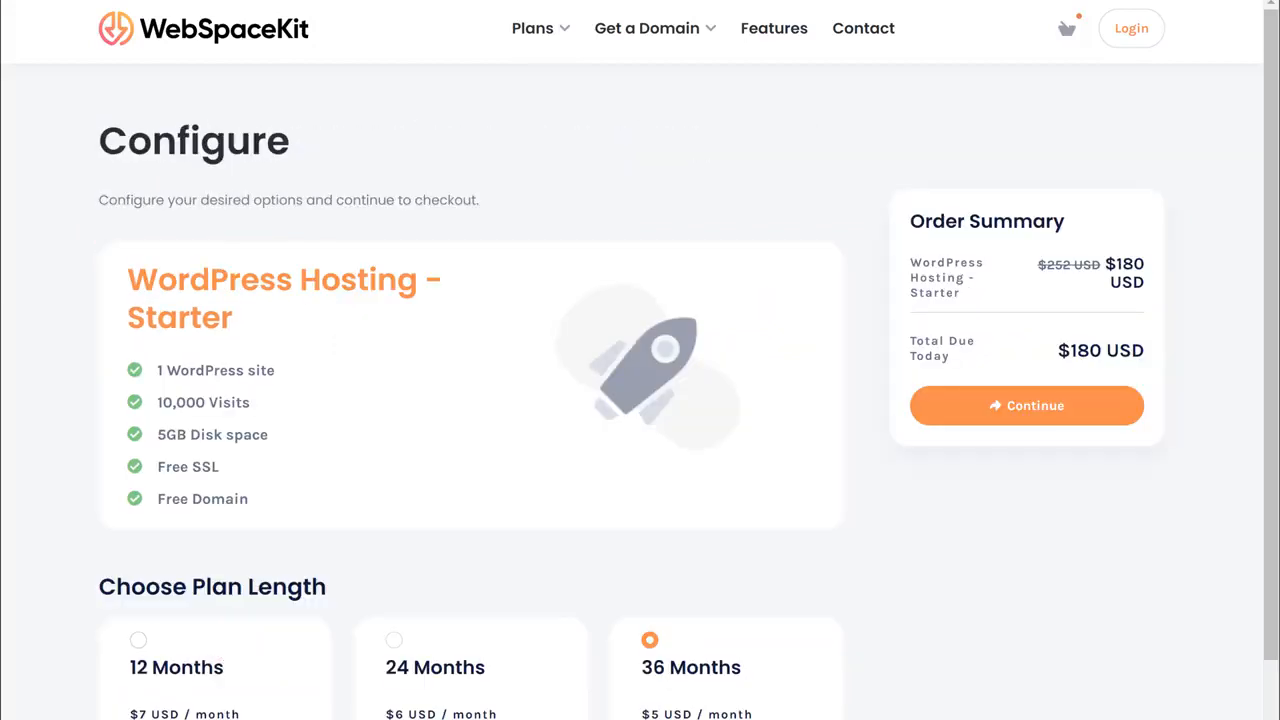
scroll(229, 651, "down", 1)
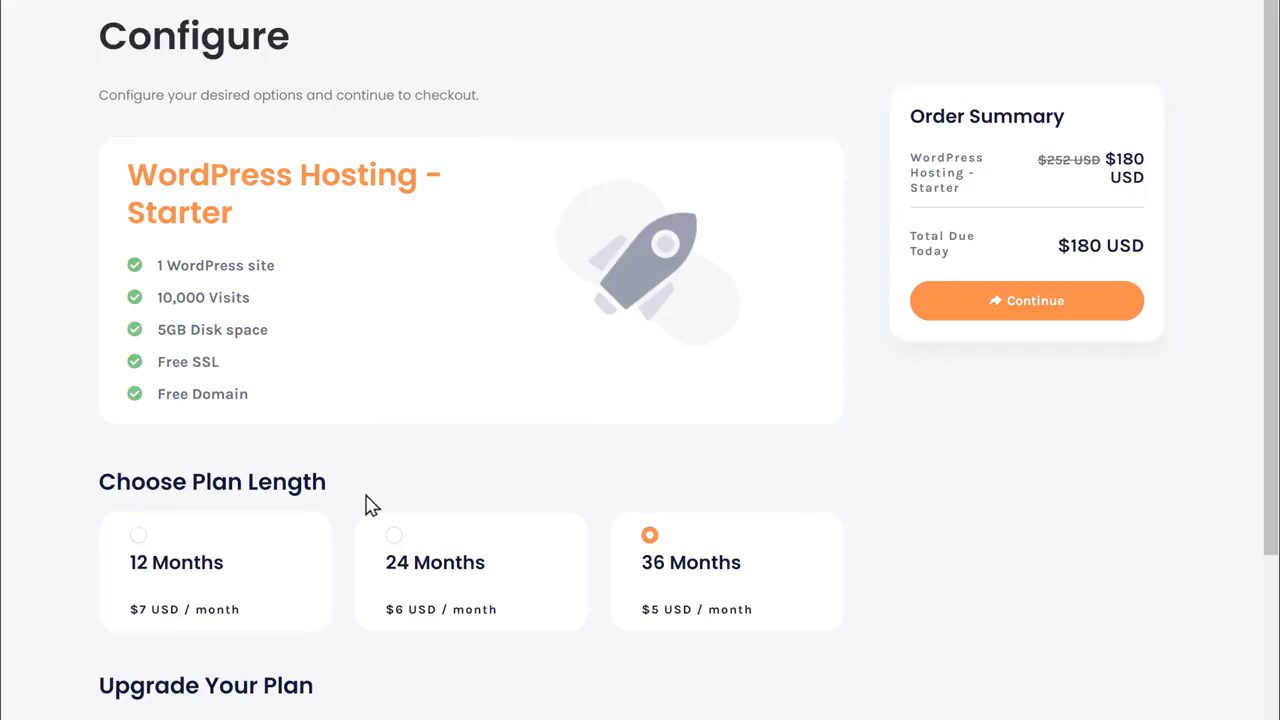
left_click(138, 540)
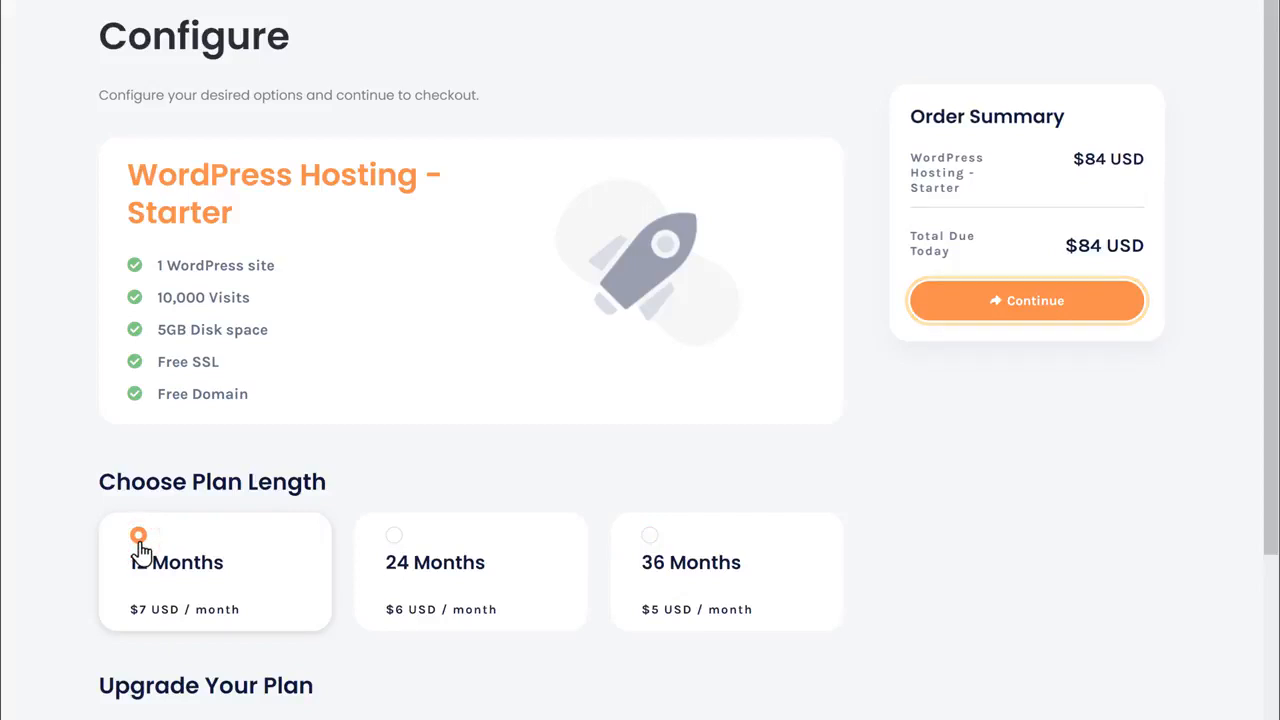
left_click(1036, 318)
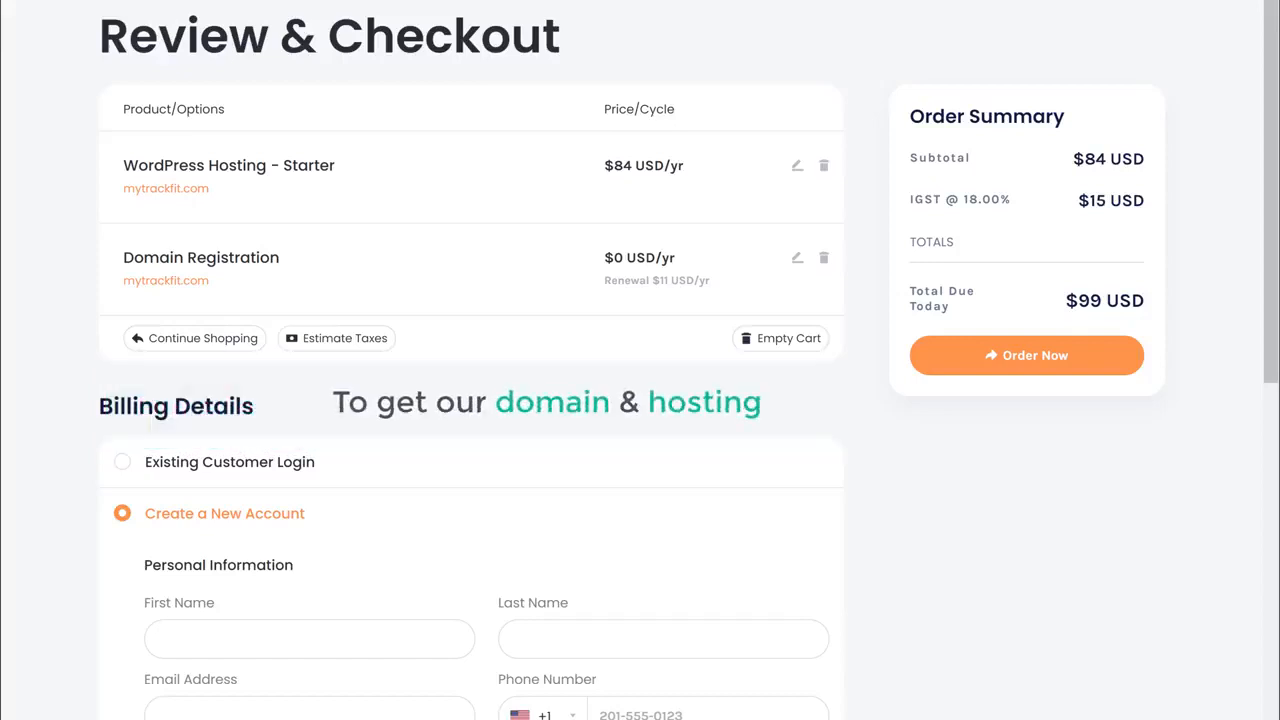
Enter the account holder's first and last name in the Create a New Account form
scroll(640, 360, "down", 1)
scroll(470, 400, "down", 5)
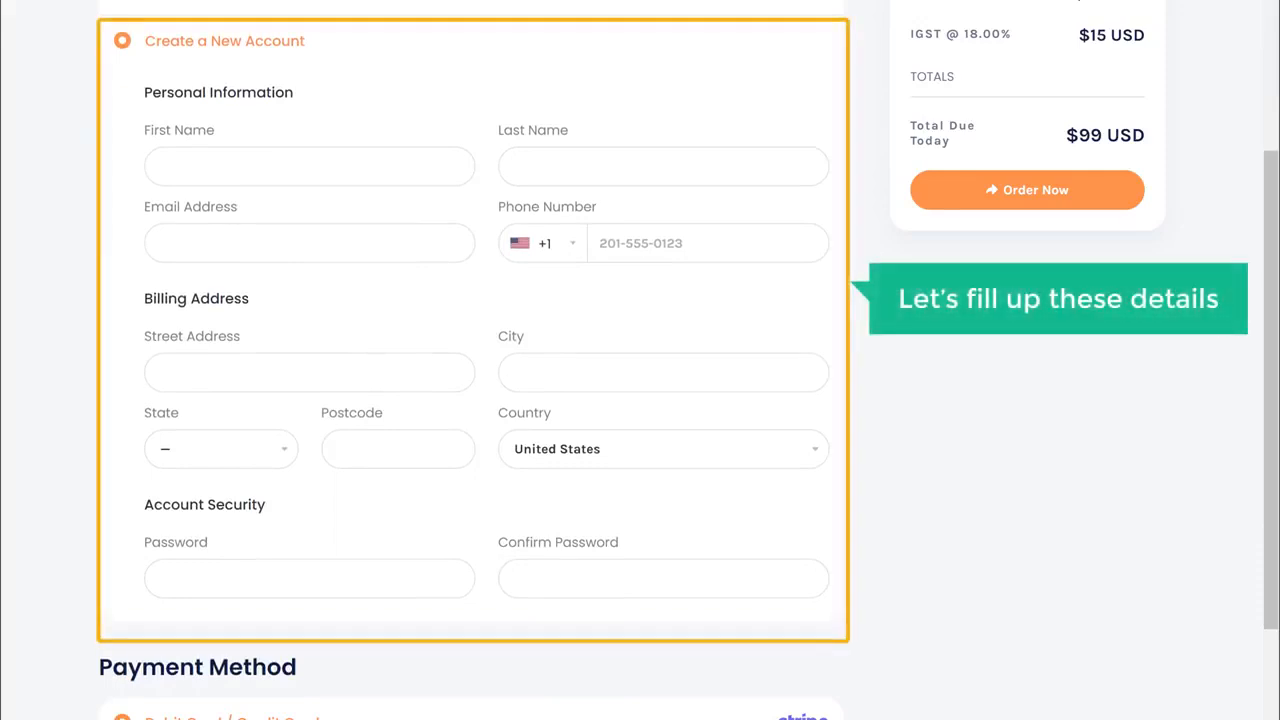
left_click(278, 165)
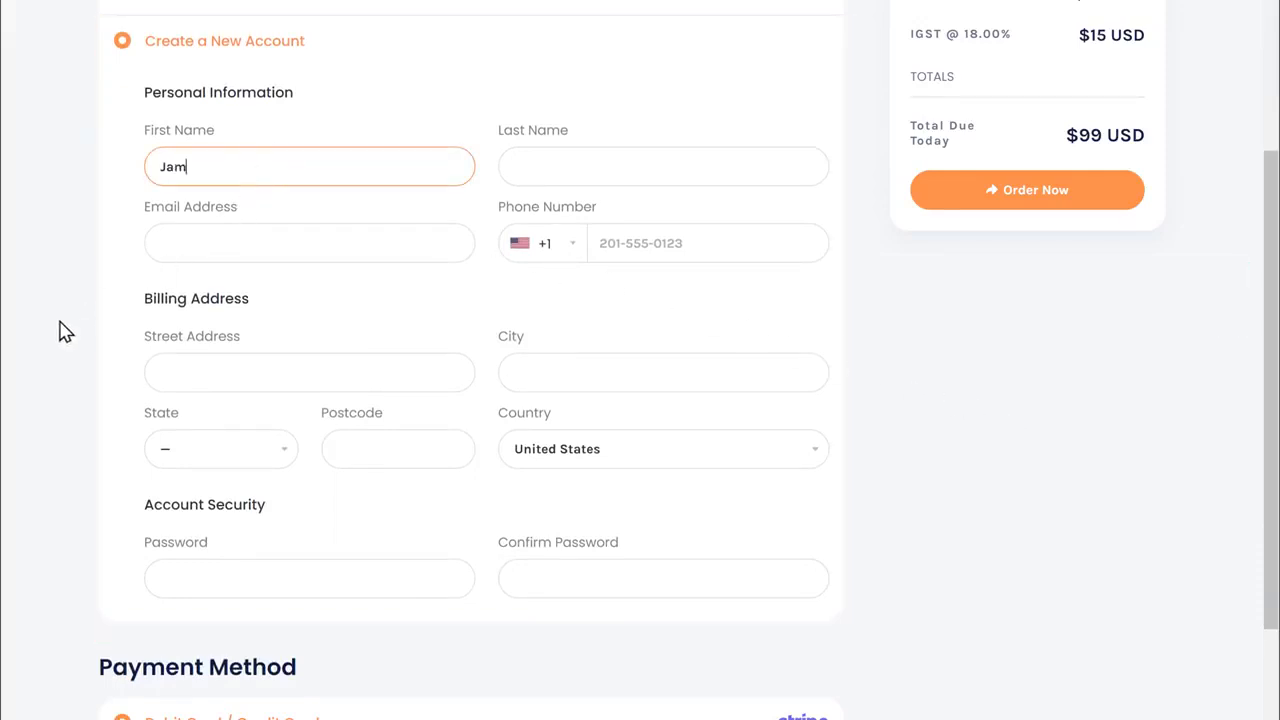
key("Tab")
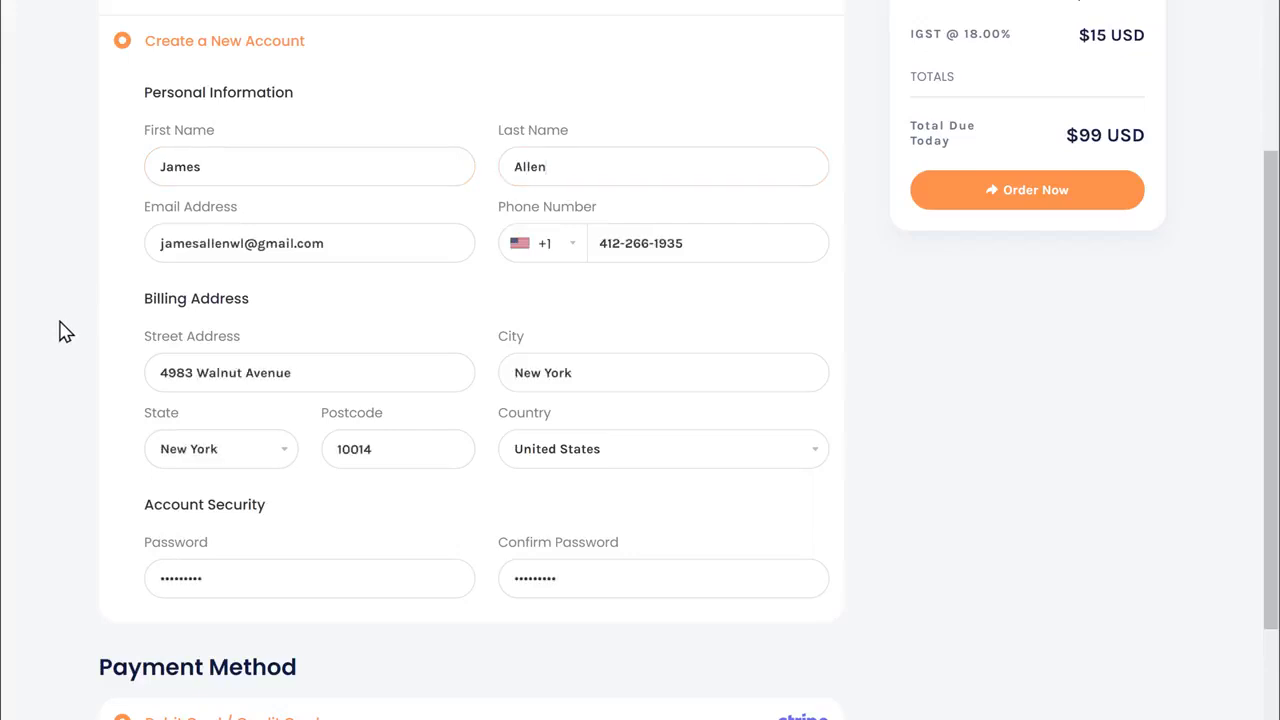
Fill in the account password and card details, then place the $99 USD order
scroll(60, 332, "down", 1)
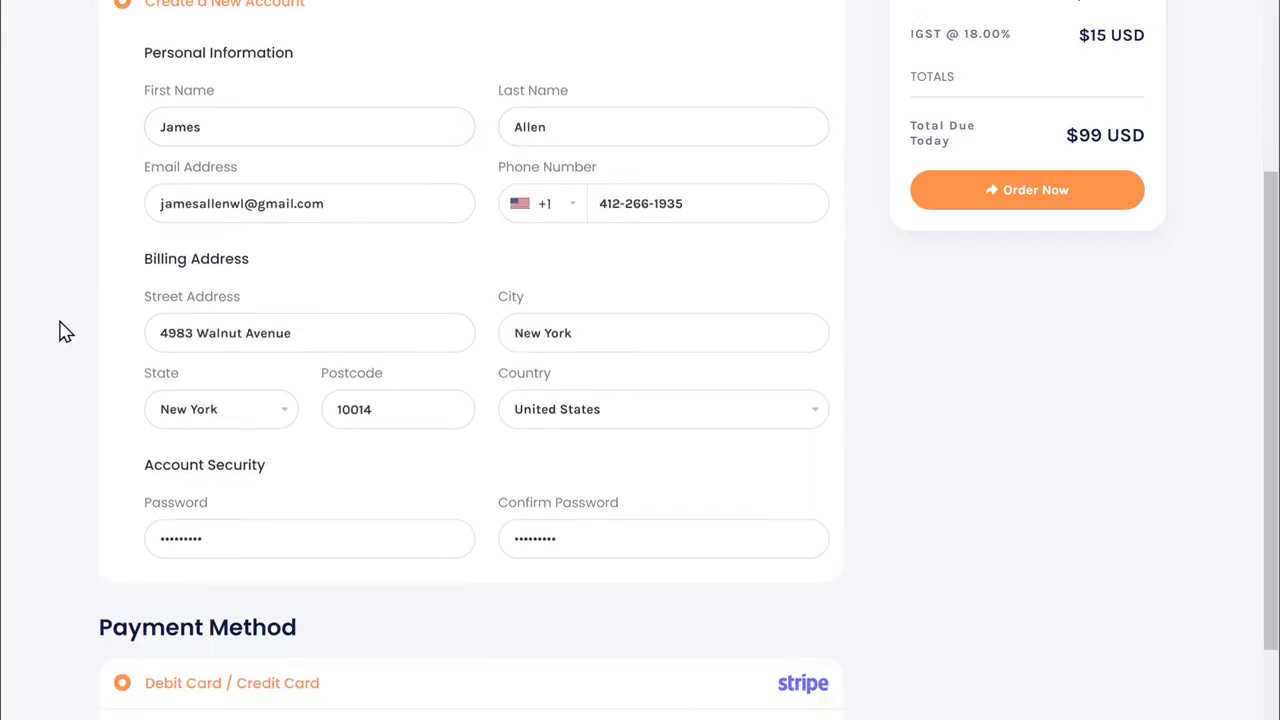
scroll(60, 332, "down", 3)
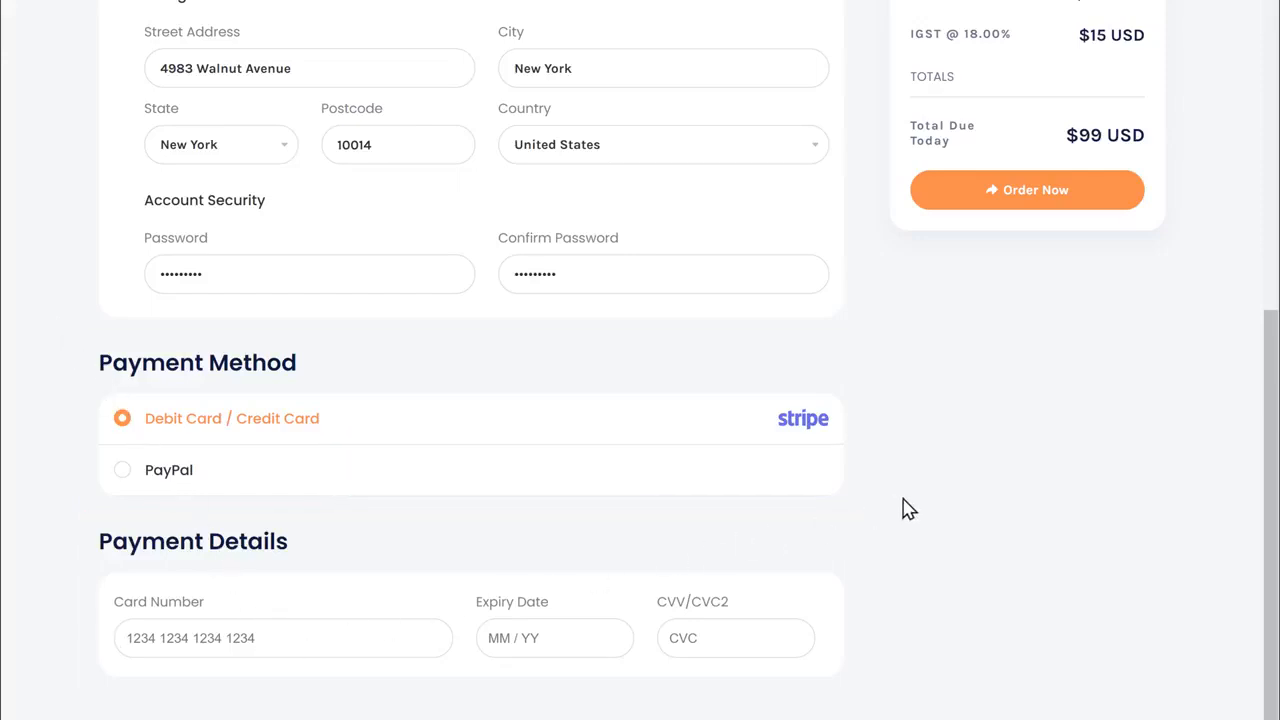
type("************")
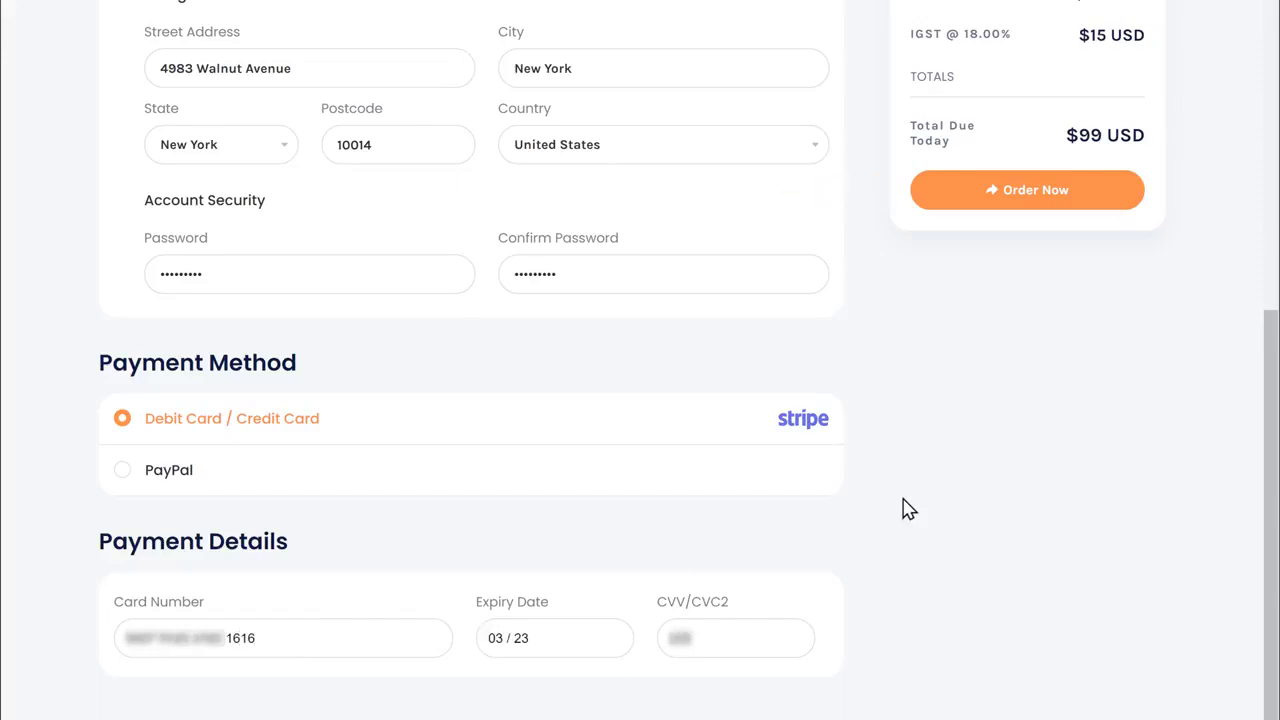
left_click(1030, 302)
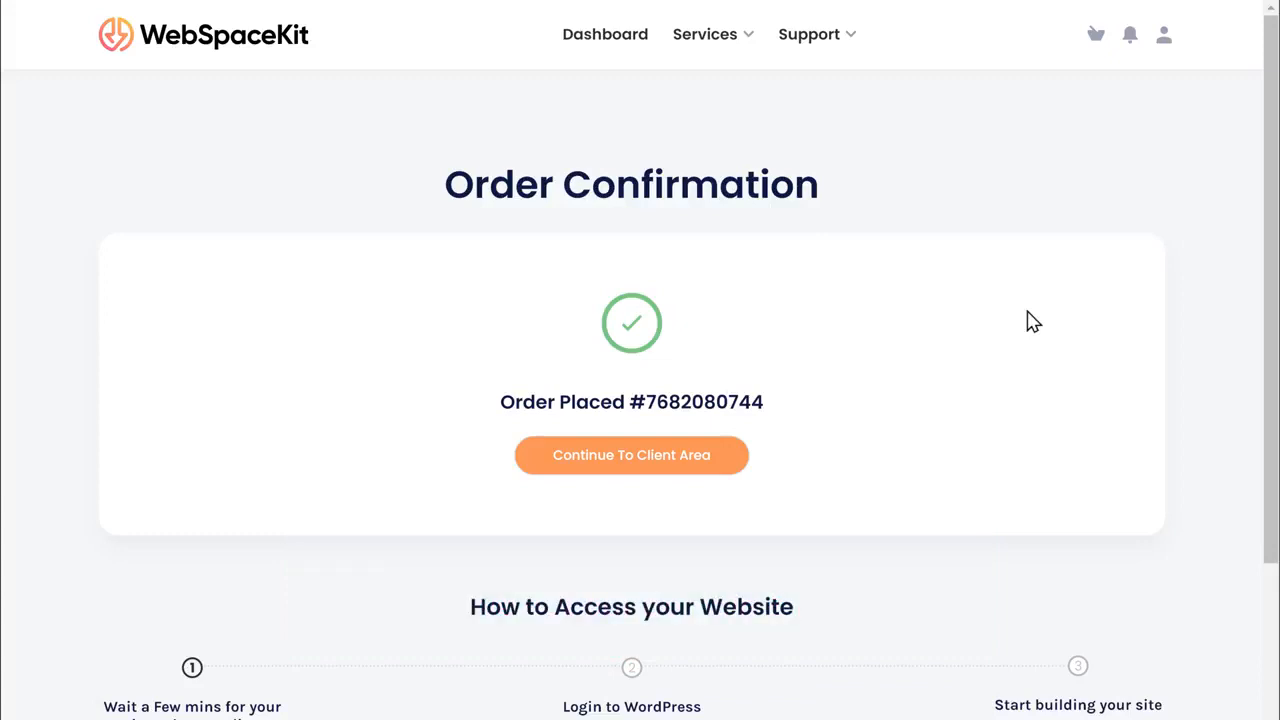
Continue from the order confirmation to the WebSpaceKit client area dashboard
left_click(641, 468)
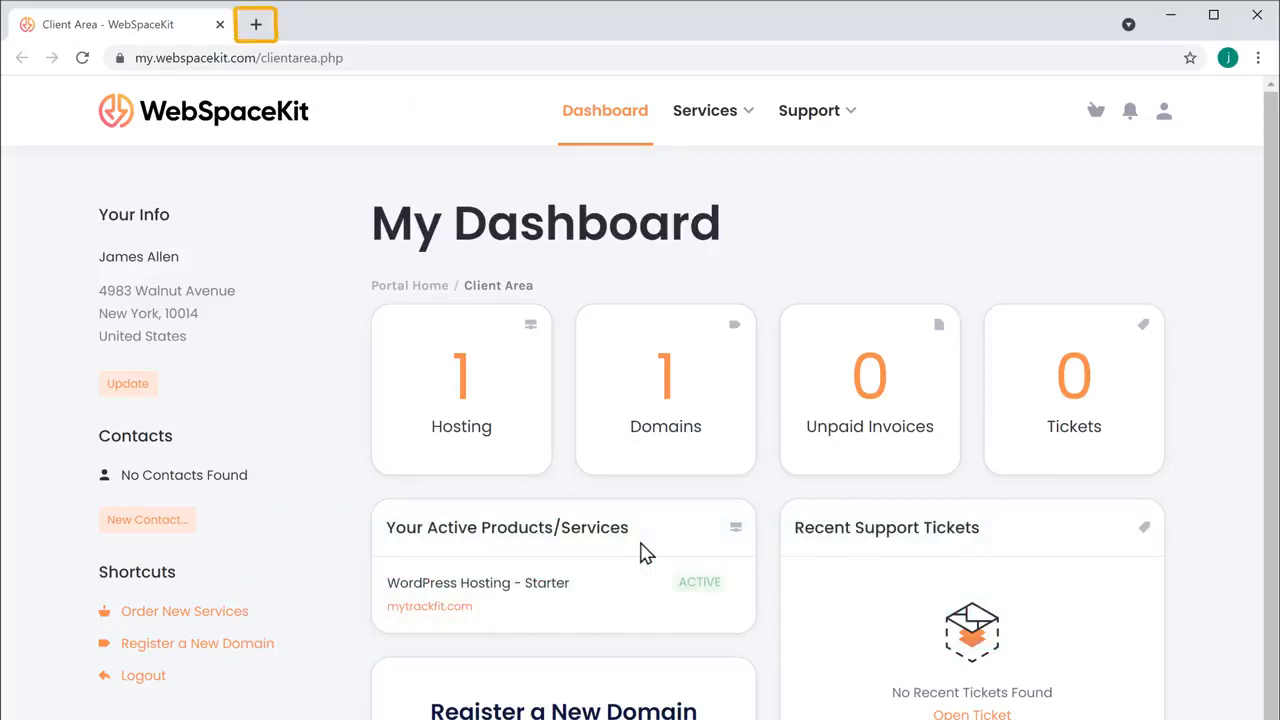
Load mytrackfit.com in a new Chrome tab to see the default WordPress site
left_click(256, 24)
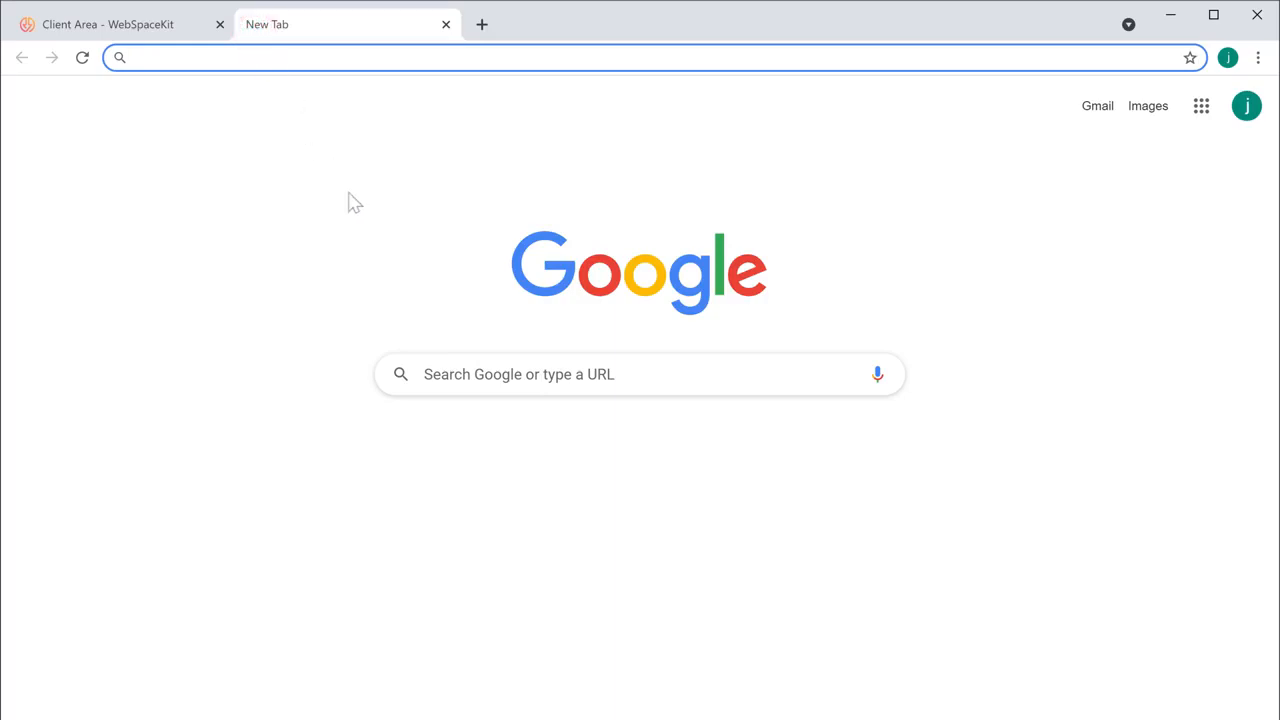
type("mytrackfit.com")
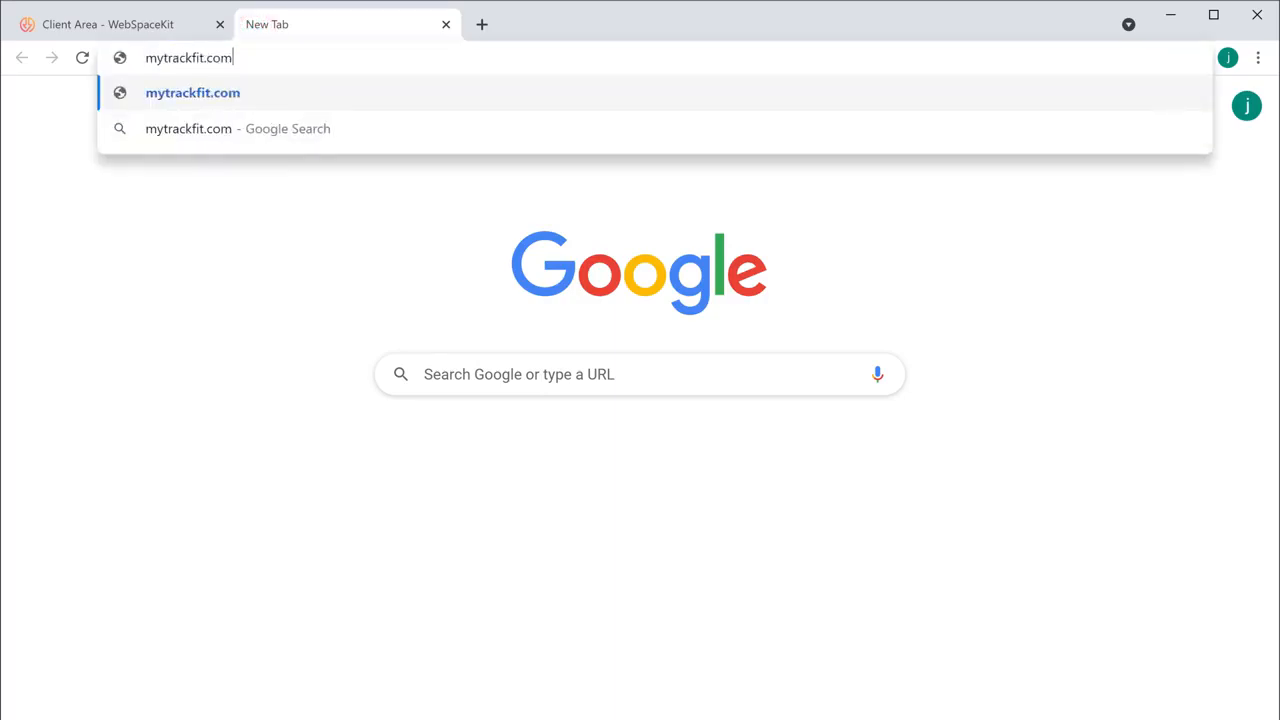
key("Return")
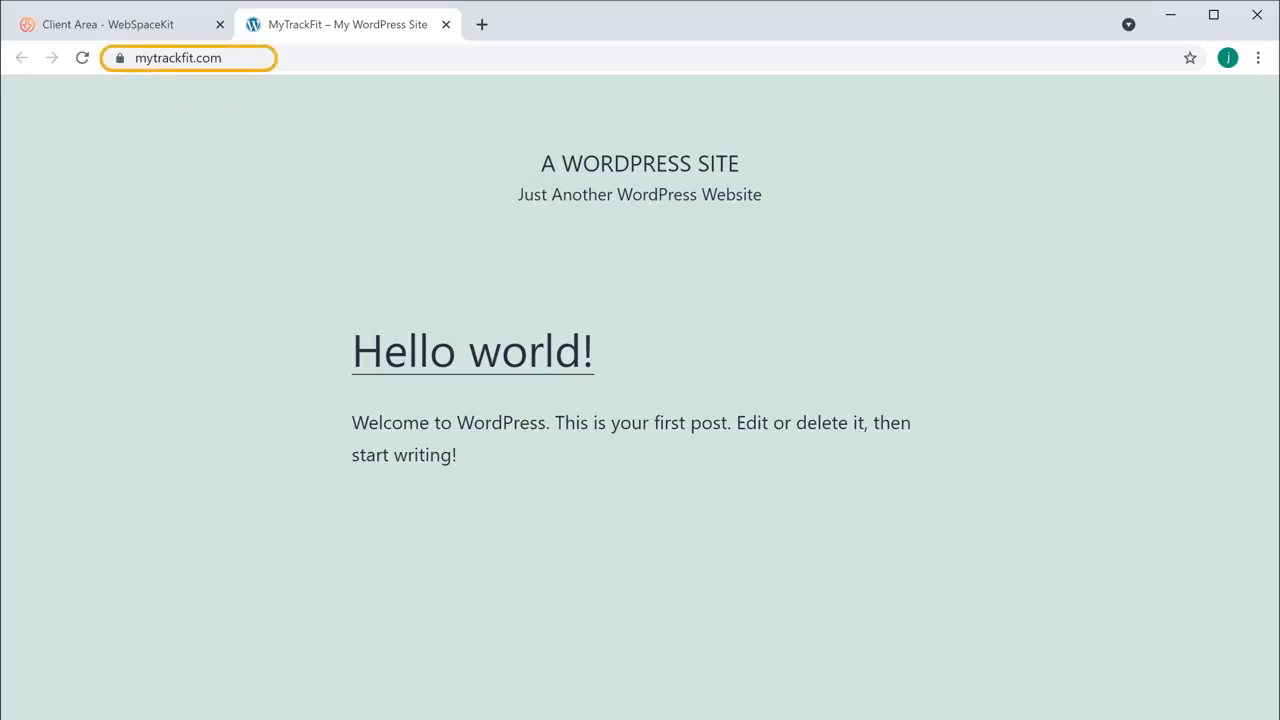
left_click(274, 58)
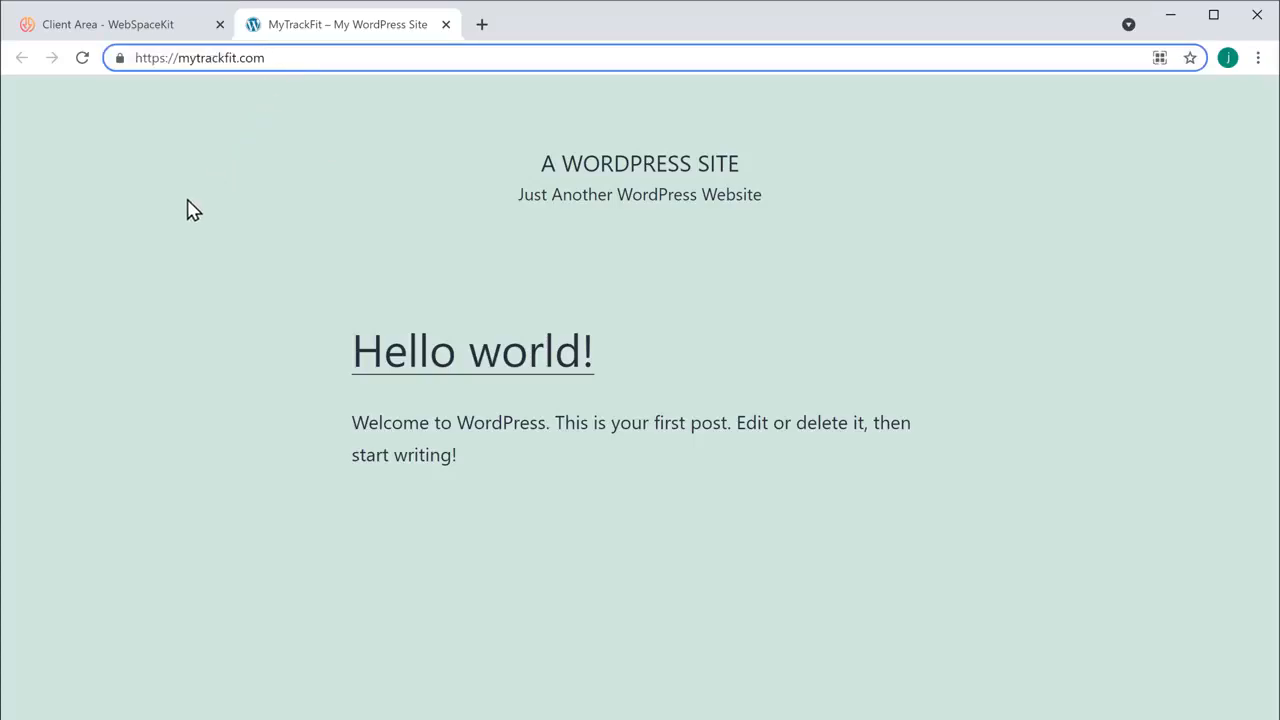
Append /login to the mytrackfit.com address to reach the WordPress login page
type("/login")
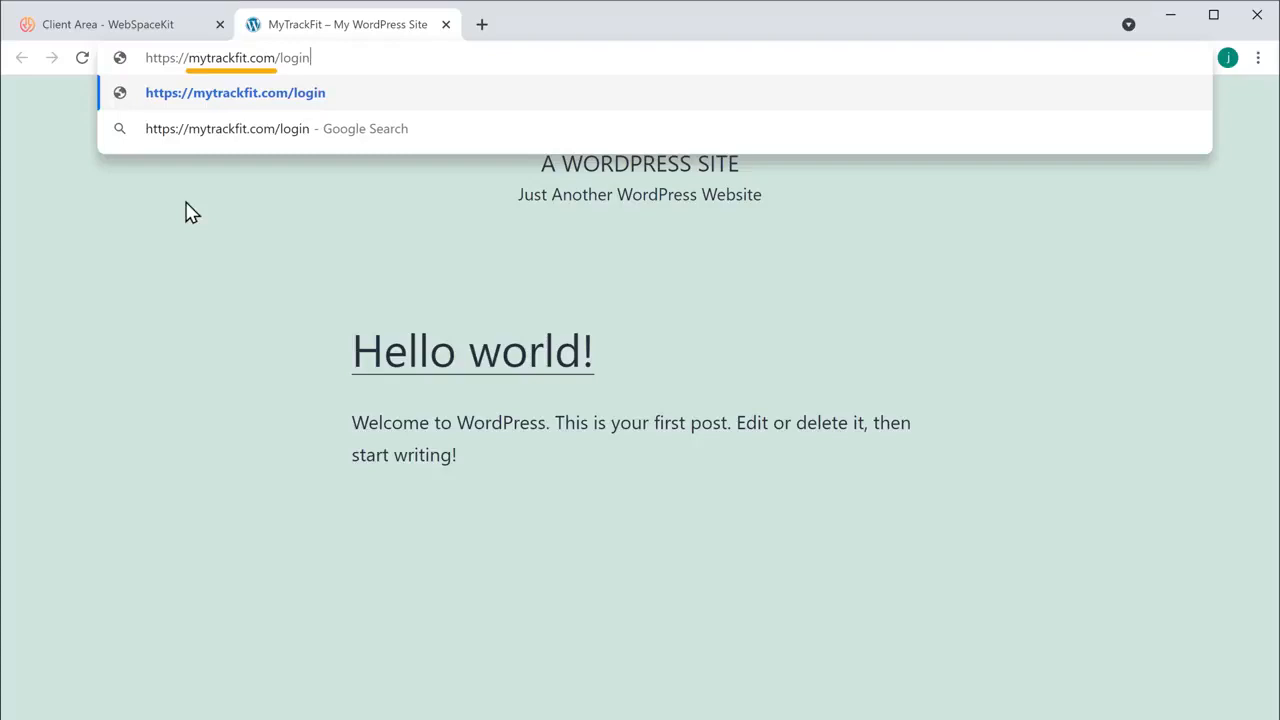
key("Return")
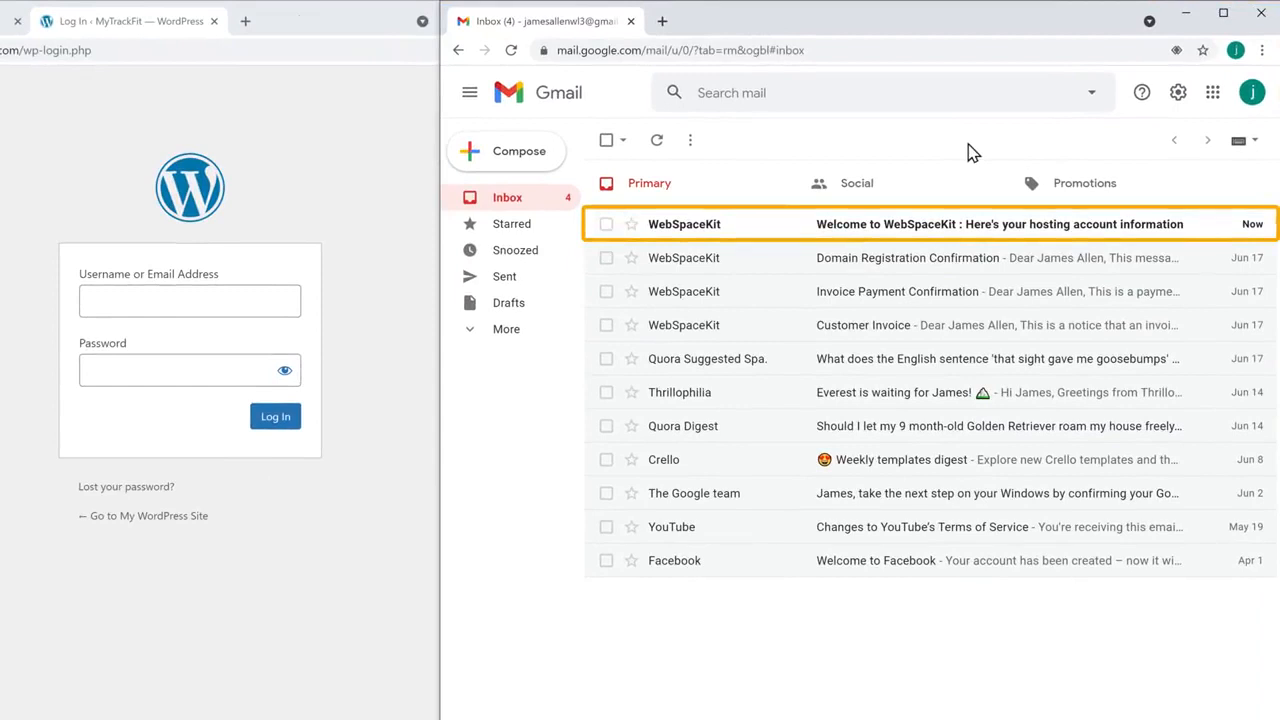
Copy the WordPress username from the WebSpaceKit welcome email into the login form
left_click(904, 232)
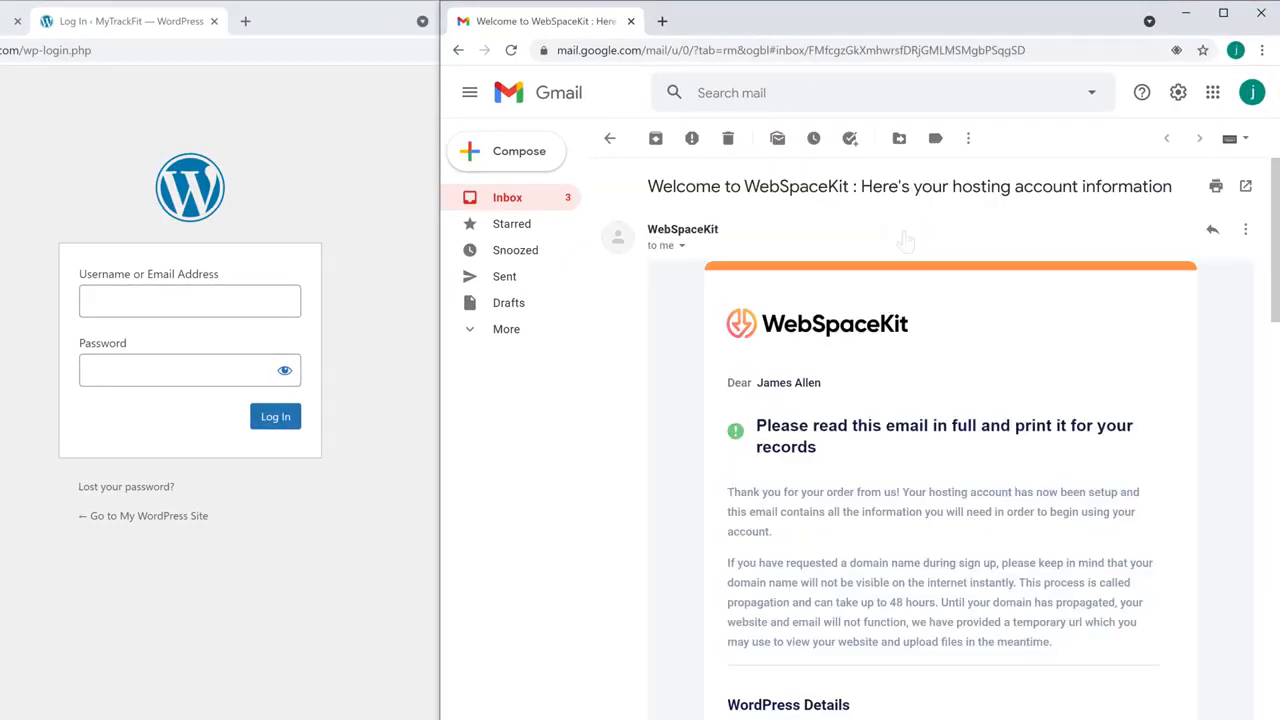
scroll(906, 240, "down", 5)
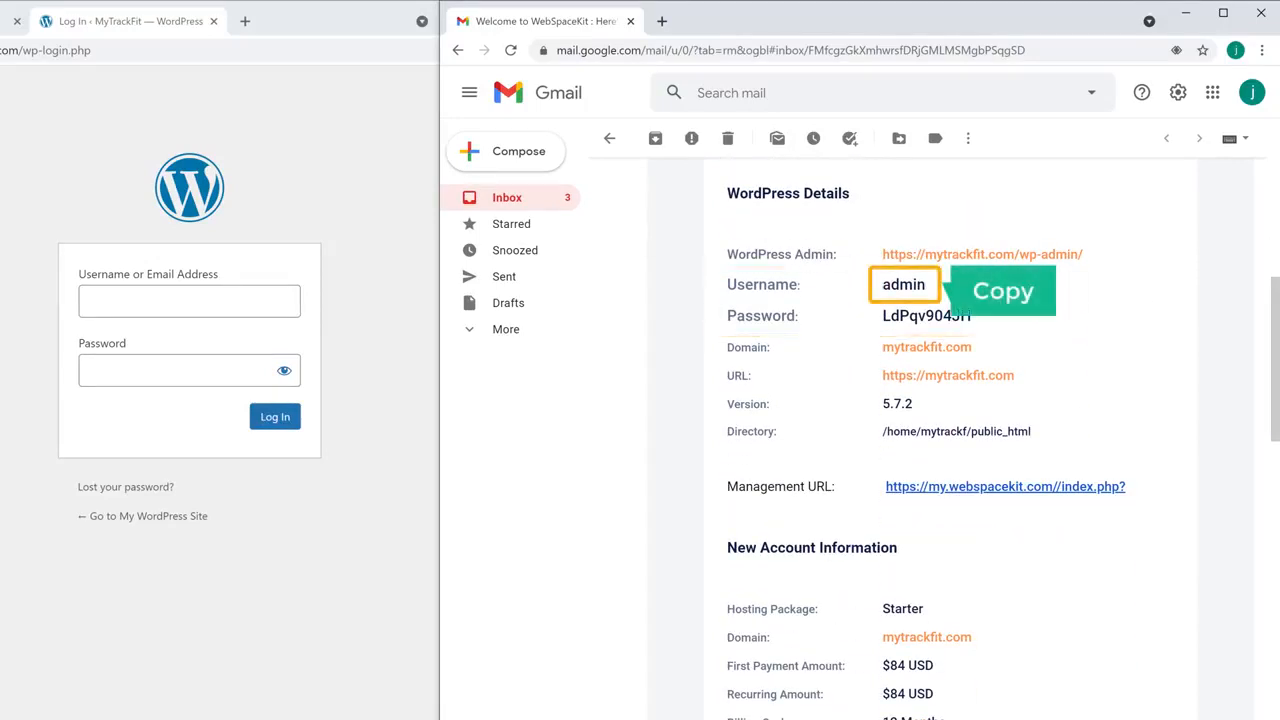
left_click_drag(884, 286, 926, 288)
right_click(926, 288)
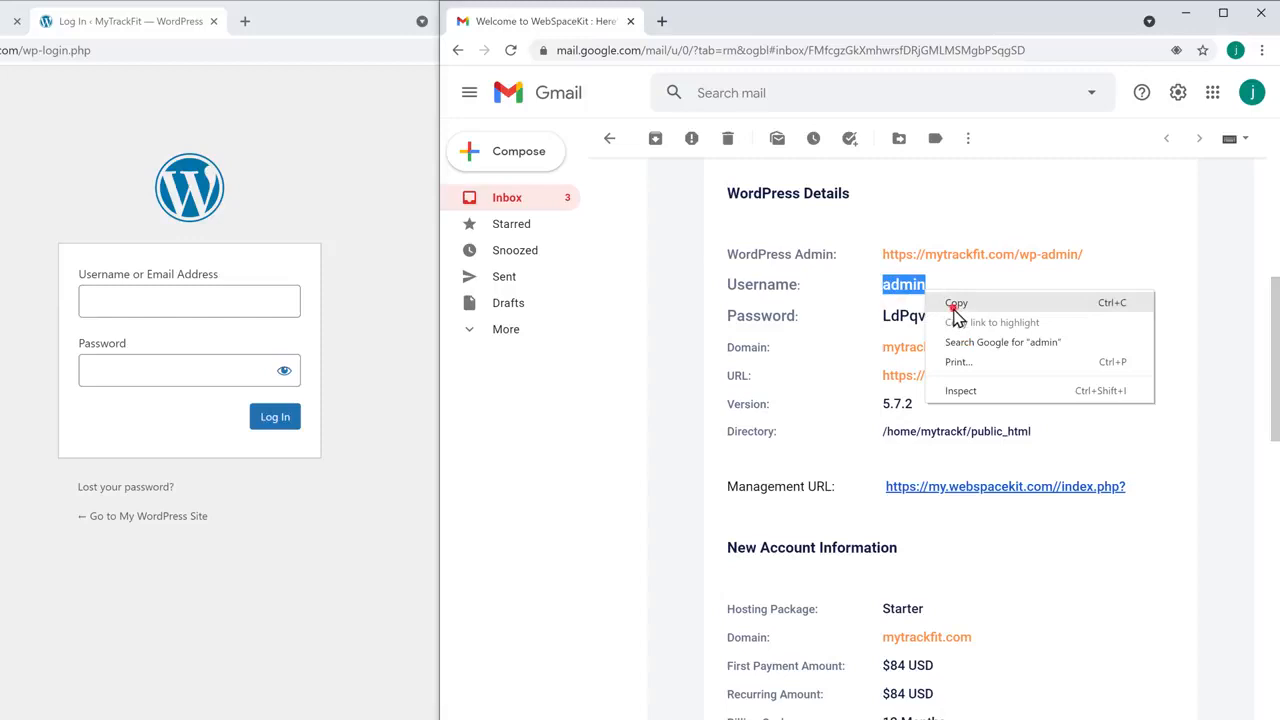
left_click(955, 303)
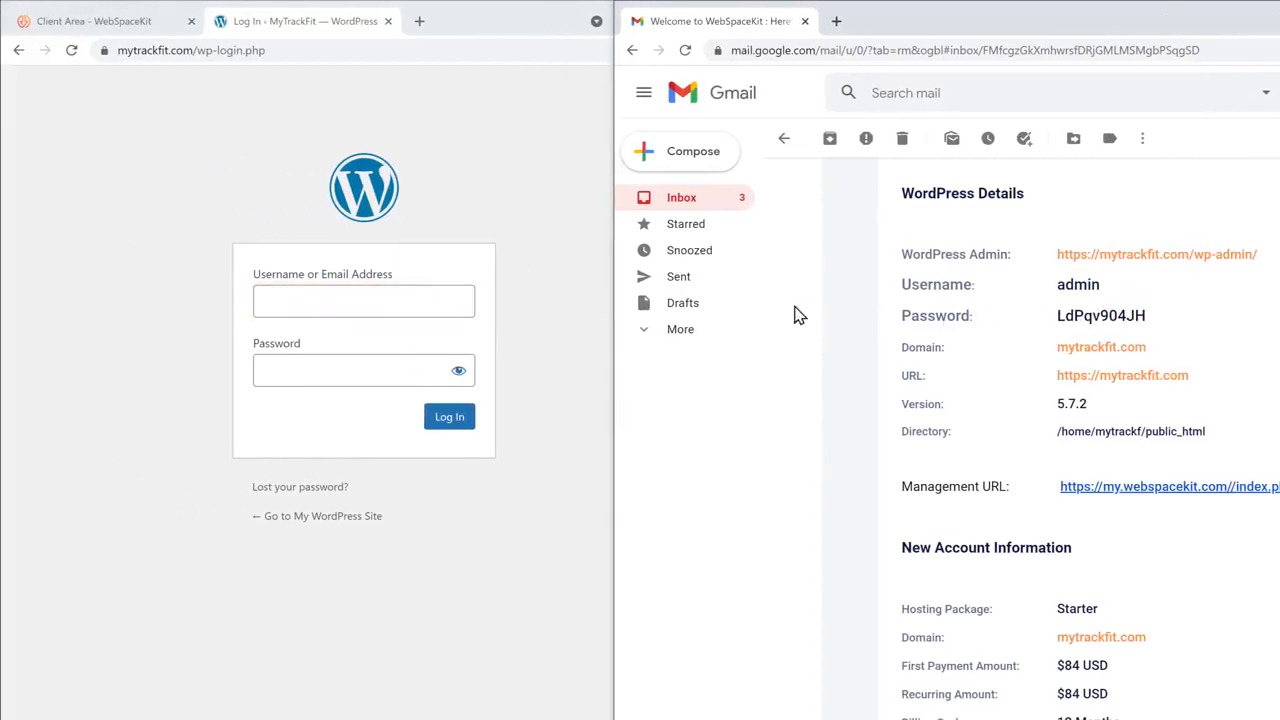
left_click(515, 313)
right_click(372, 305)
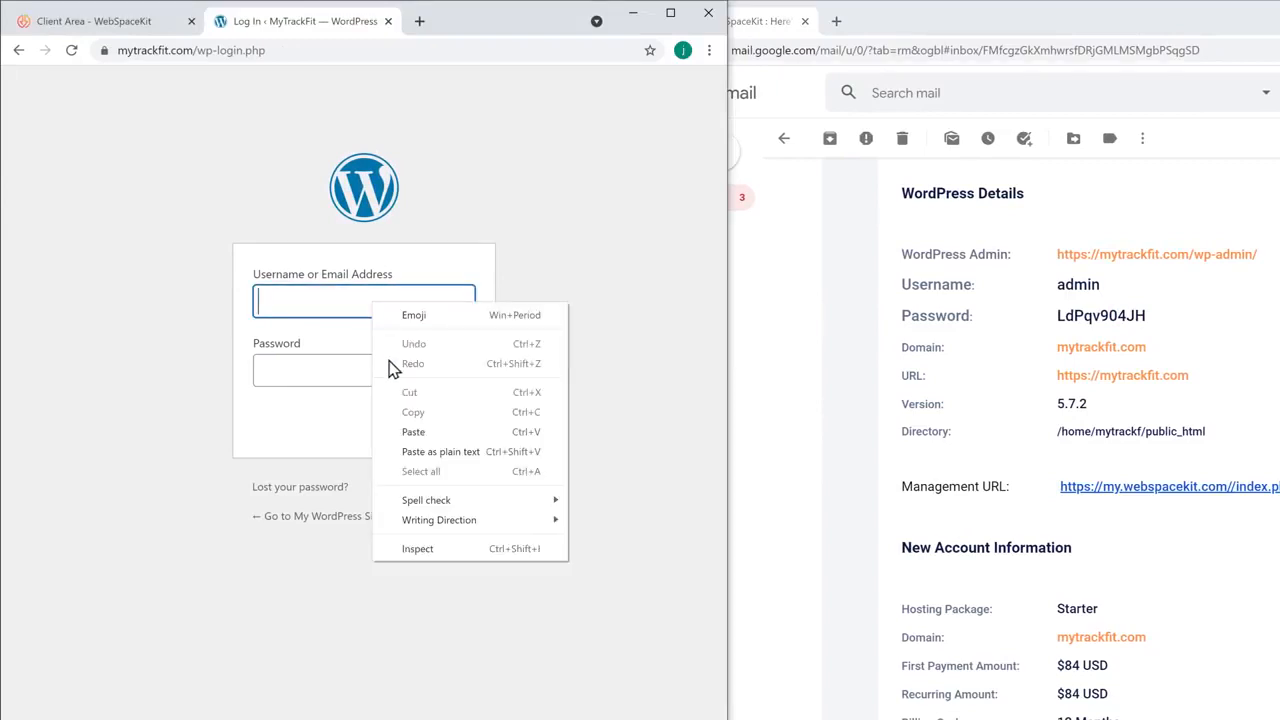
left_click(411, 431)
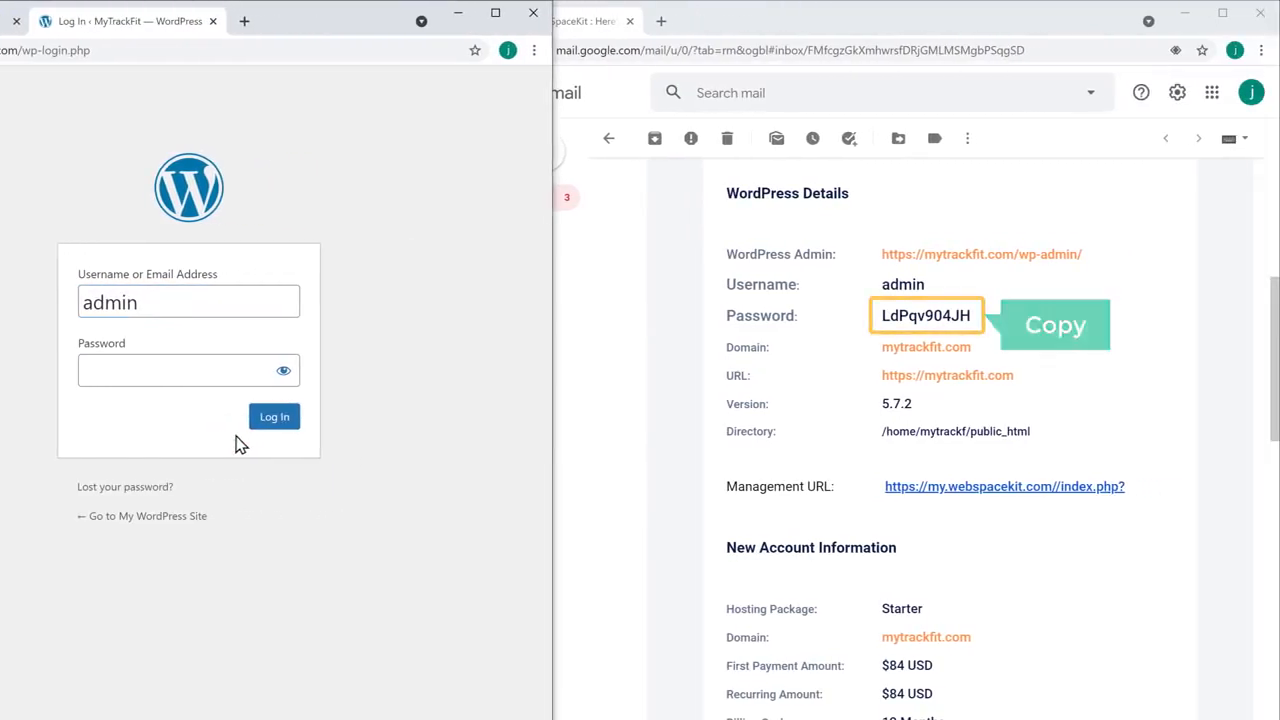
Copy the WordPress password from the welcome email into the login form's password field
left_click(716, 357)
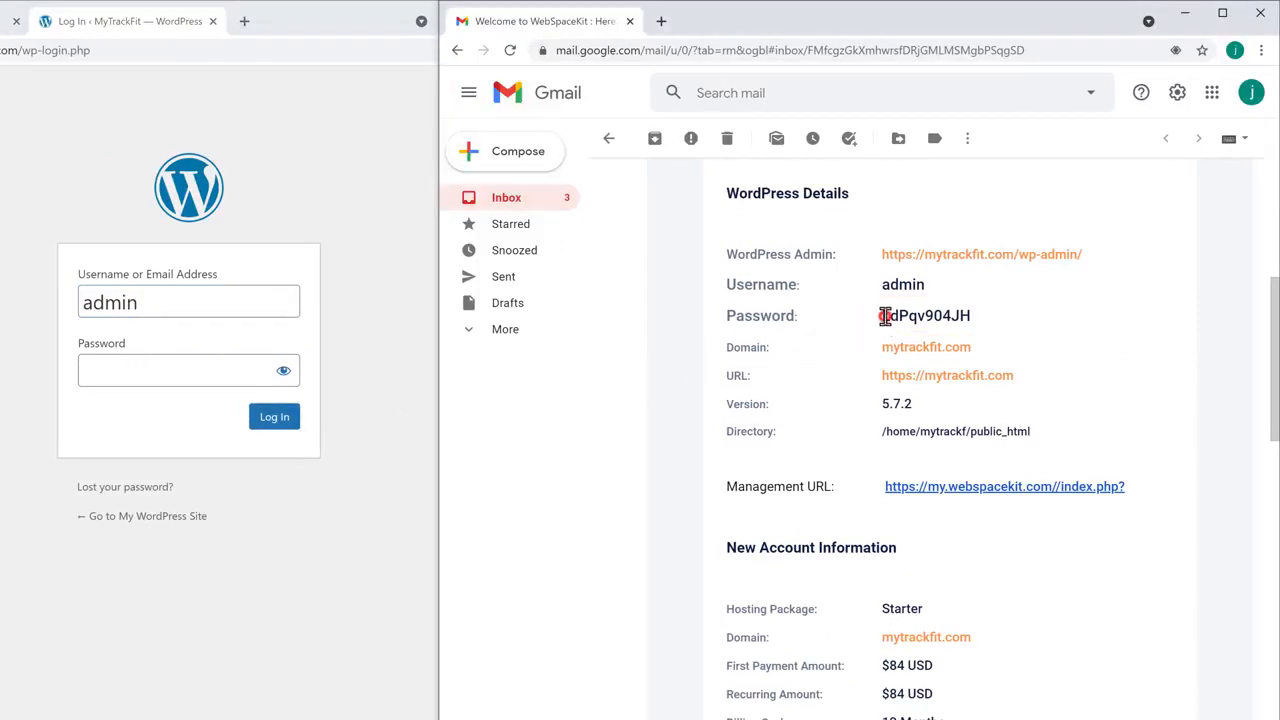
left_click_drag(897, 316, 947, 315)
right_click(969, 315)
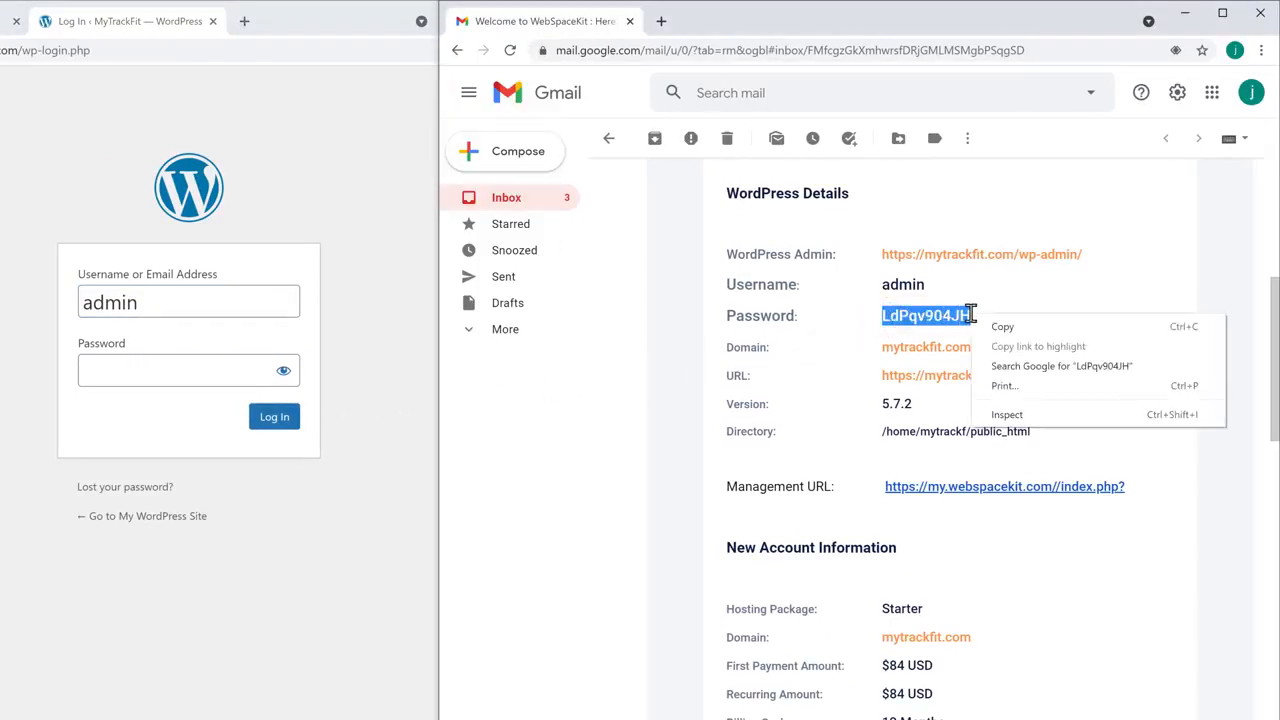
left_click(1003, 330)
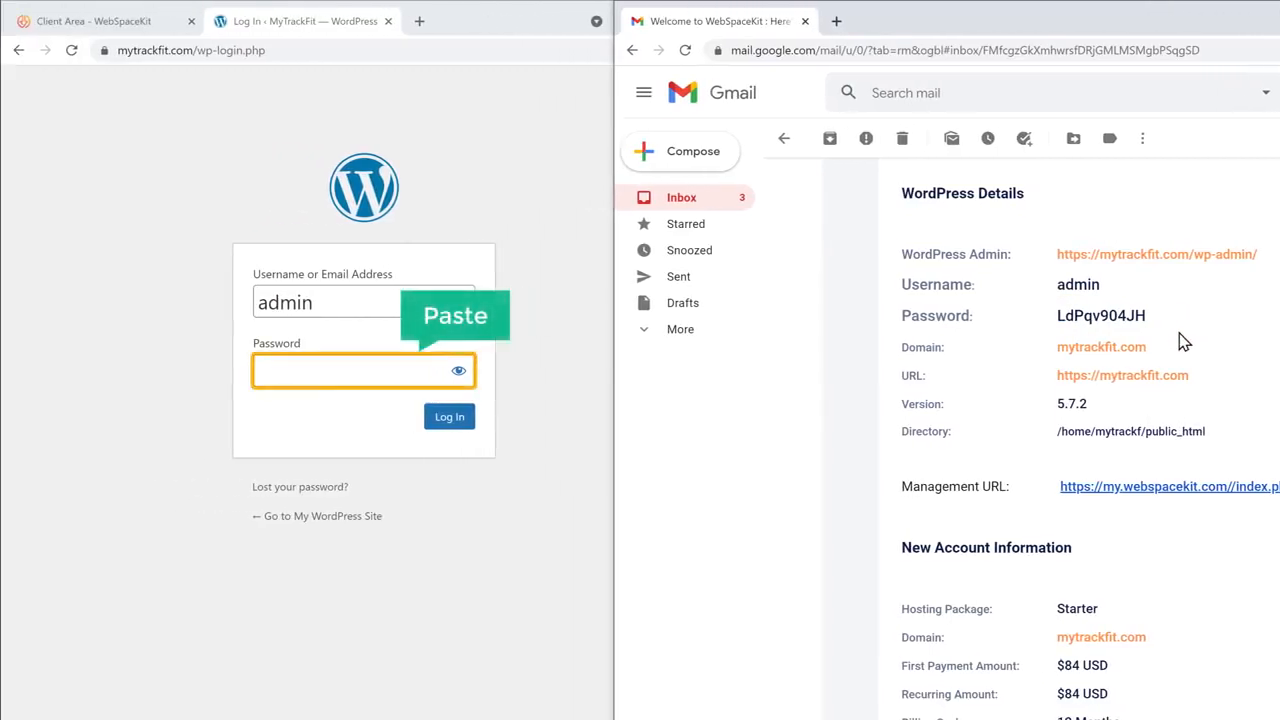
left_click(354, 371)
right_click(339, 373)
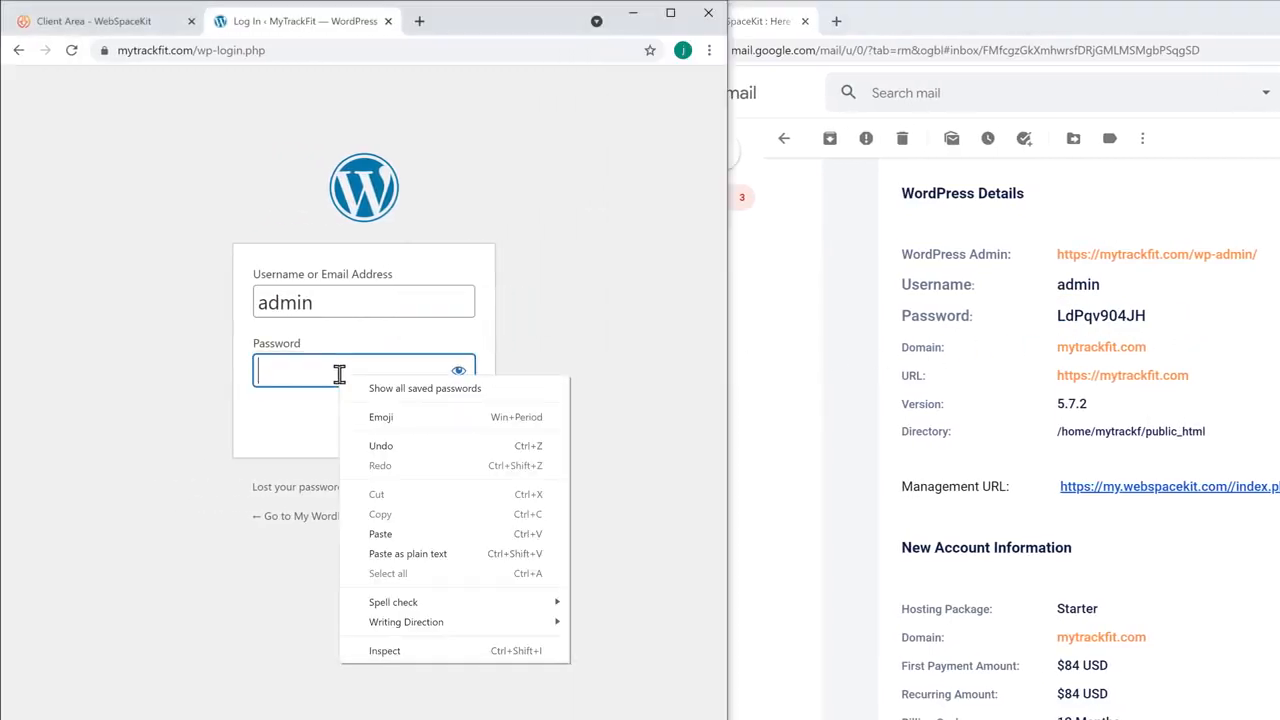
left_click(380, 538)
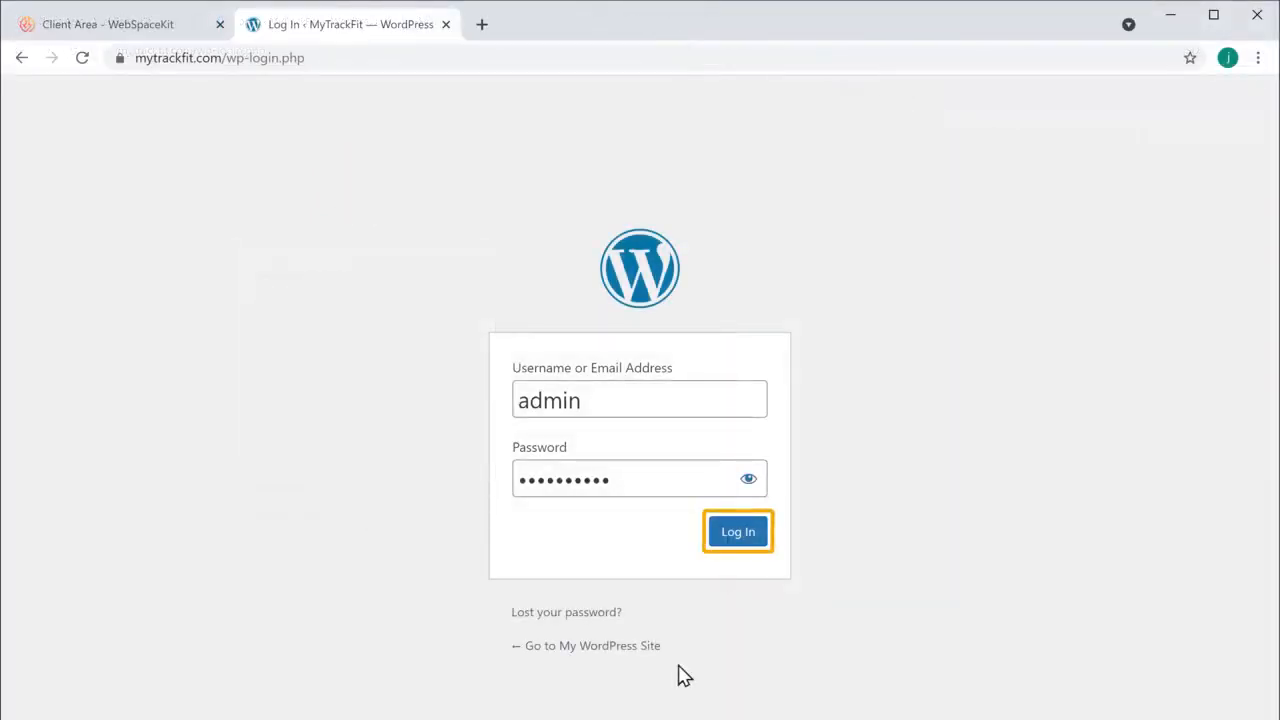
Log in with the filled-in admin credentials to reach the MyTrackFit Dashboard
left_click(733, 541)
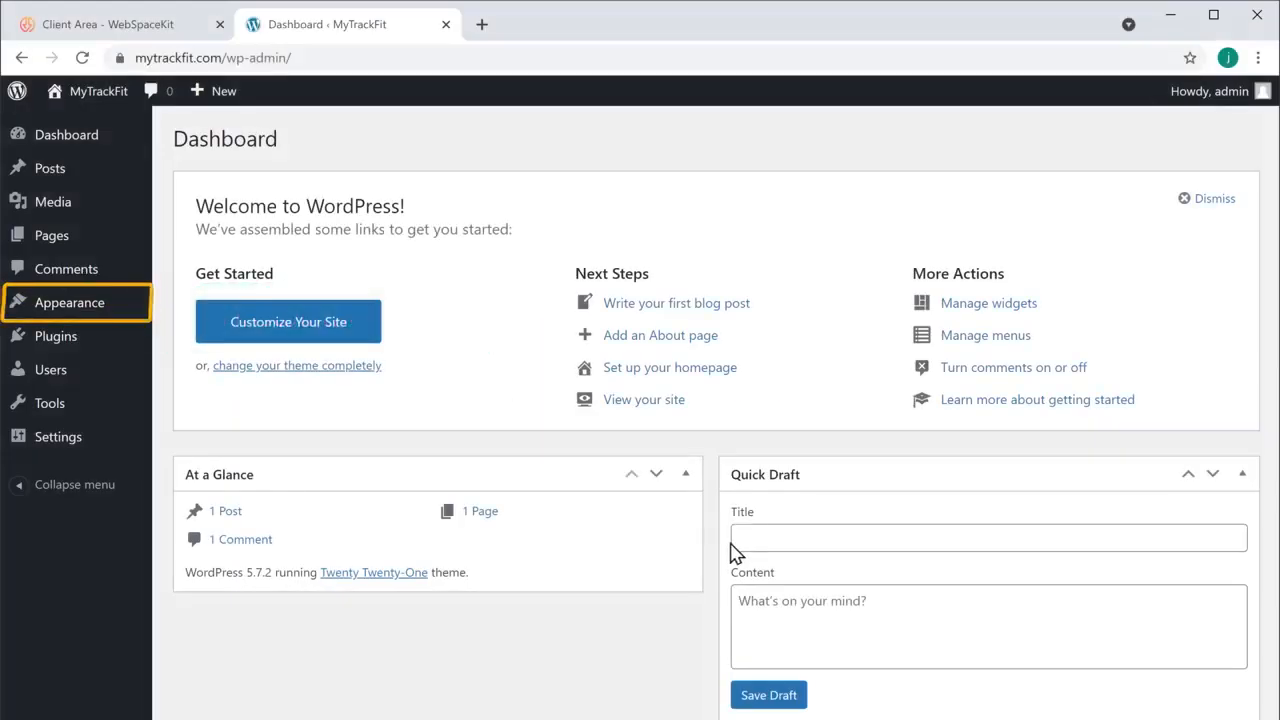
Find Astra under Appearance > Themes > Add New, install it and activate it
mouse_move(86, 316)
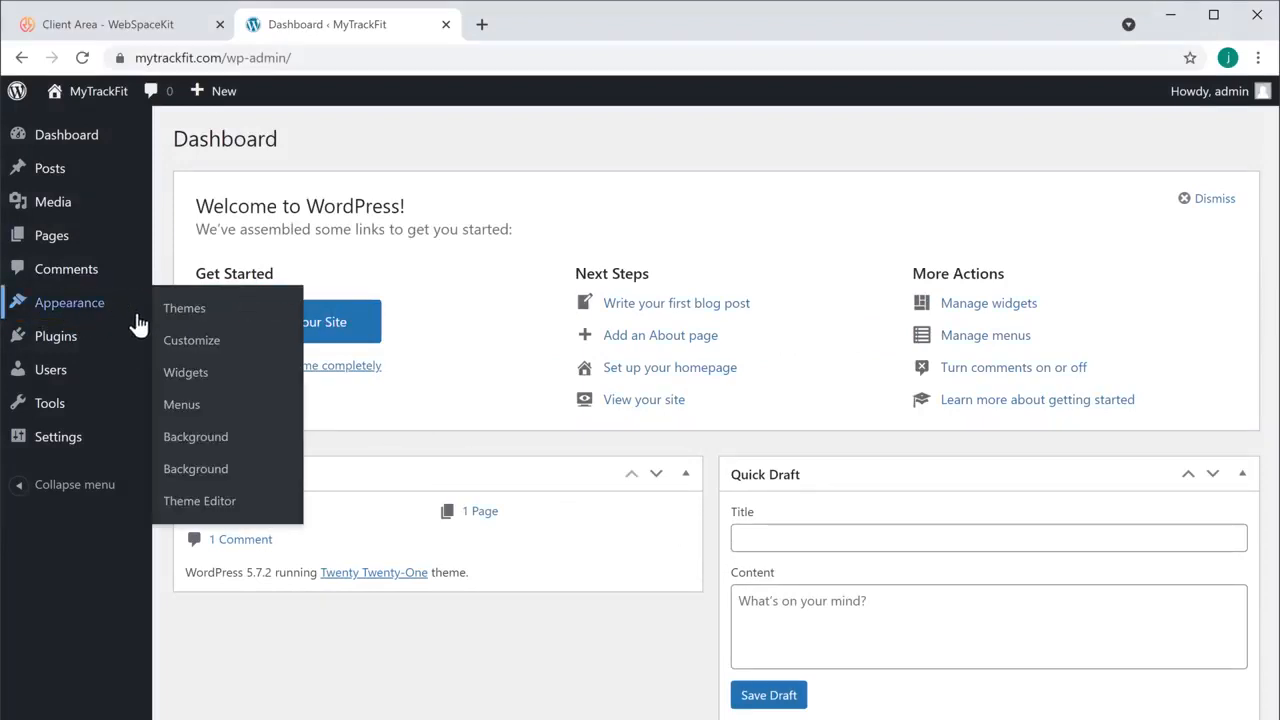
left_click(177, 316)
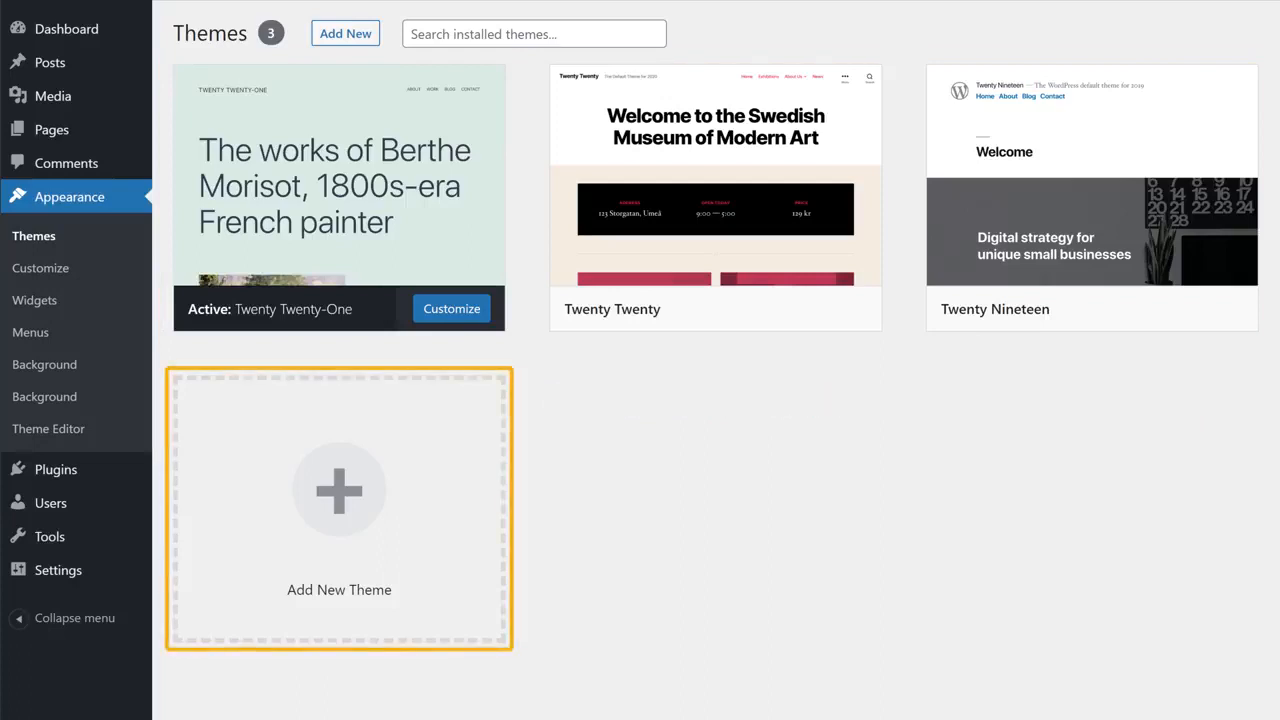
left_click(339, 527)
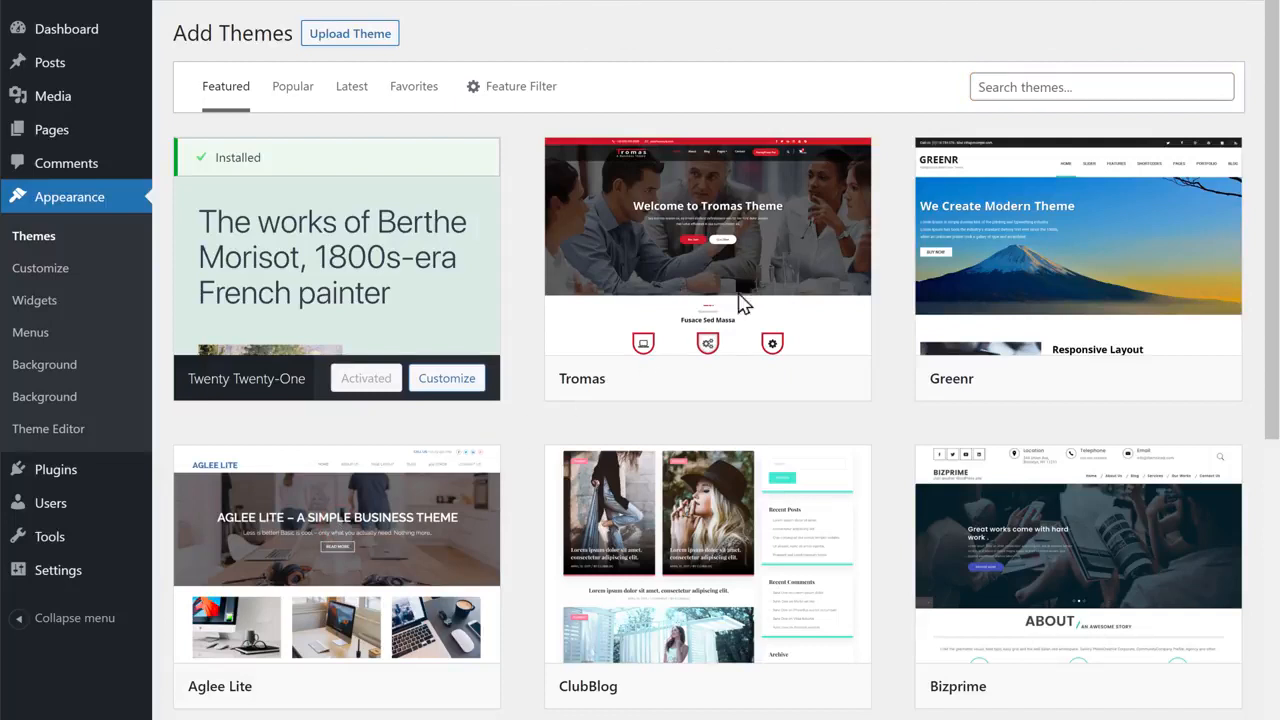
left_click(1087, 87)
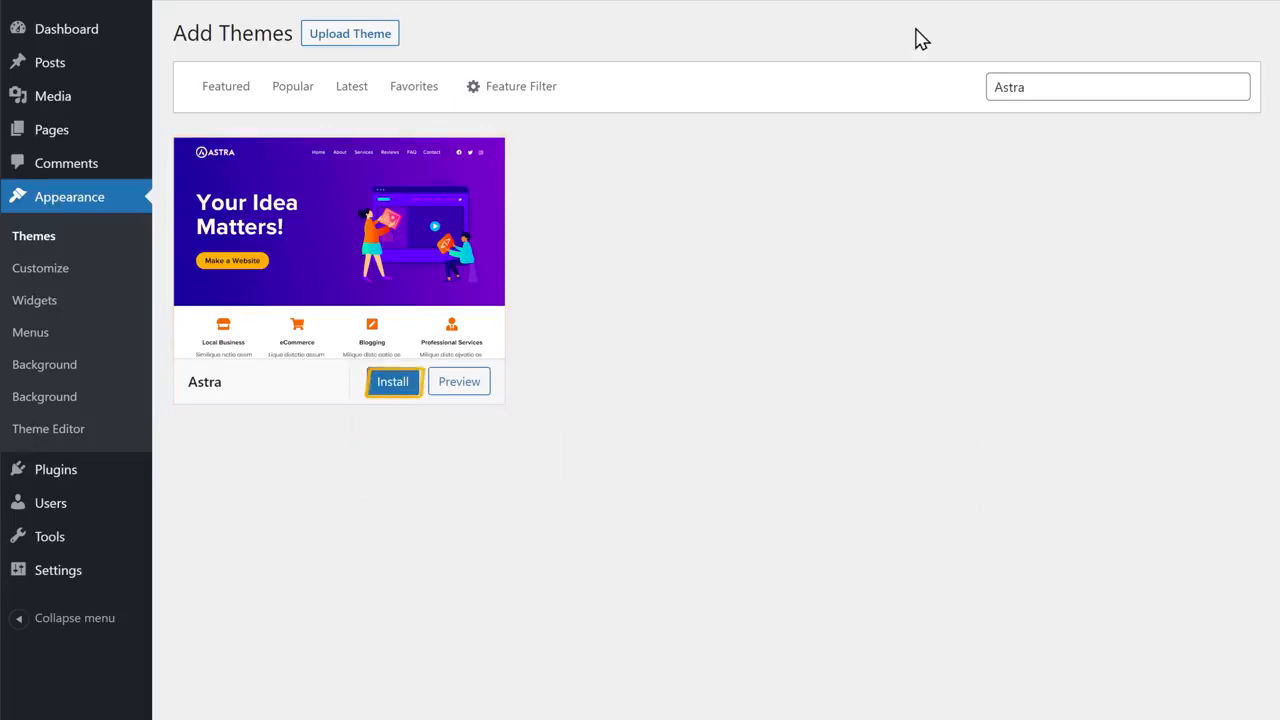
left_click(392, 388)
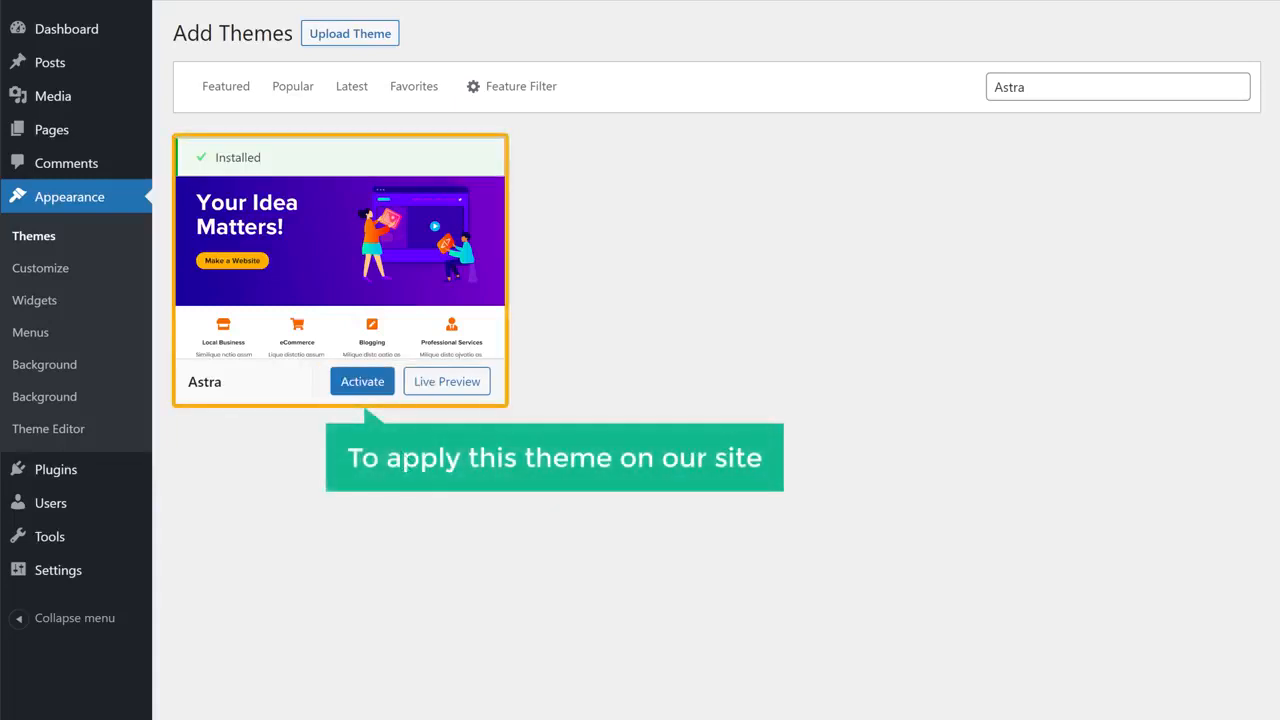
left_click(362, 390)
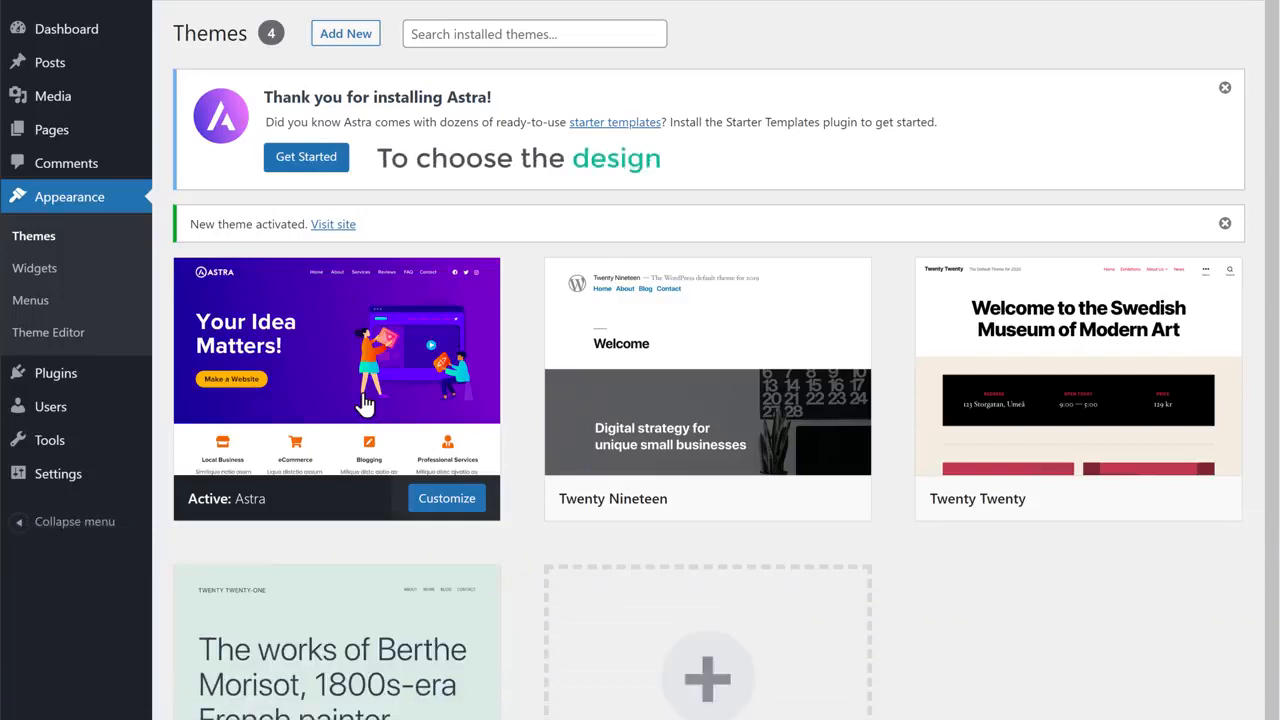
Choose Get Started on the Astra thank-you notice to reach the page builder selection
left_click(310, 170)
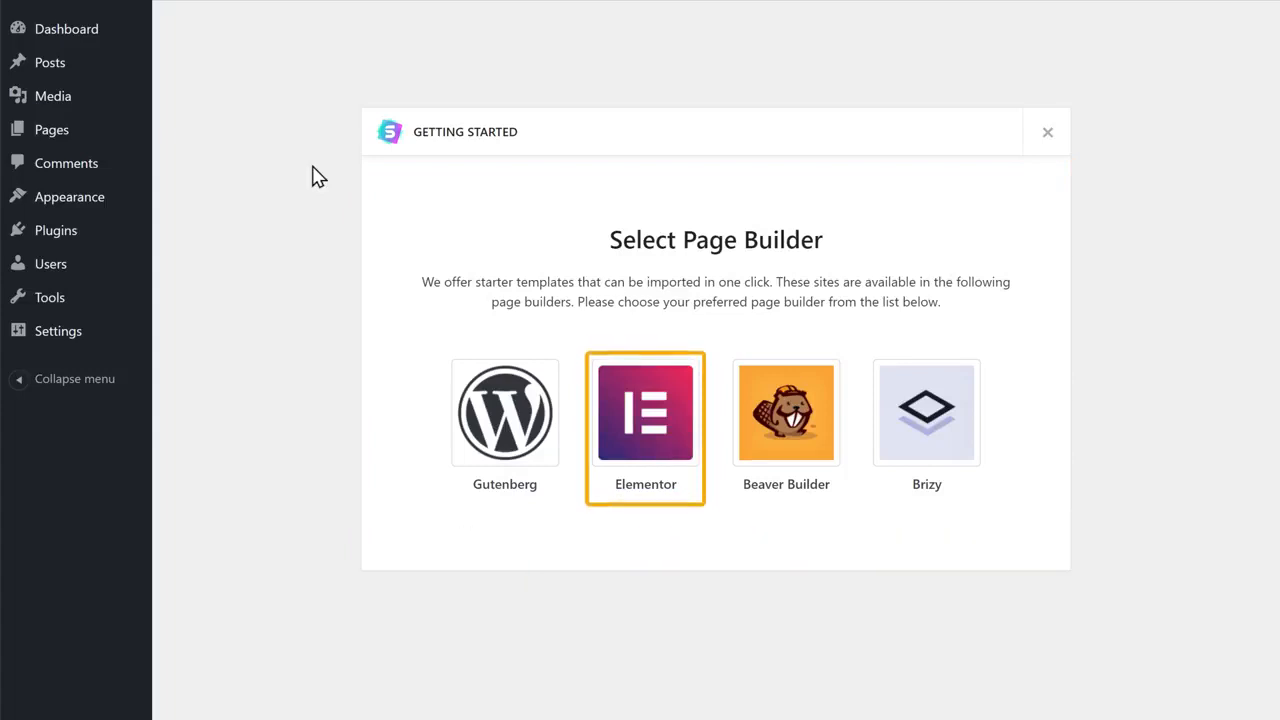
Choose Elementor as the page builder and open the Tech Startup starter site
left_click(645, 452)
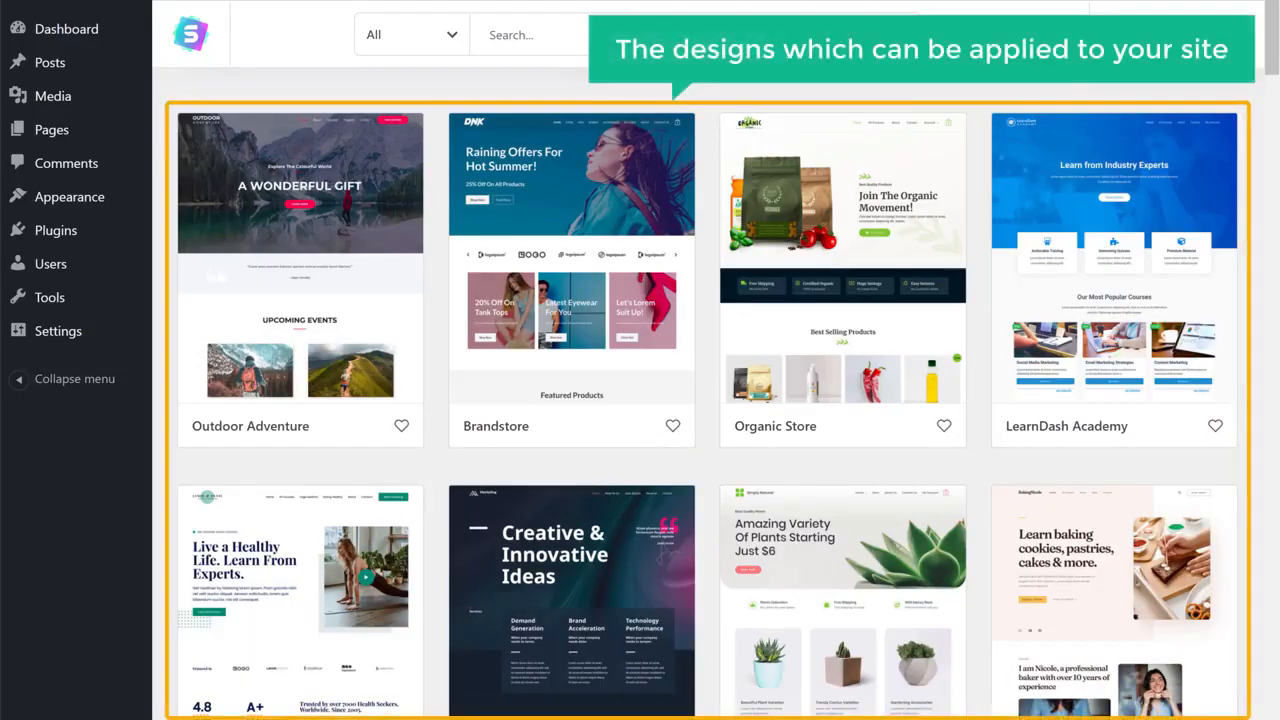
scroll(707, 394, "down", 5)
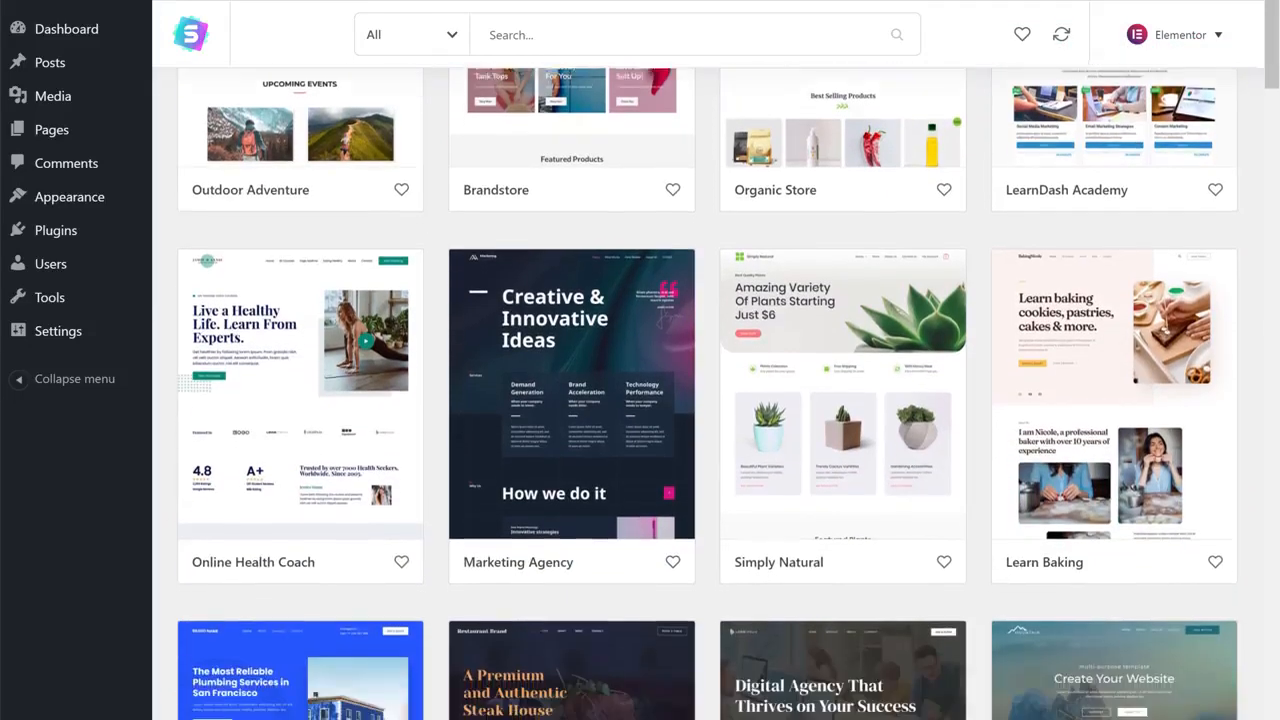
scroll(707, 394, "down", 7)
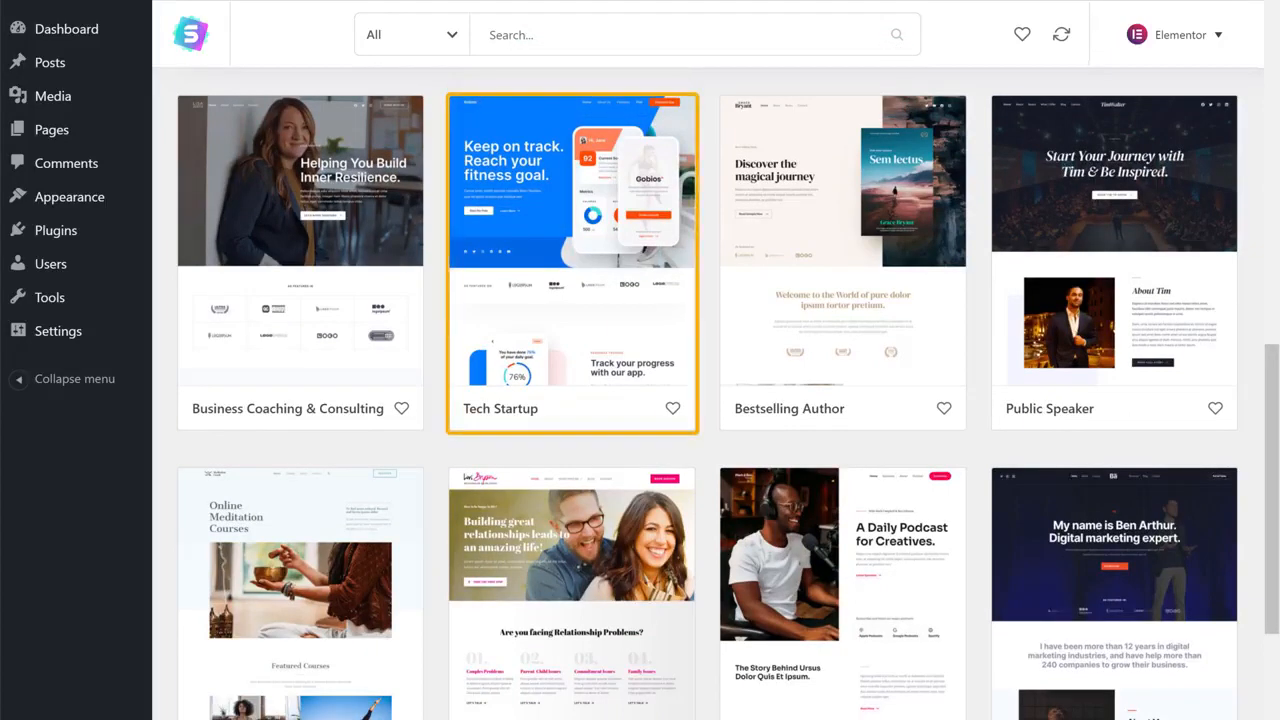
left_click(573, 356)
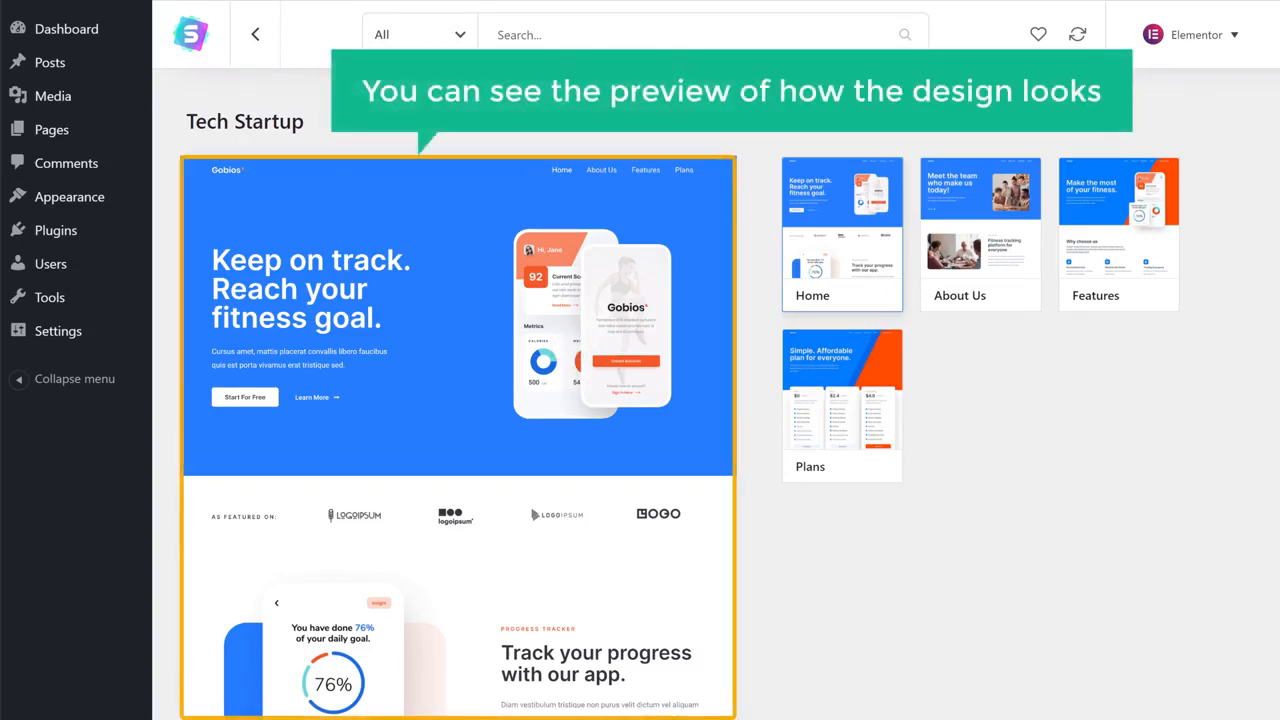
Import the complete Tech Startup site with all options, then view the MyTrackFit front page
scroll(458, 430, "down", 5)
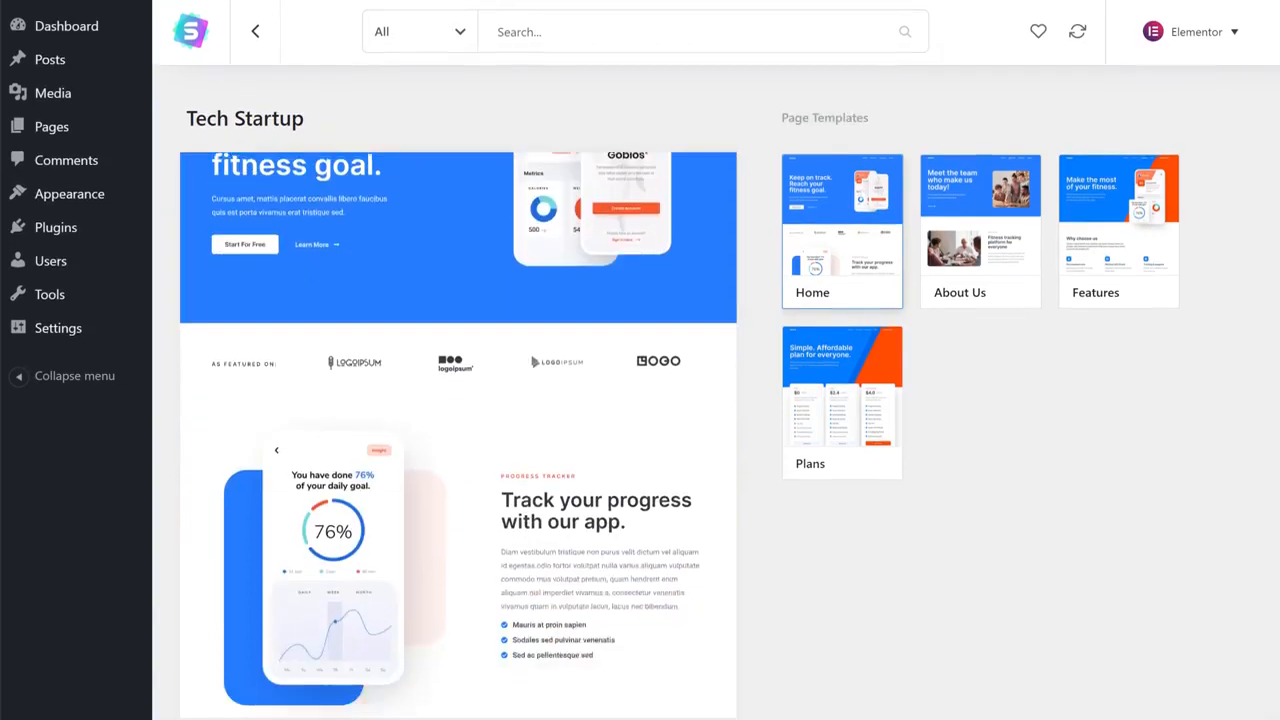
scroll(458, 408, "down", 6)
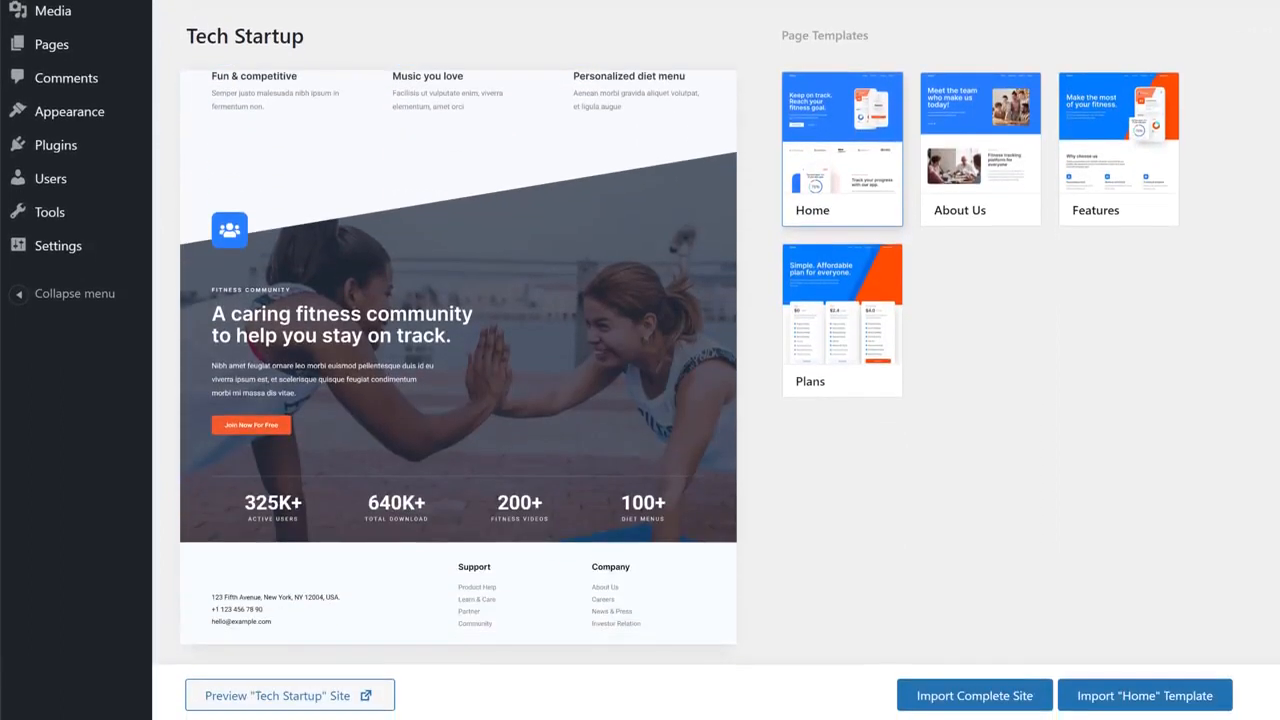
scroll(458, 357, "up", 12)
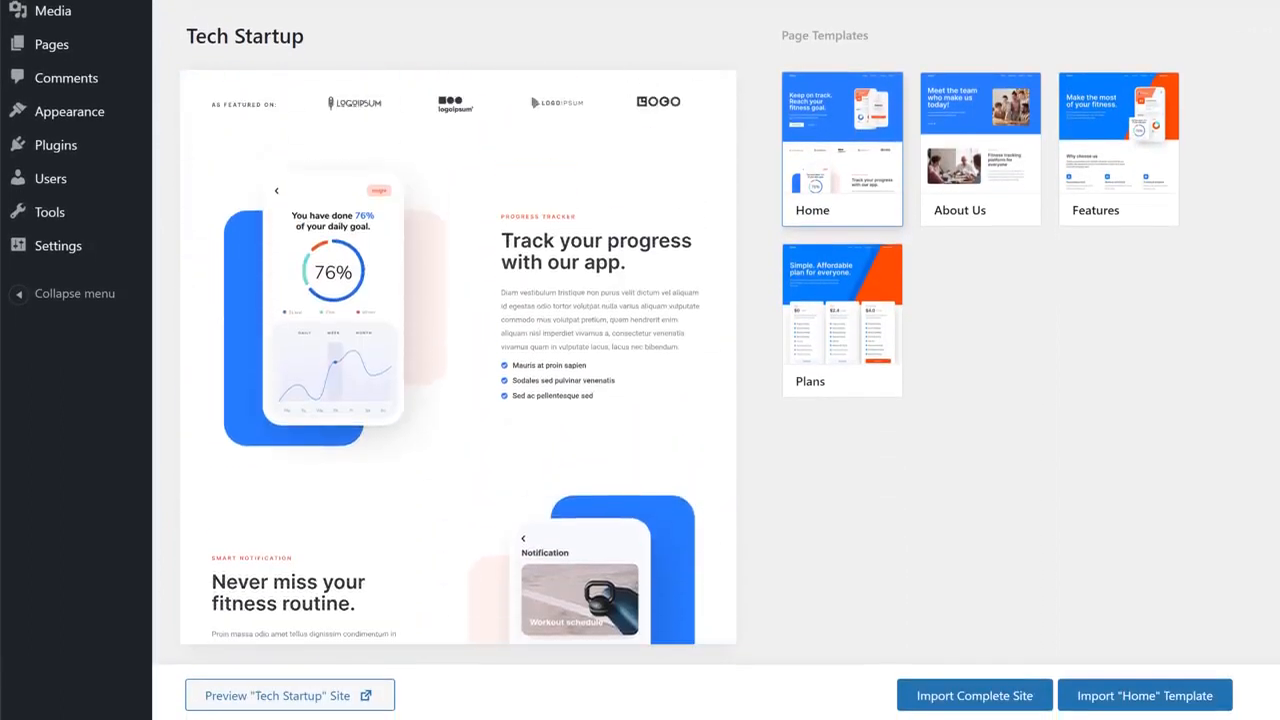
scroll(458, 357, "up", 2)
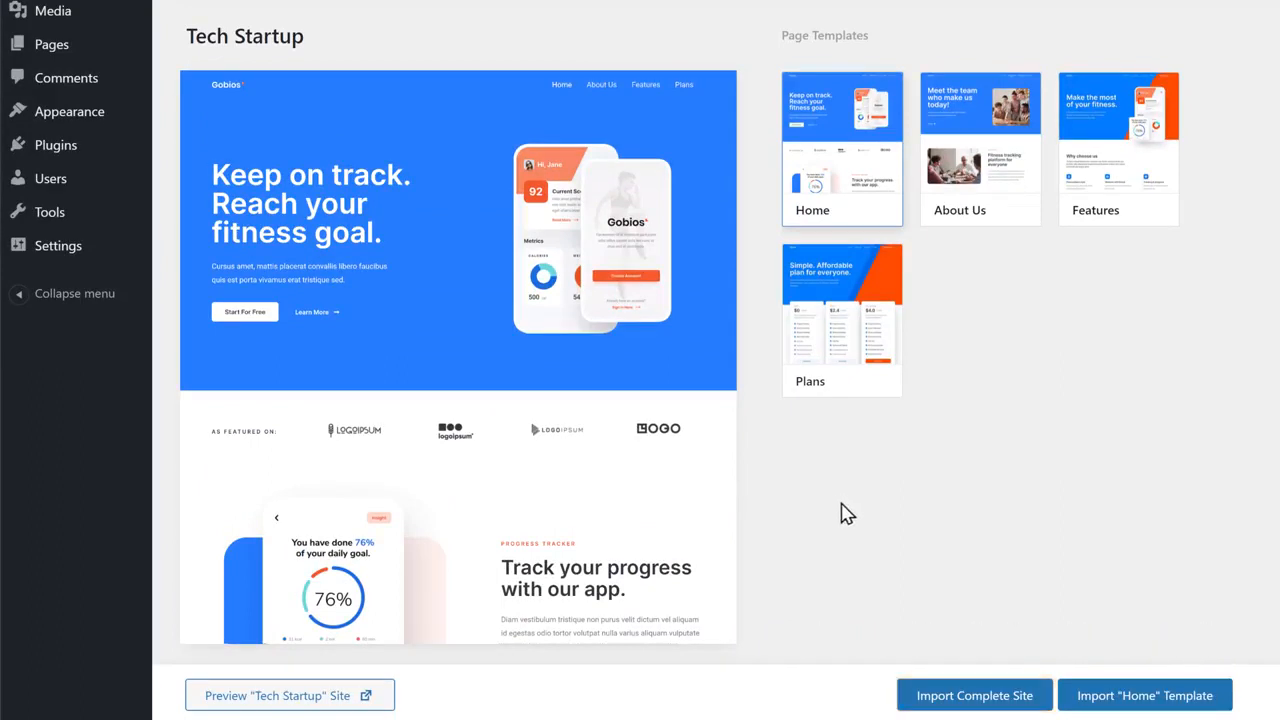
left_click(968, 696)
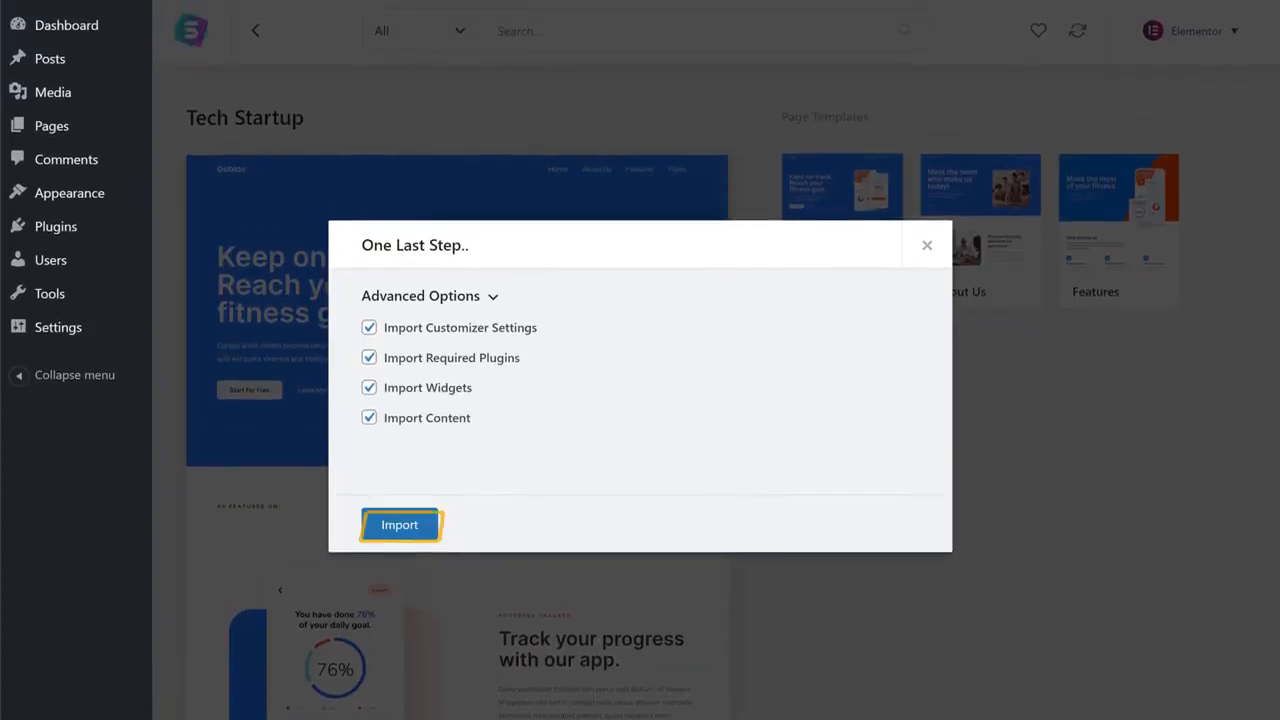
left_click(402, 530)
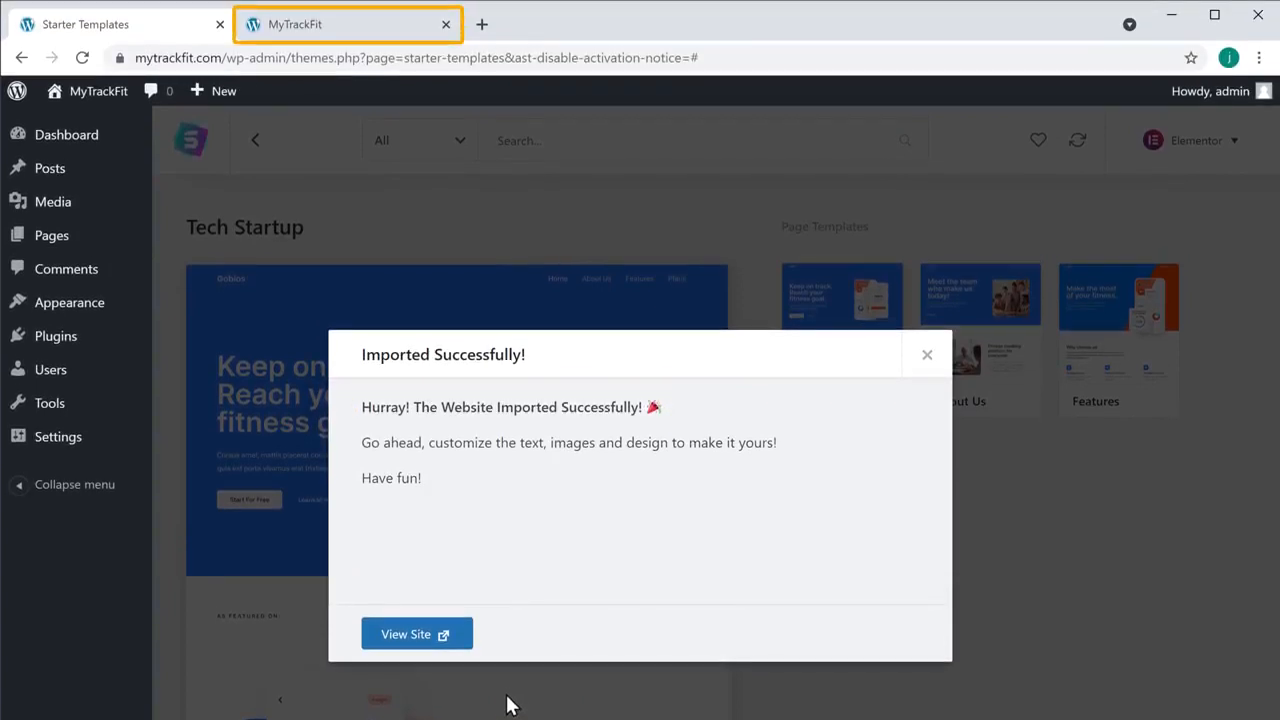
left_click(300, 30)
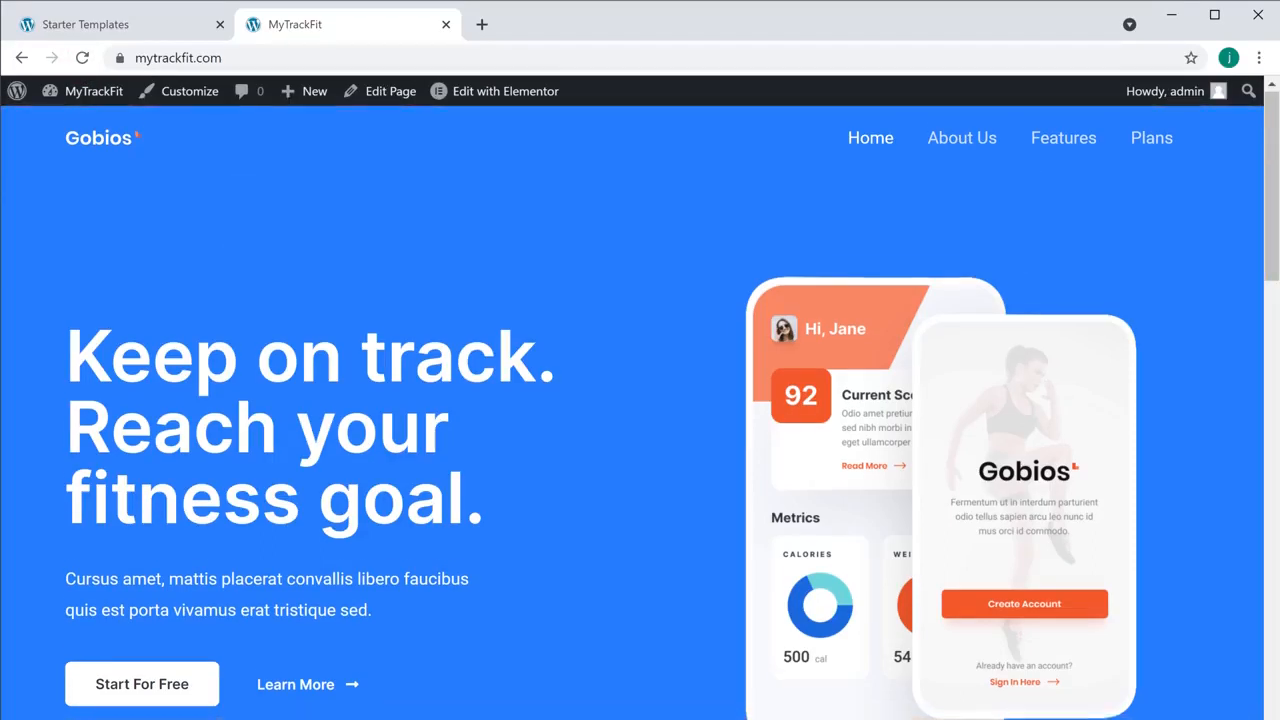
Go to the imported Gobios Home page and launch Edit with Elementor on it
scroll(640, 400, "down", 10)
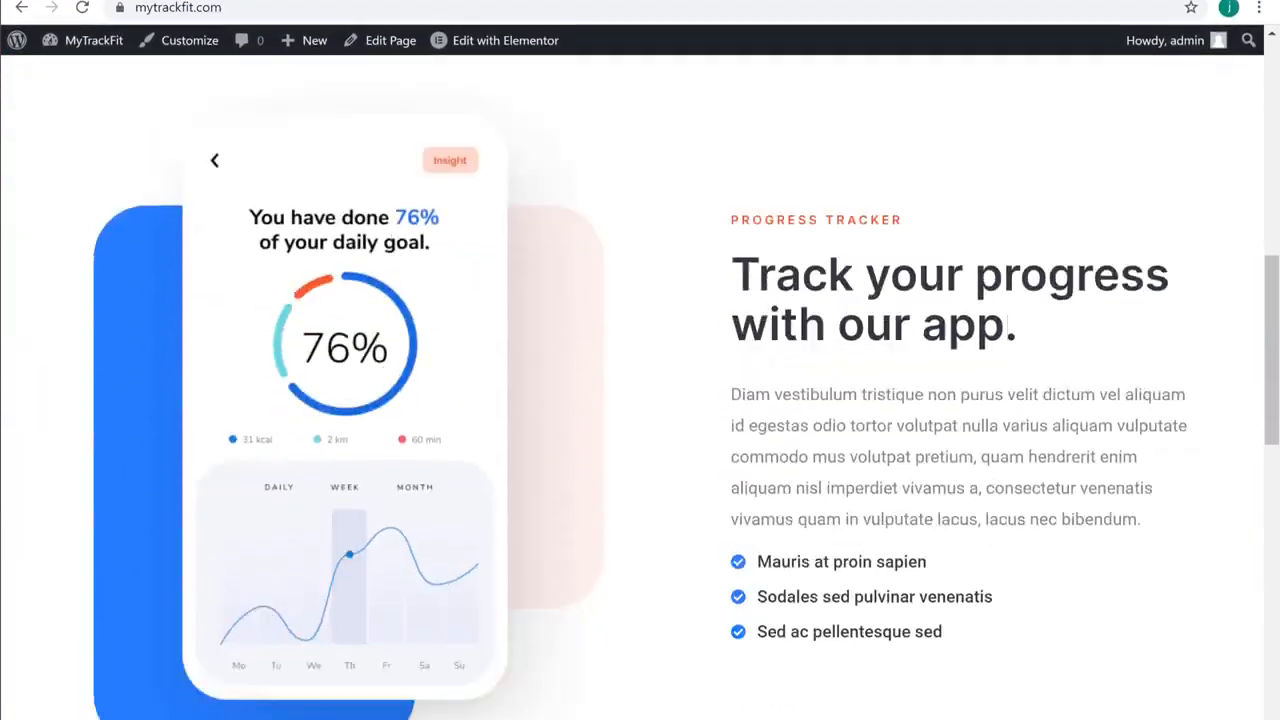
scroll(640, 400, "down", 14)
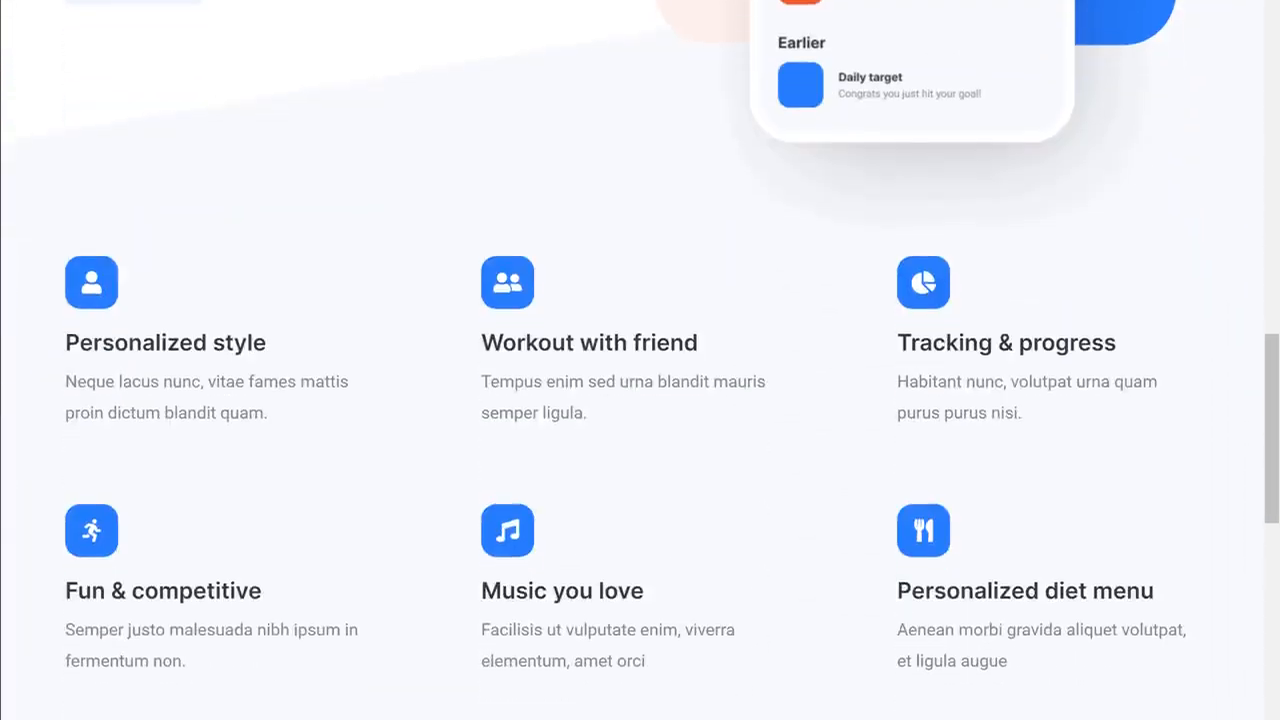
scroll(640, 400, "down", 14)
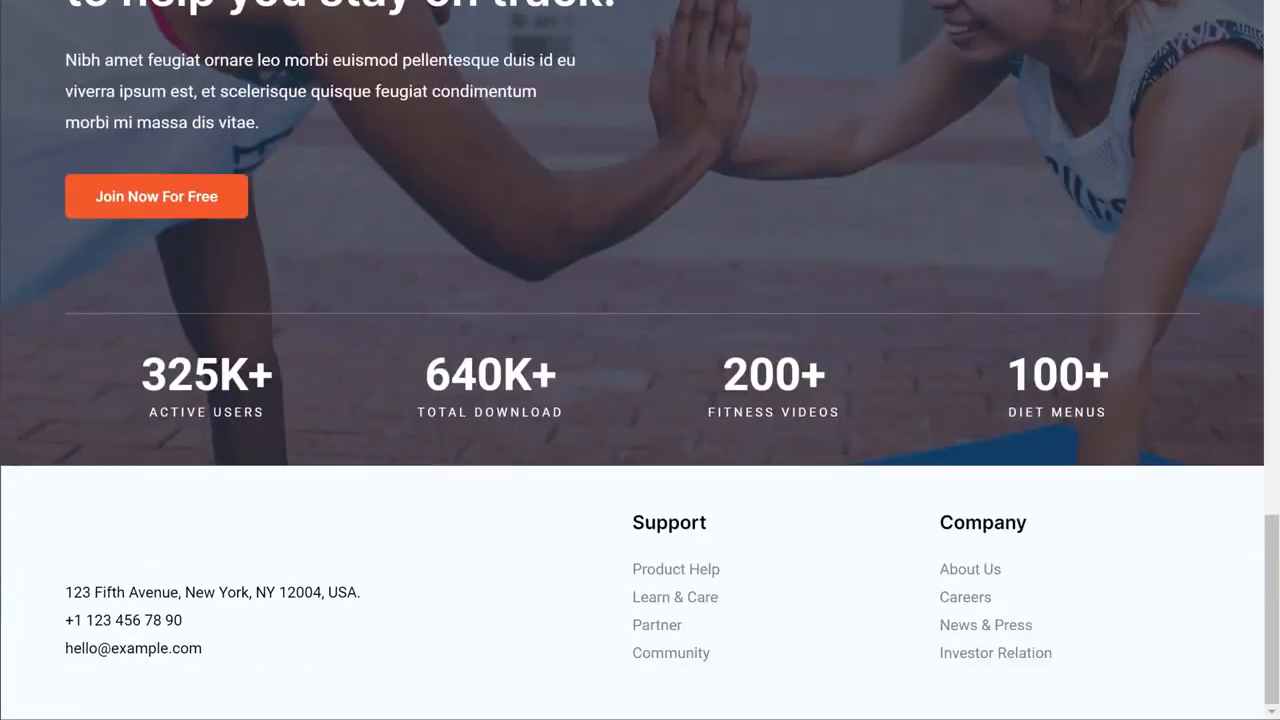
scroll(640, 360, "up", 15)
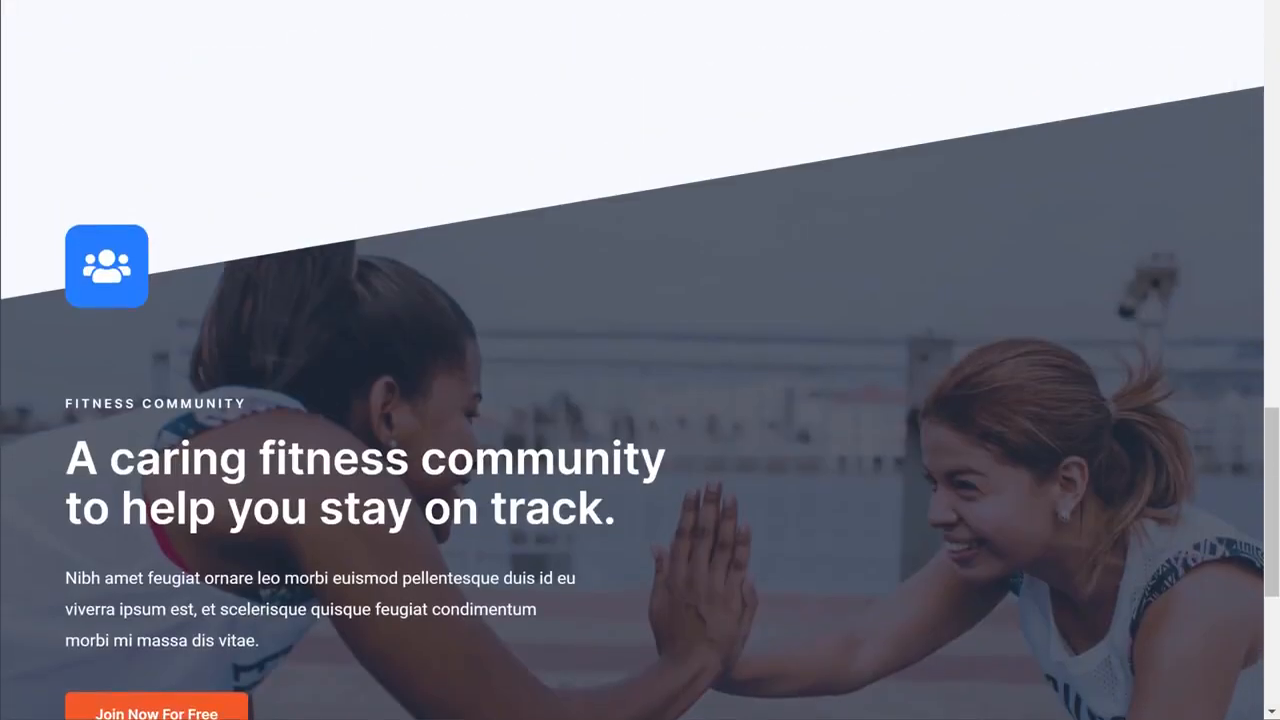
scroll(34, 29, "up", 12)
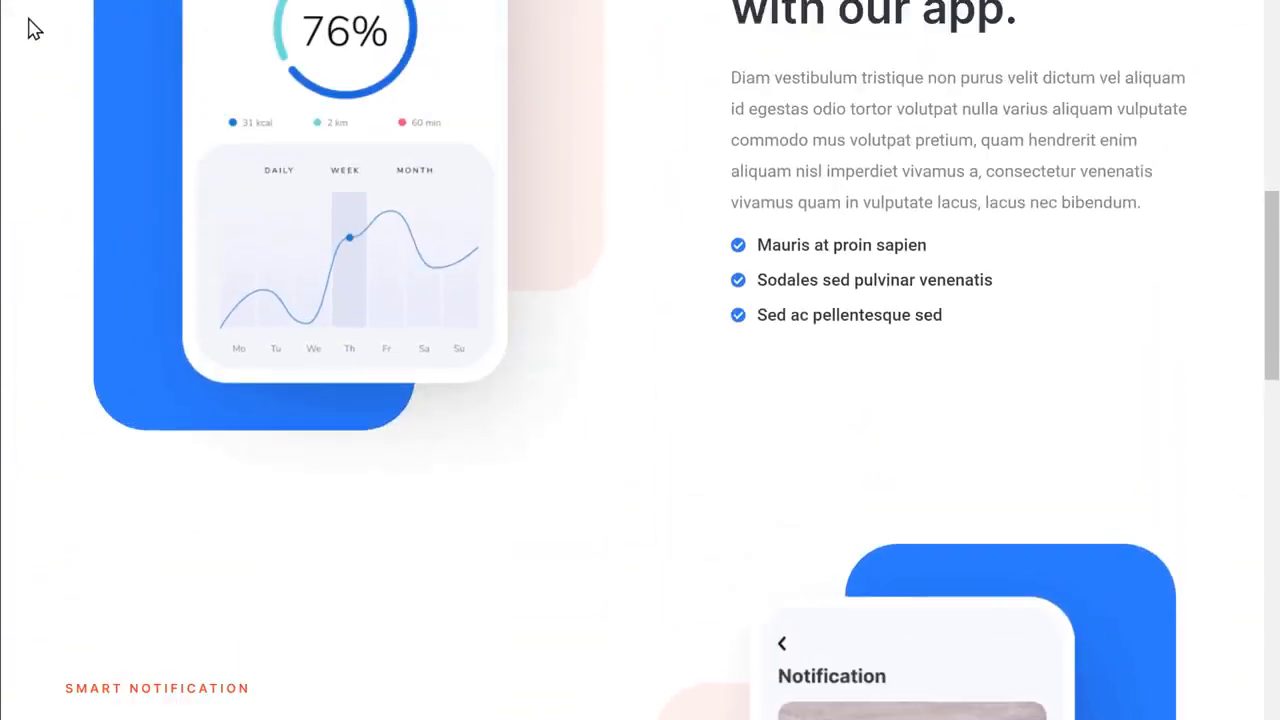
scroll(30, 107, "up", 5)
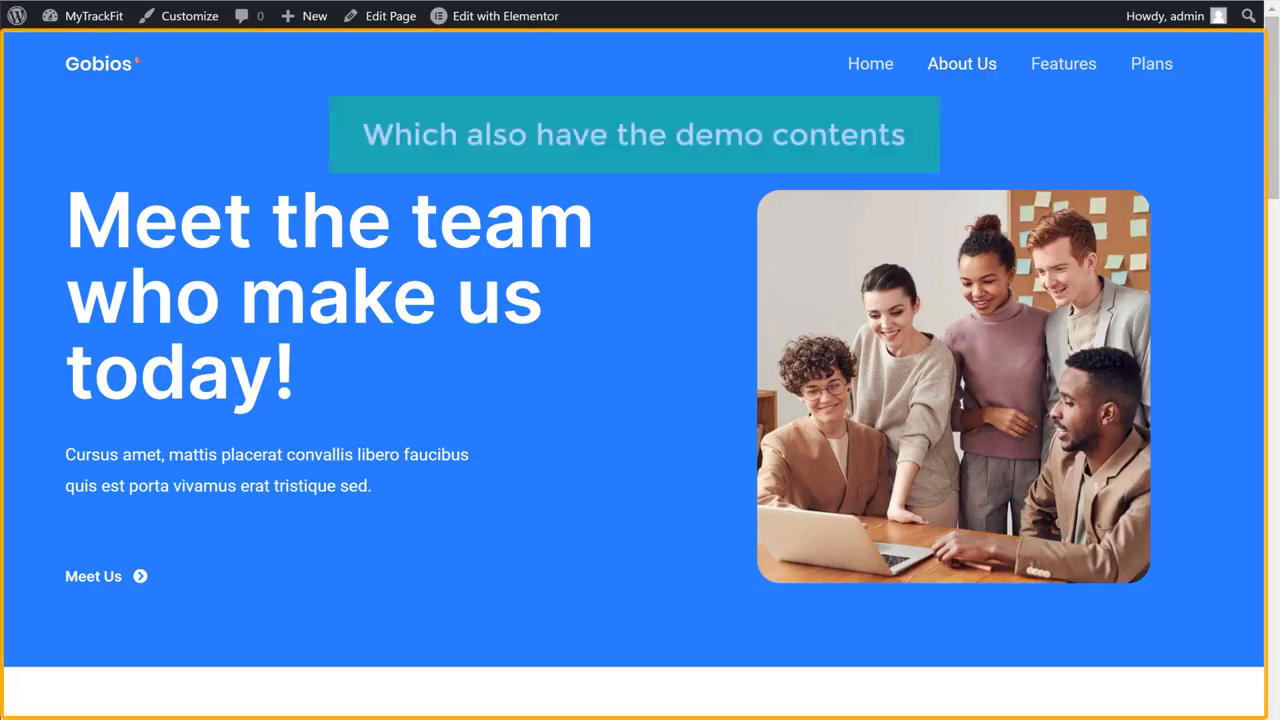
scroll(640, 400, "down", 10)
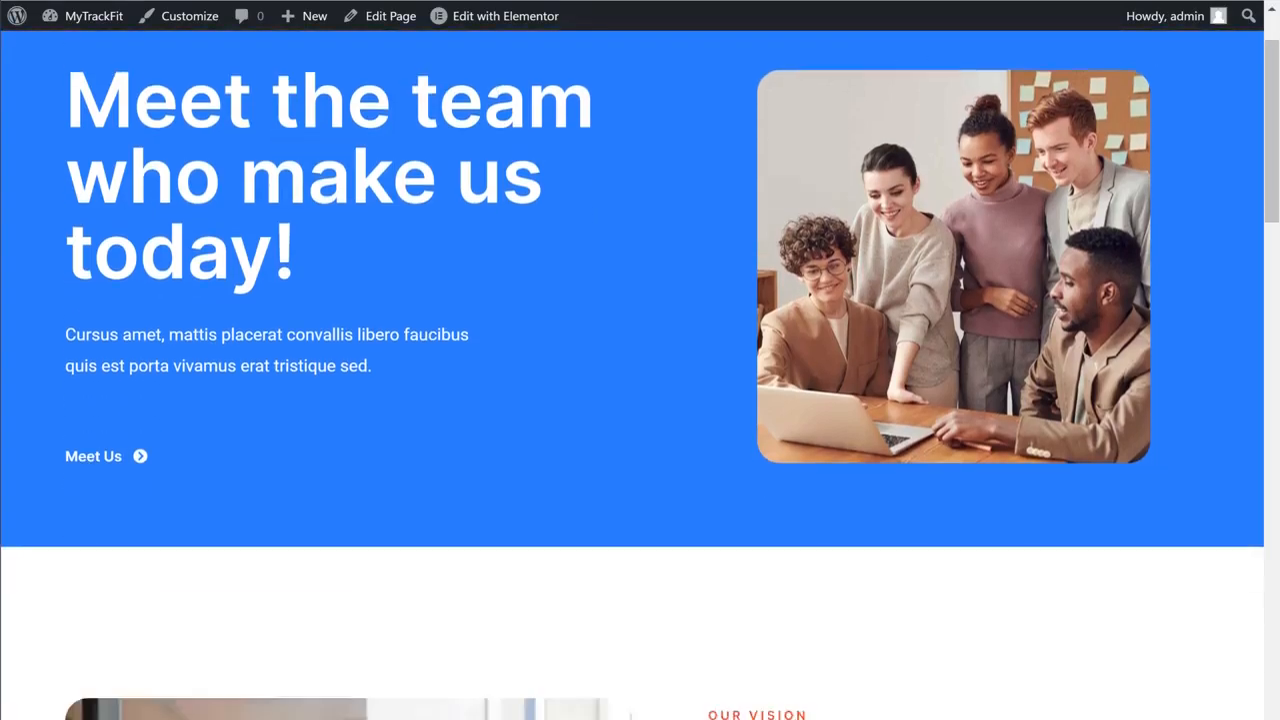
scroll(640, 400, "down", 15)
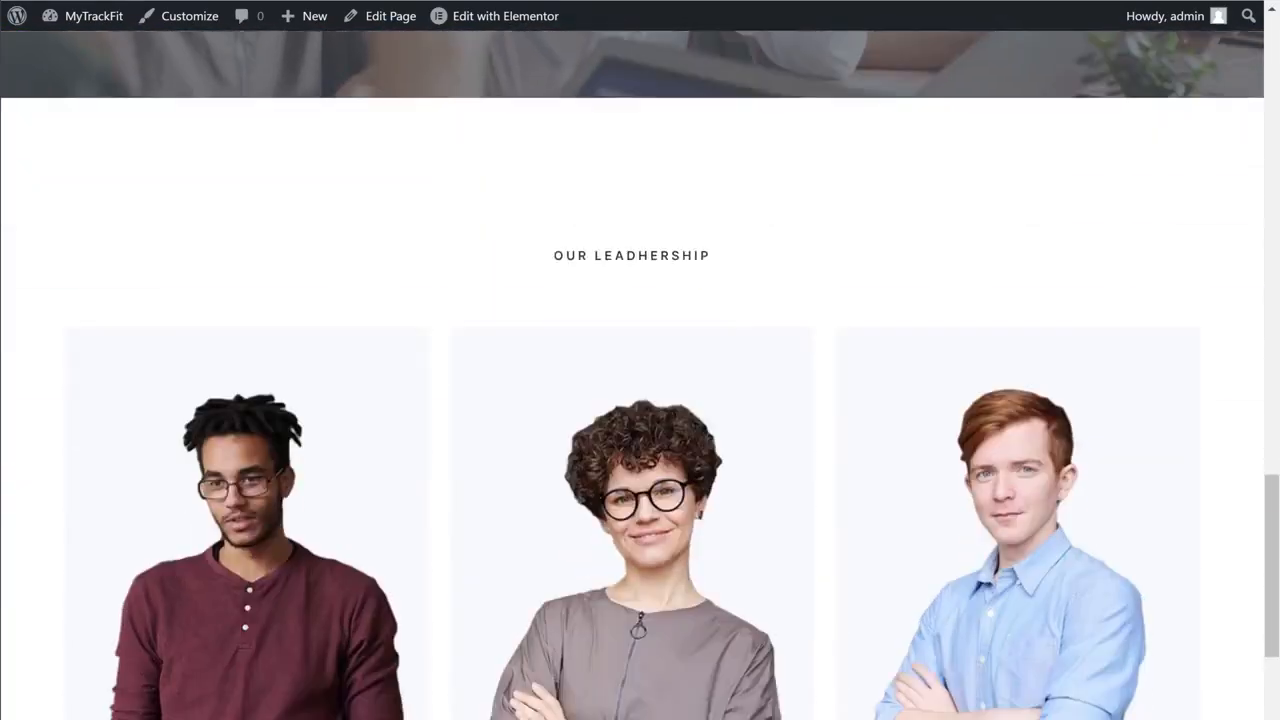
scroll(640, 400, "down", 2)
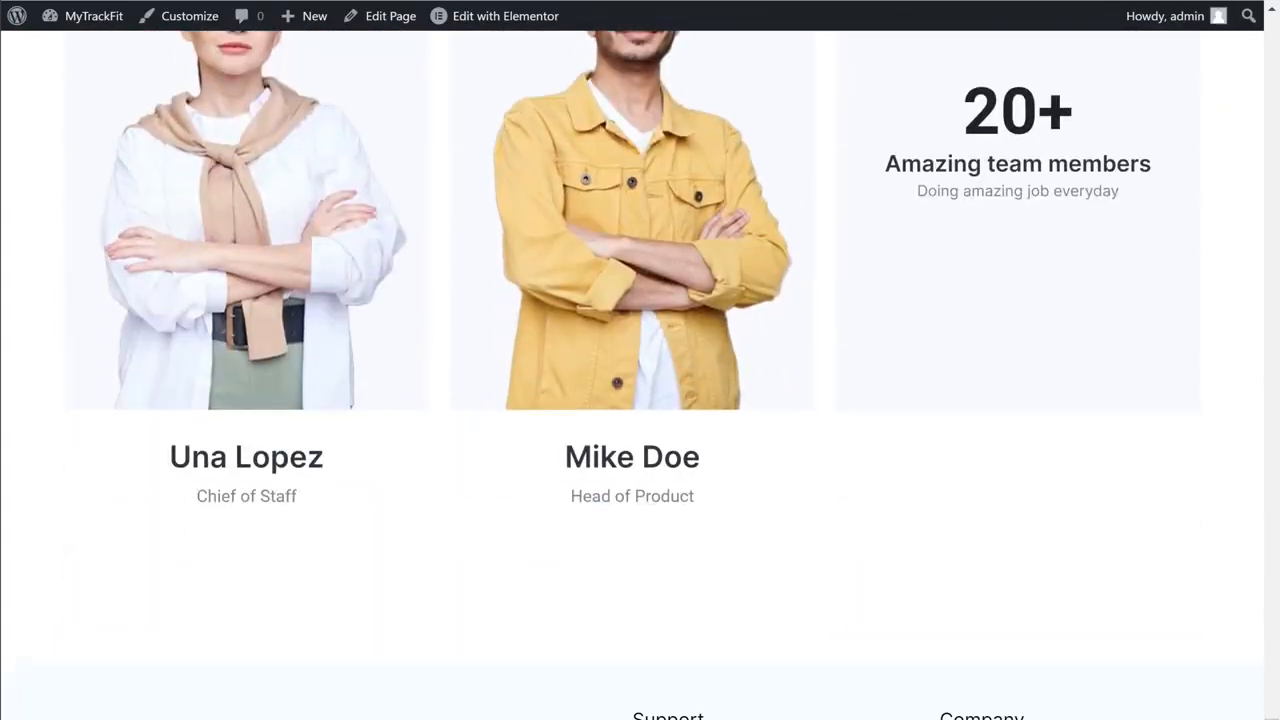
scroll(640, 400, "up", 12)
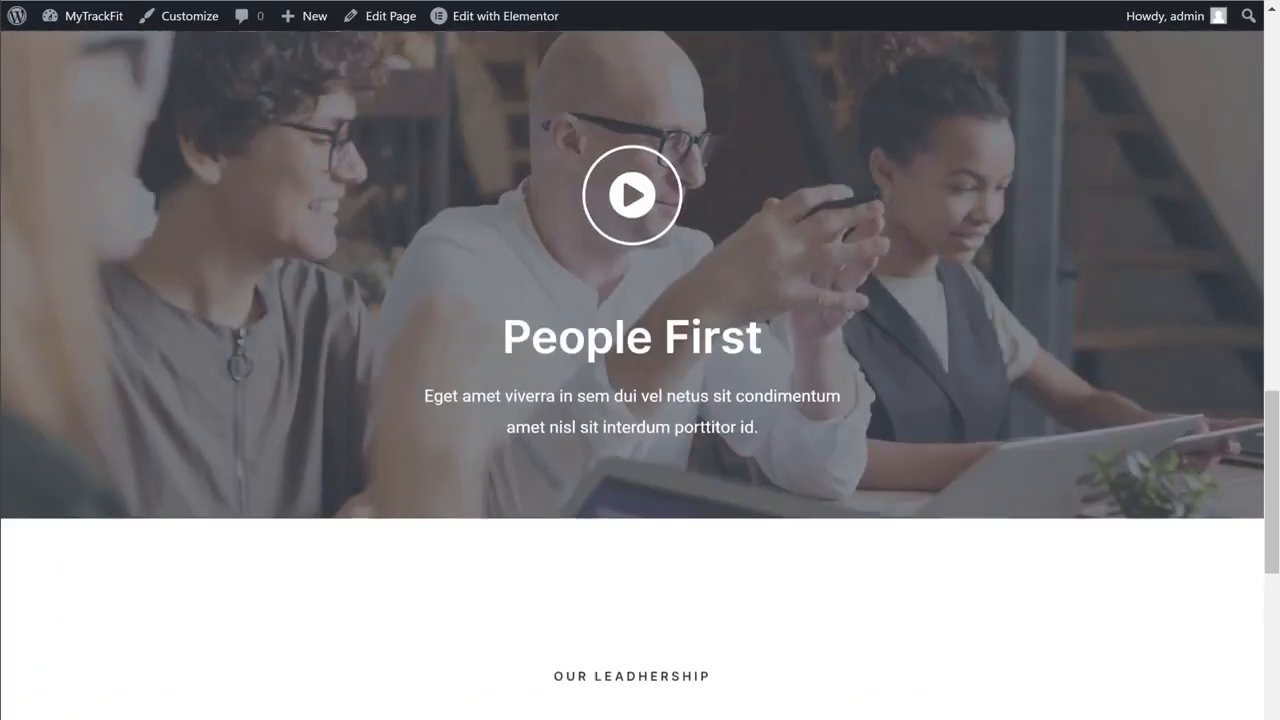
scroll(640, 400, "up", 20)
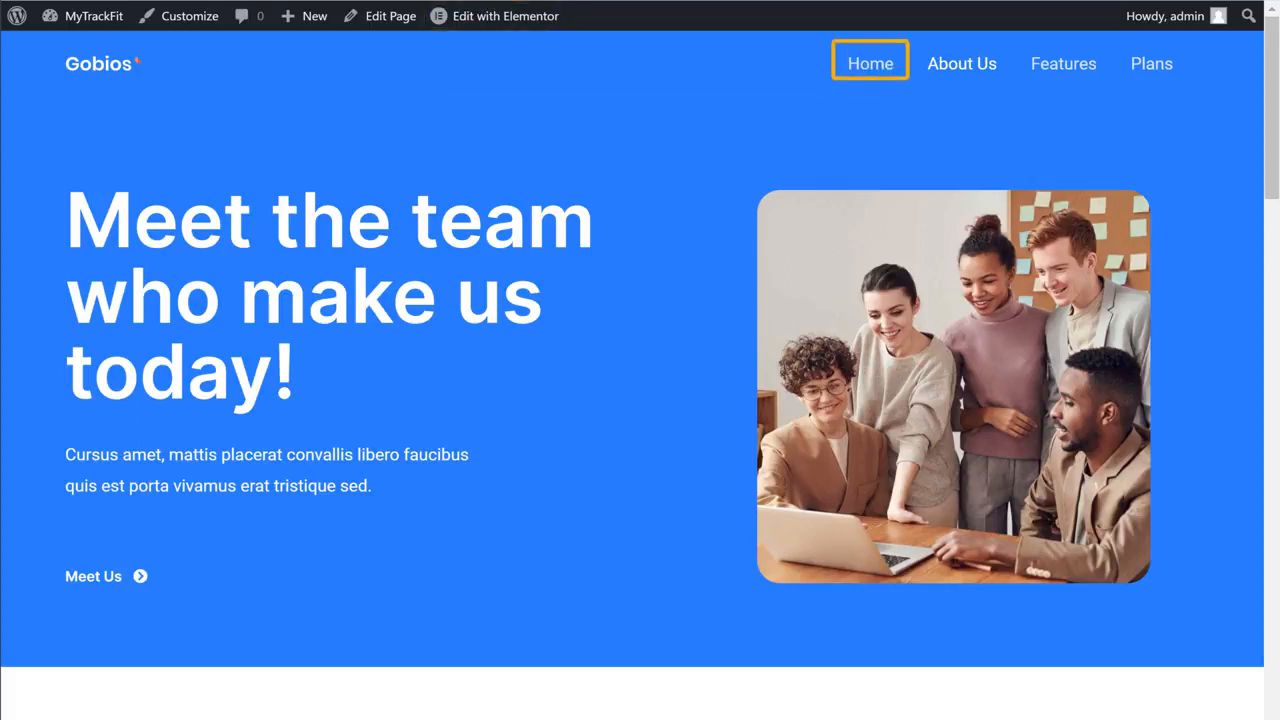
left_click(871, 74)
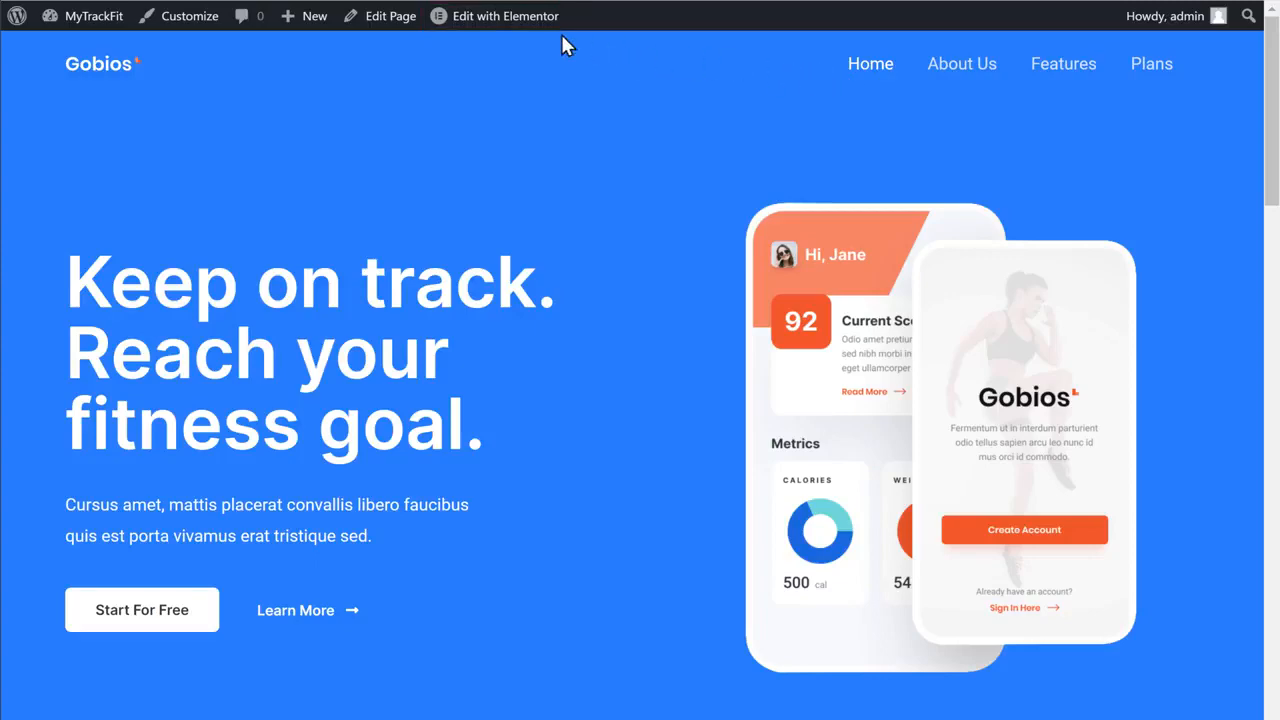
left_click(494, 36)
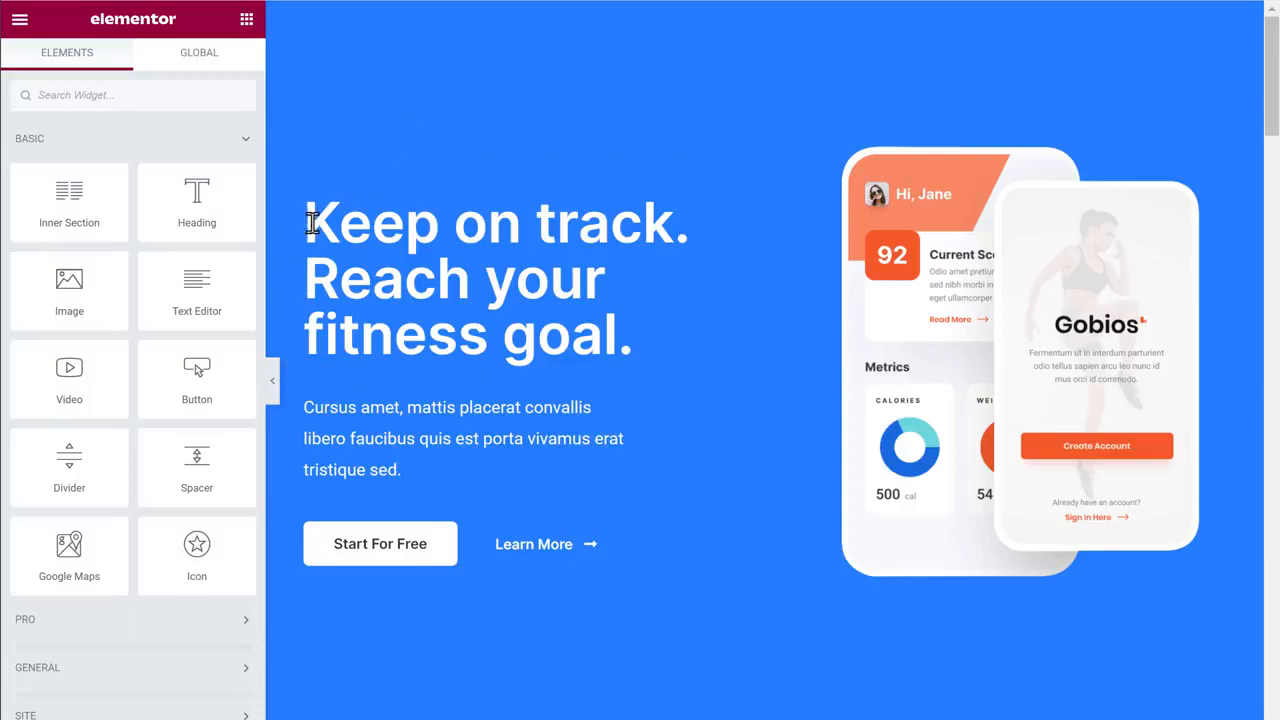
Retitle the hero heading to 'Manage & Track All Your Workout In One Place'
left_click(311, 224)
left_click_drag(308, 223, 637, 341)
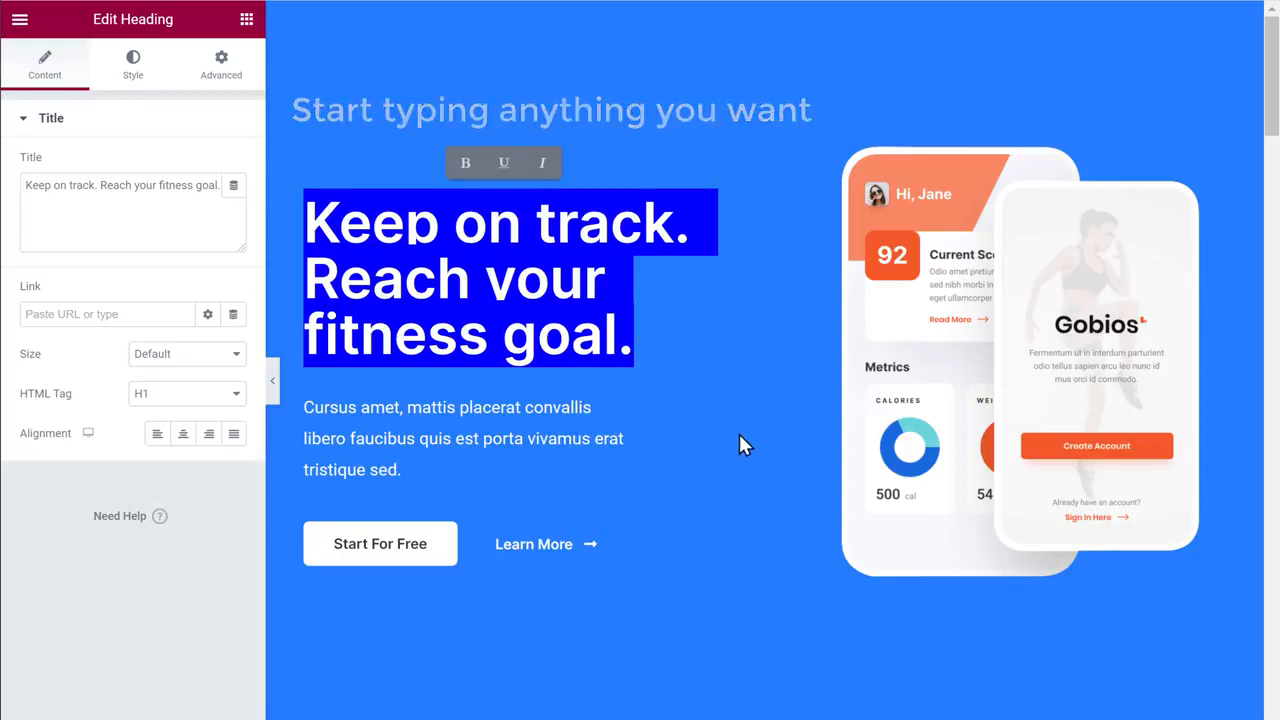
type("Manage &amp; Track Al")
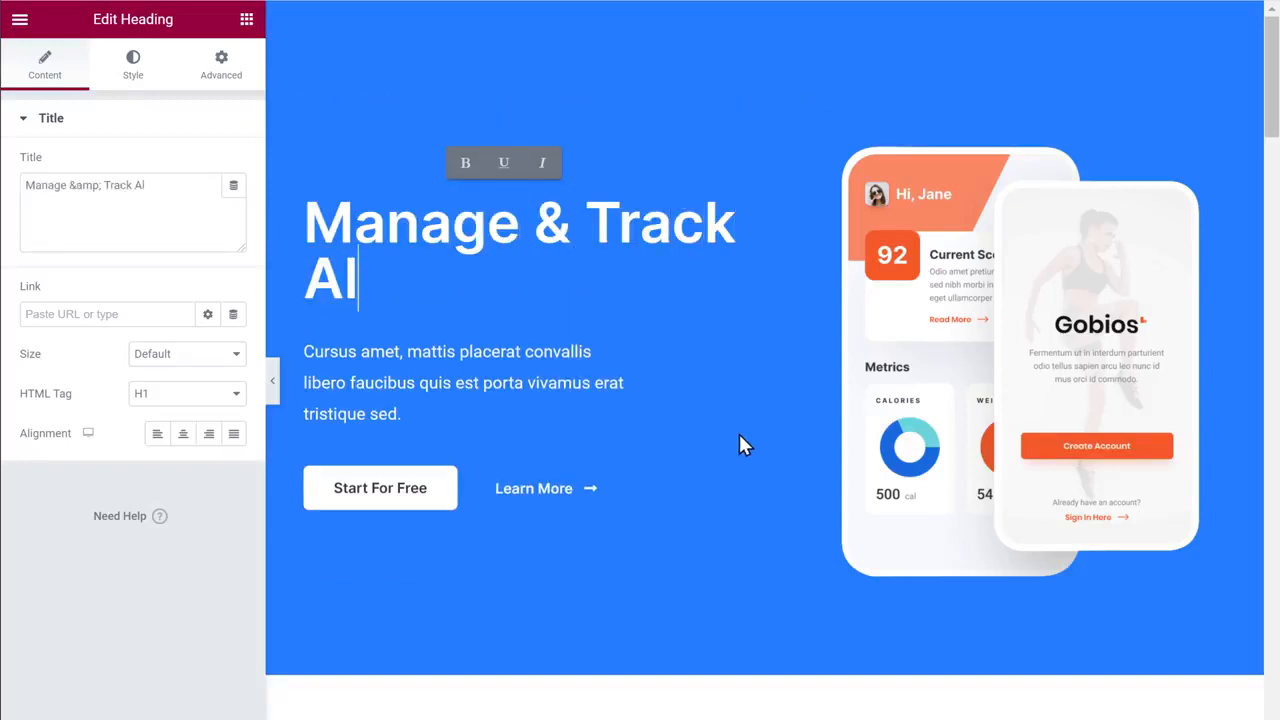
type("l Your Workout In One Place")
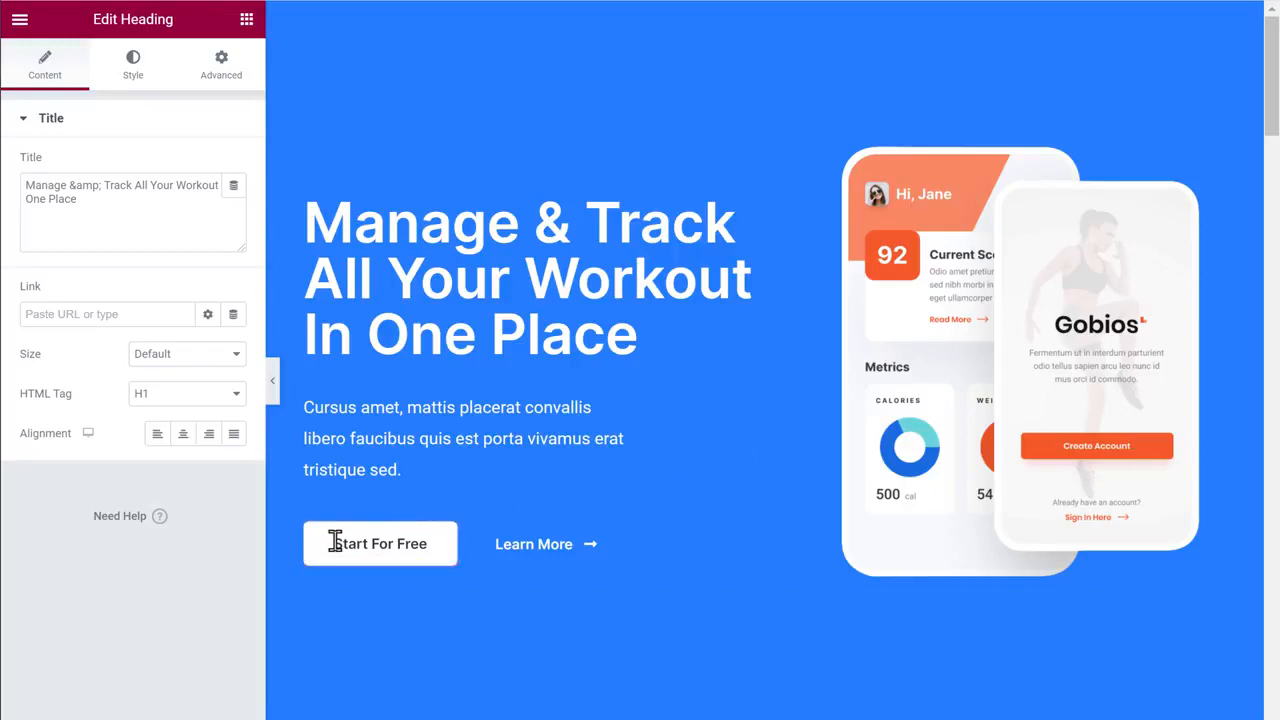
Change the 'Start For Free' button label to 'Get Started'
left_click_drag(336, 541, 373, 543)
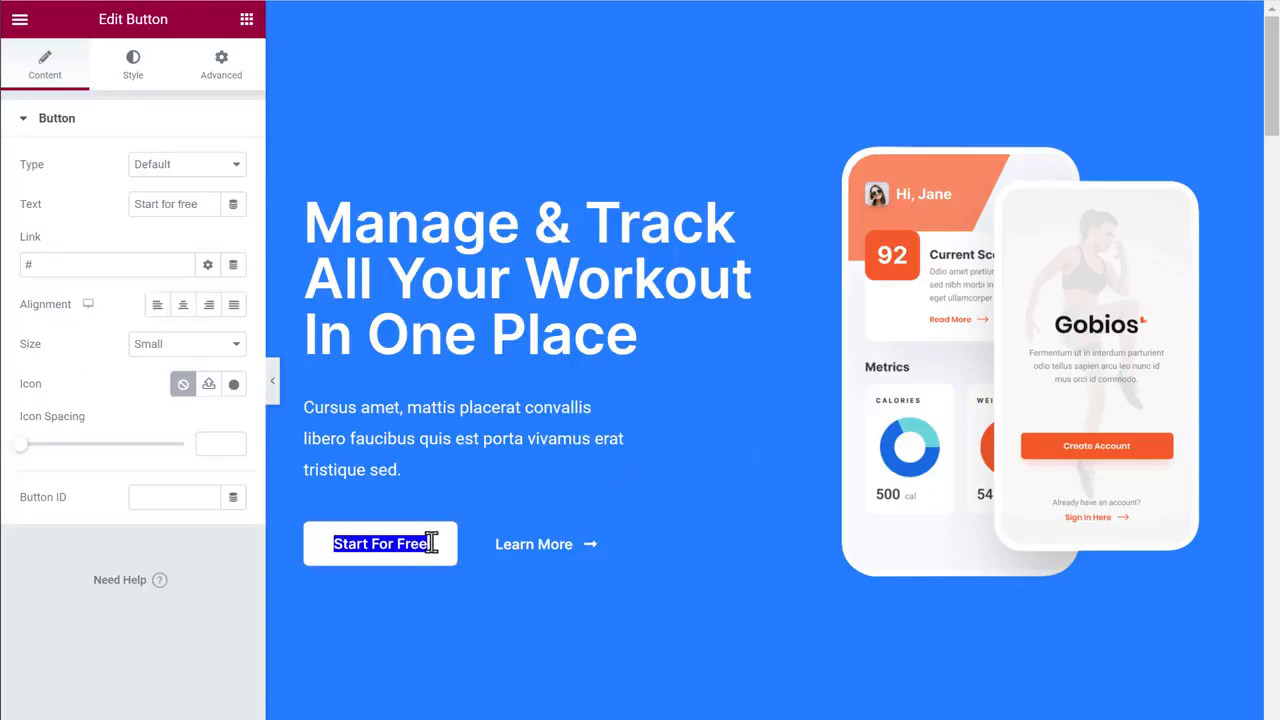
type("Get Started")
left_click(494, 591)
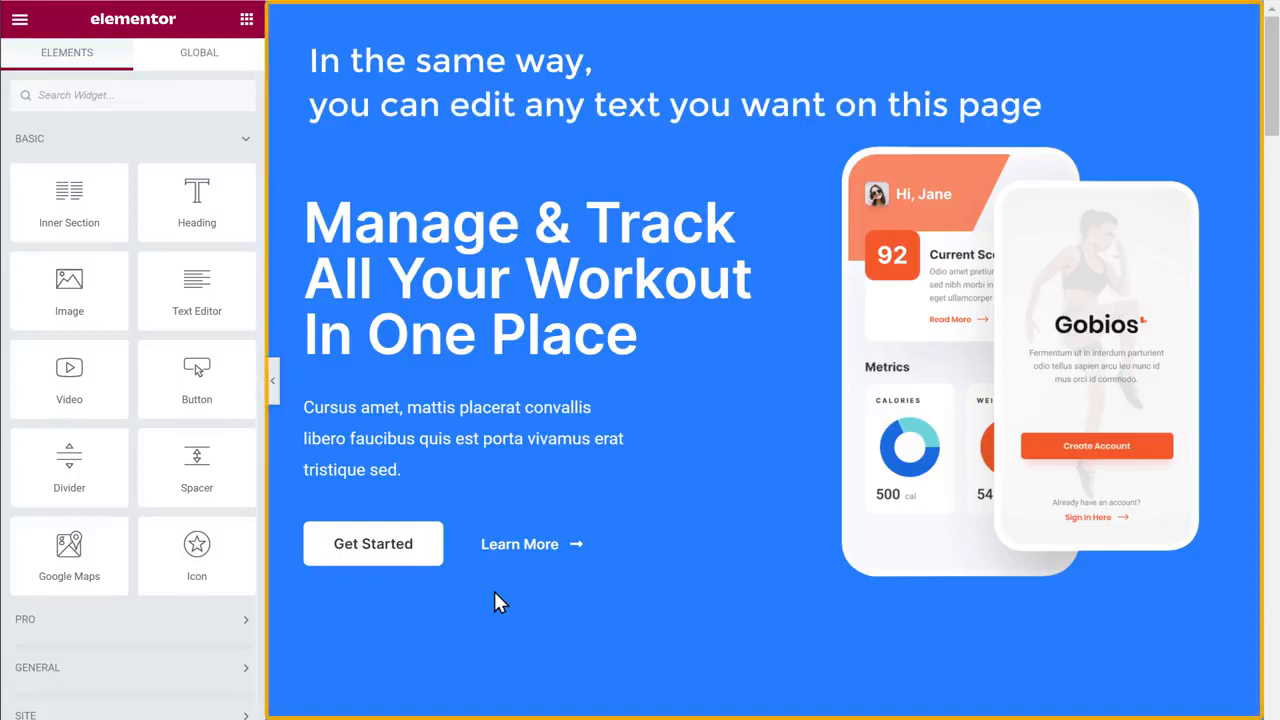
Replace the Progress Tracker heading text with 'Activity Goals To Improve Your Health'
scroll(495, 600, "down", 10)
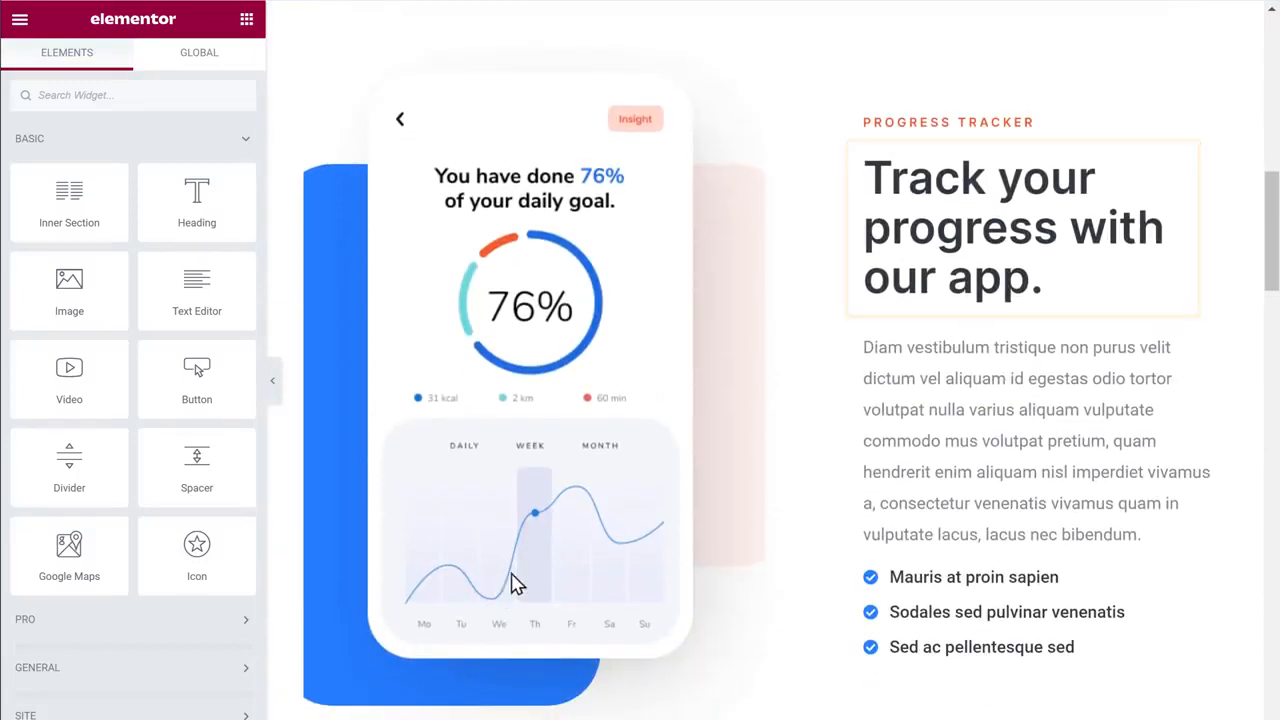
left_click(866, 178)
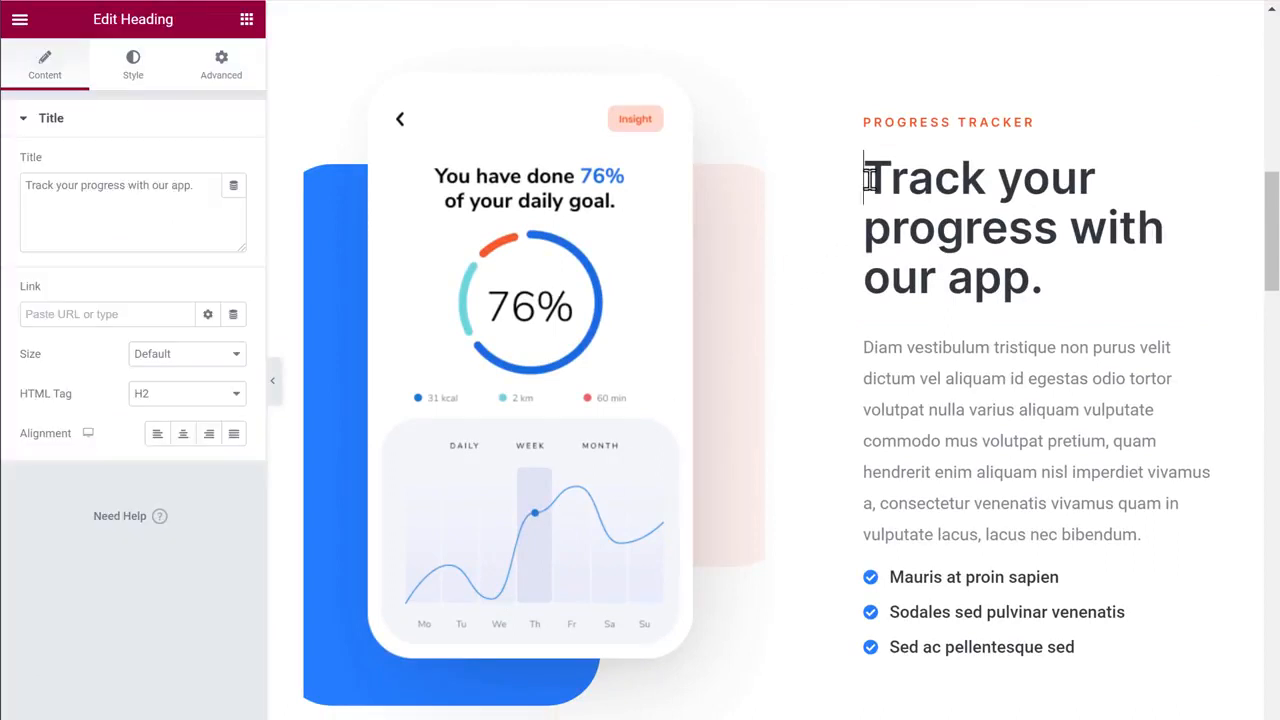
left_click_drag(866, 178, 1047, 278)
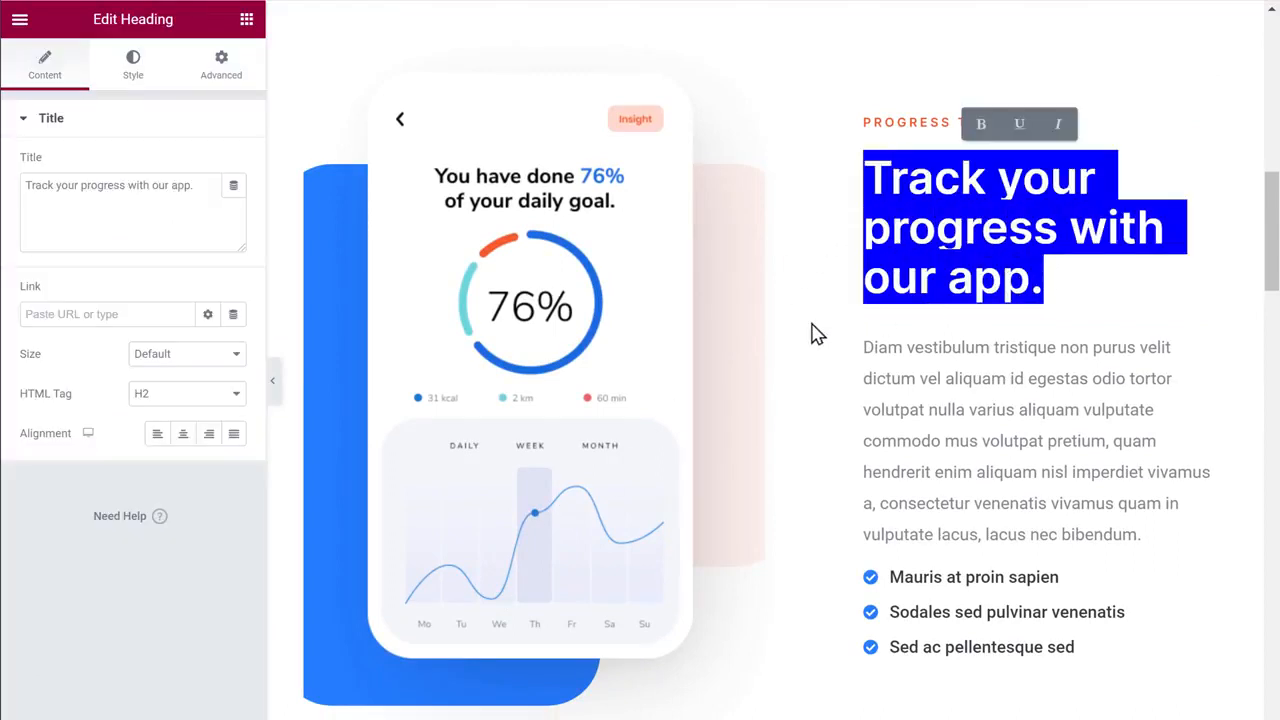
type("Activity Goals To Impro")
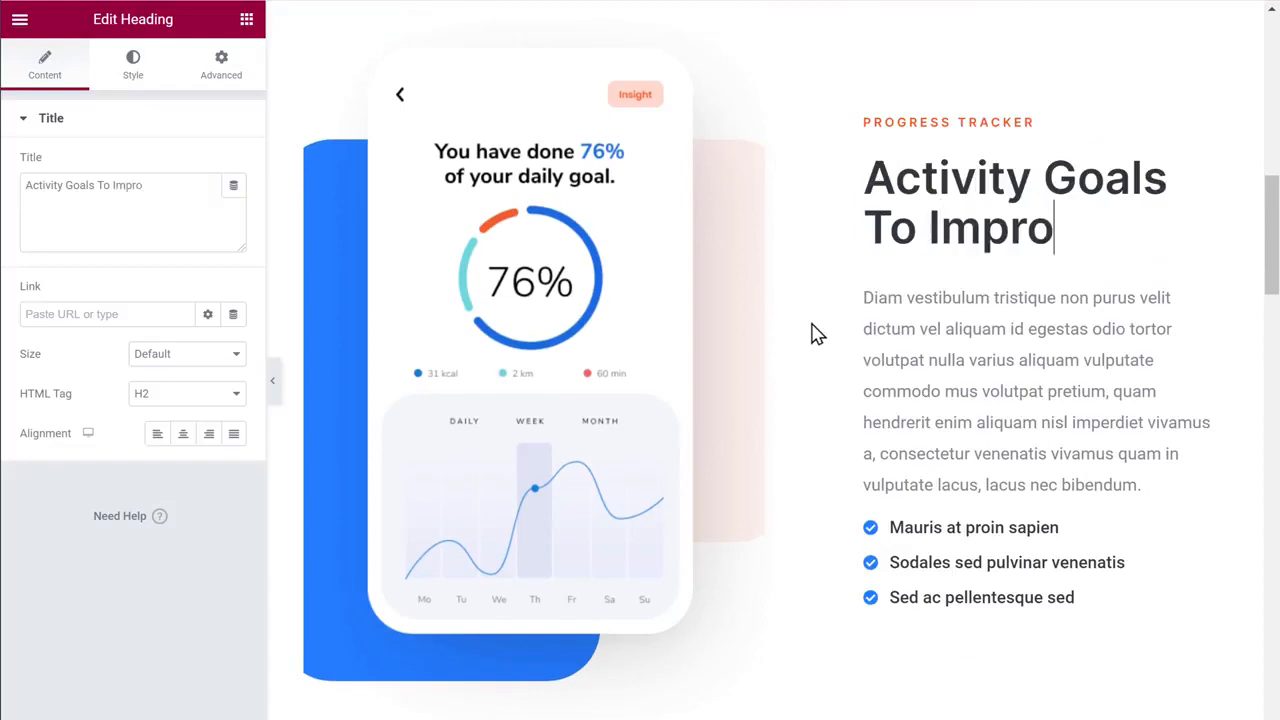
type("ve Your Health")
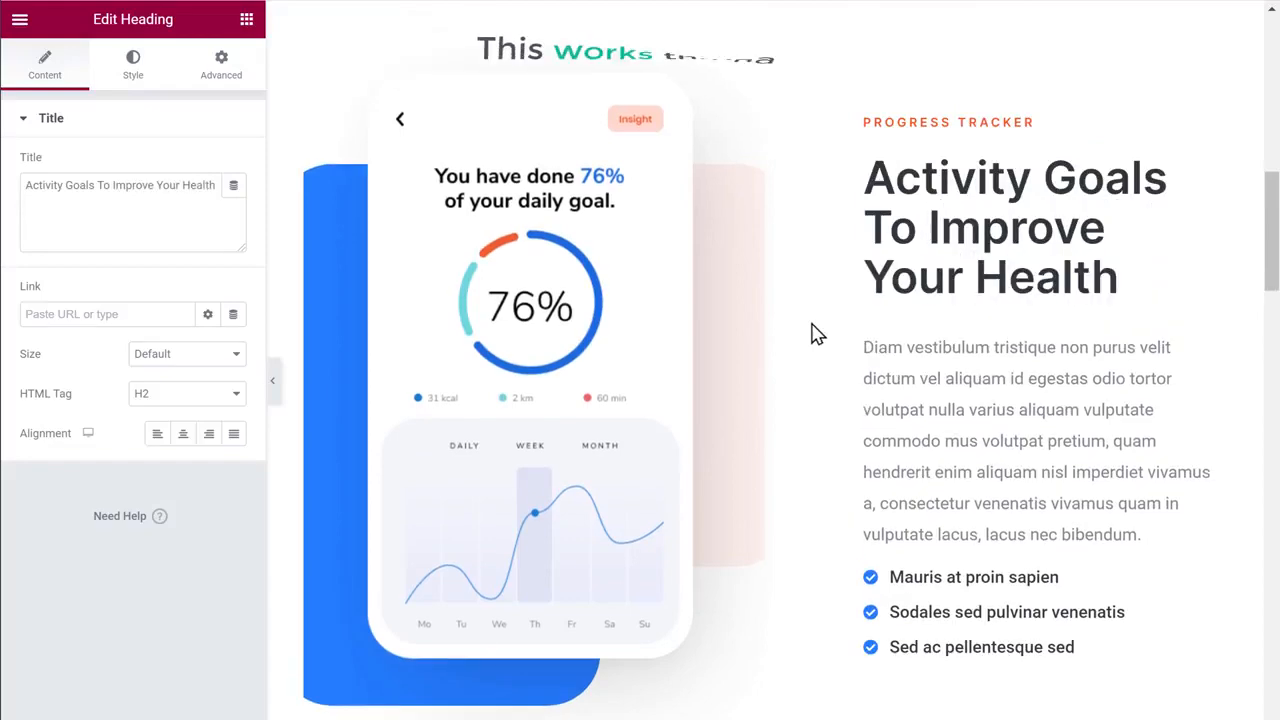
scroll(813, 333, "up", 10)
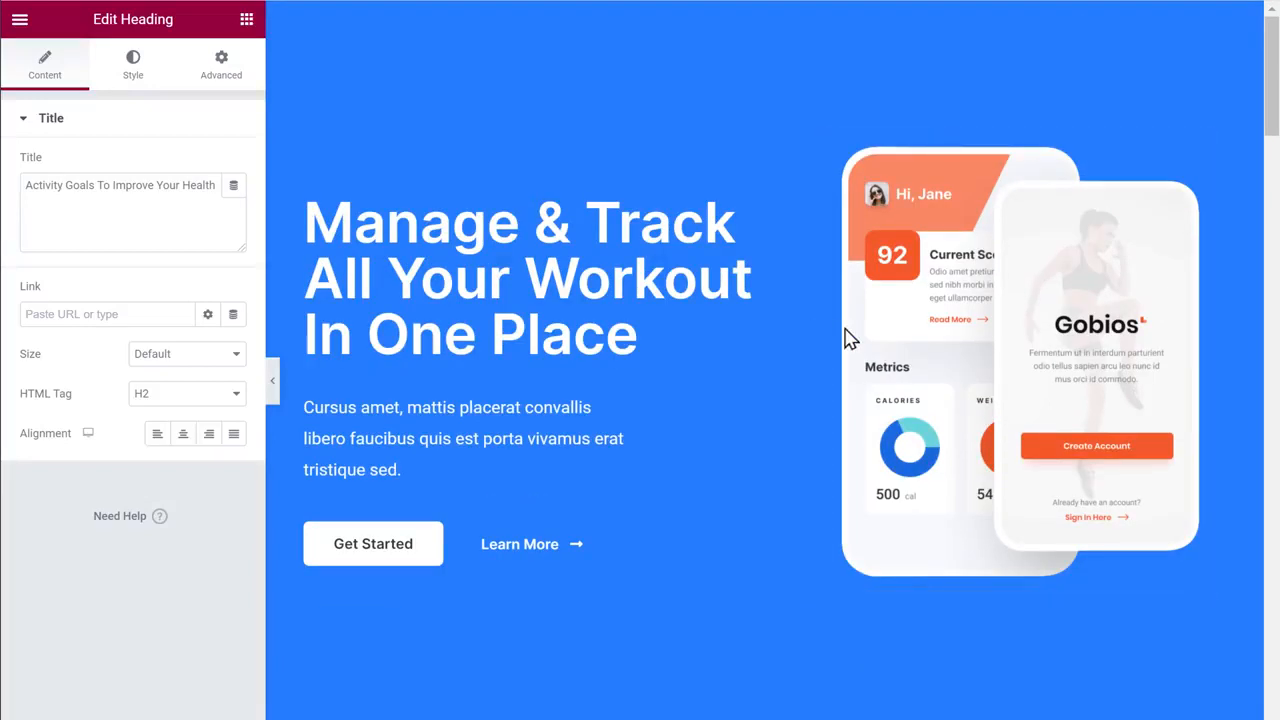
left_click(949, 333)
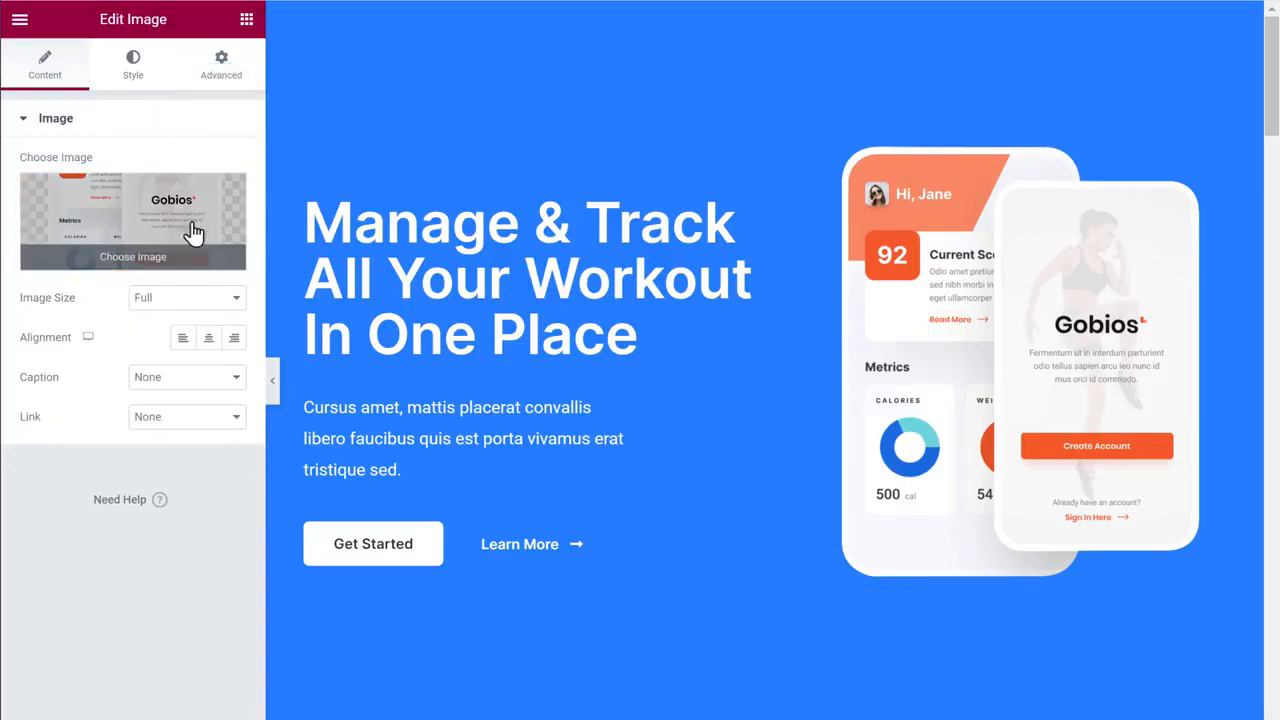
Upload the workout illustration from Pictures in place of the hero phone mockup
left_click(138, 224)
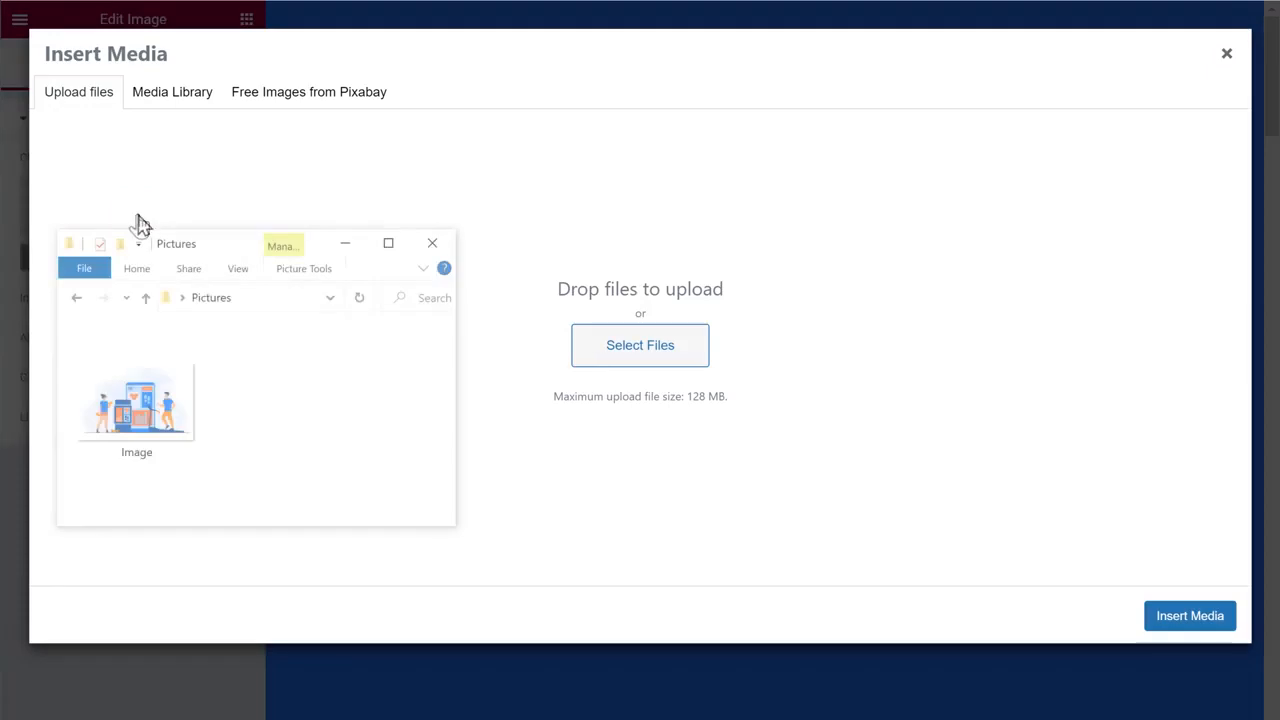
left_click_drag(137, 405, 643, 284)
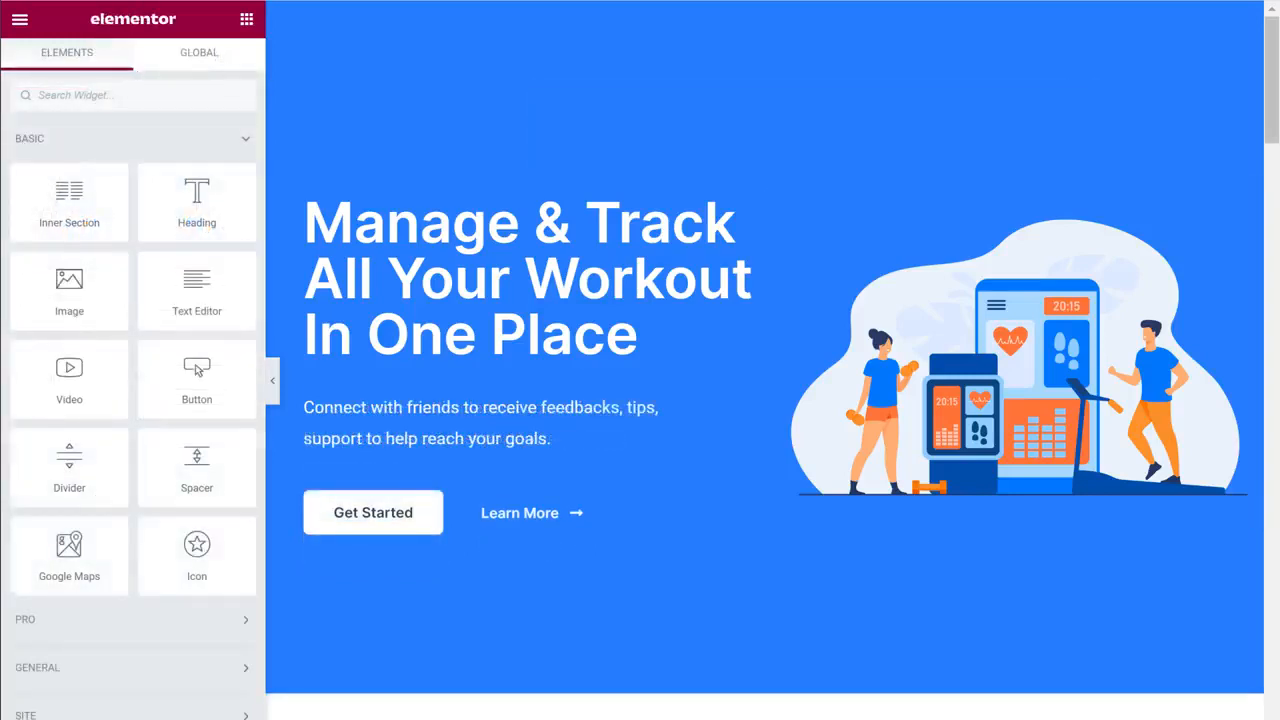
Scroll down and back up the edited home page to review the changes
scroll(711, 567, "down", 10)
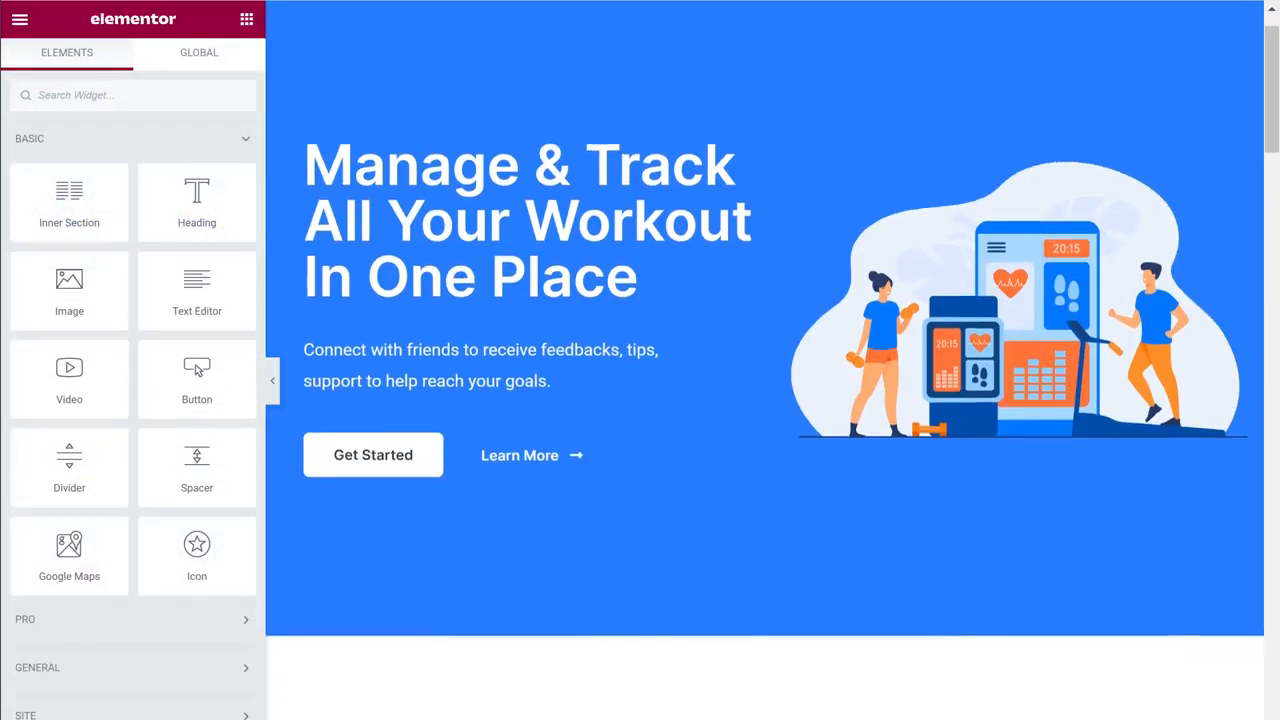
scroll(711, 567, "down", 10)
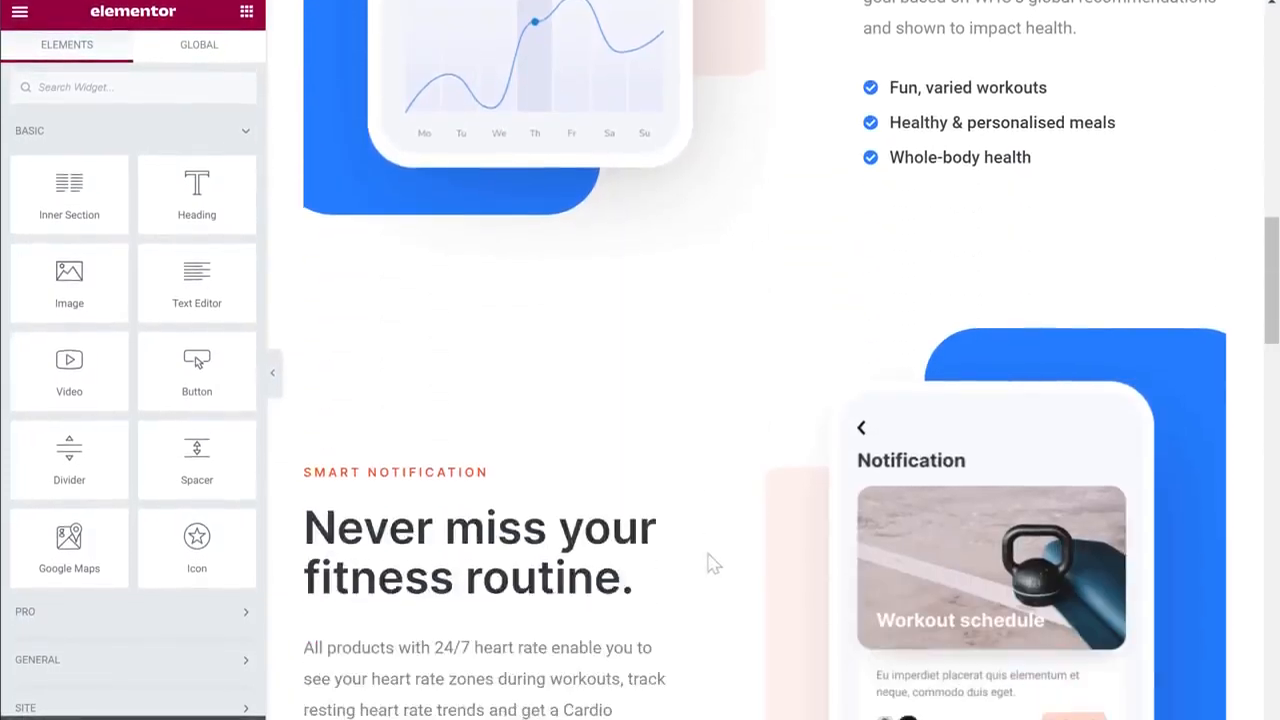
scroll(711, 540, "down", 10)
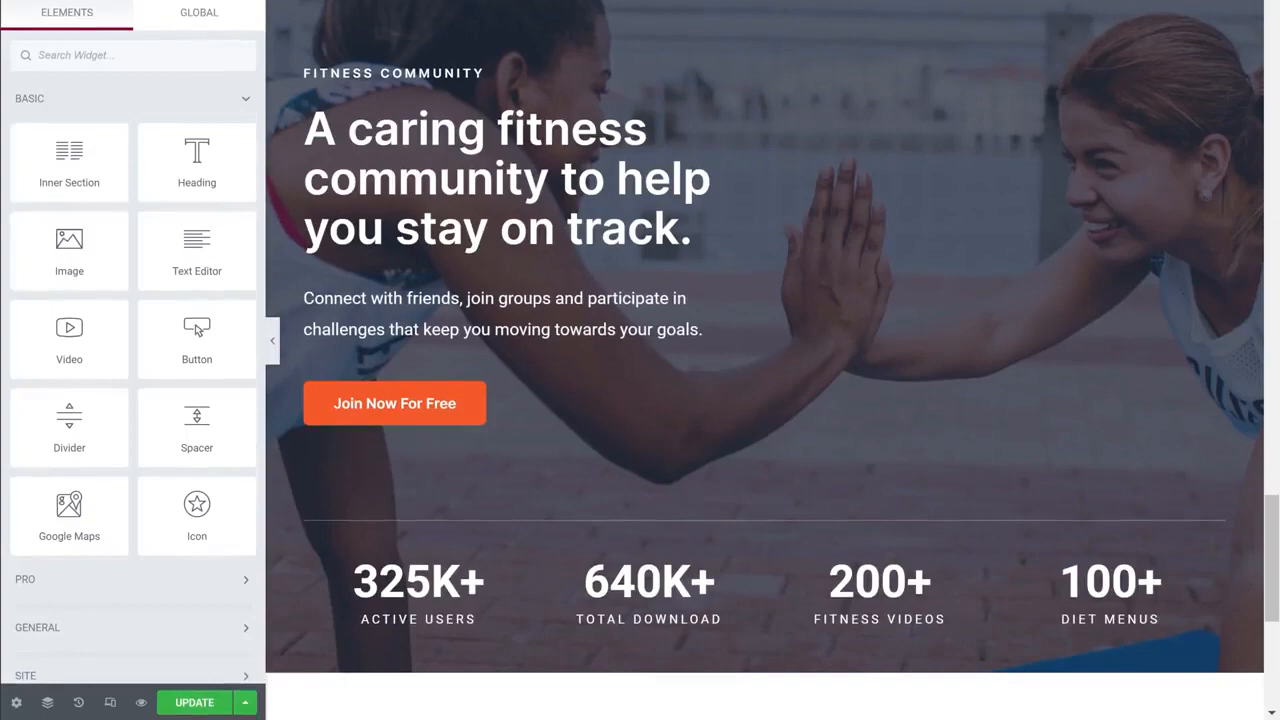
scroll(708, 530, "up", 5)
scroll(770, 530, "up", 10)
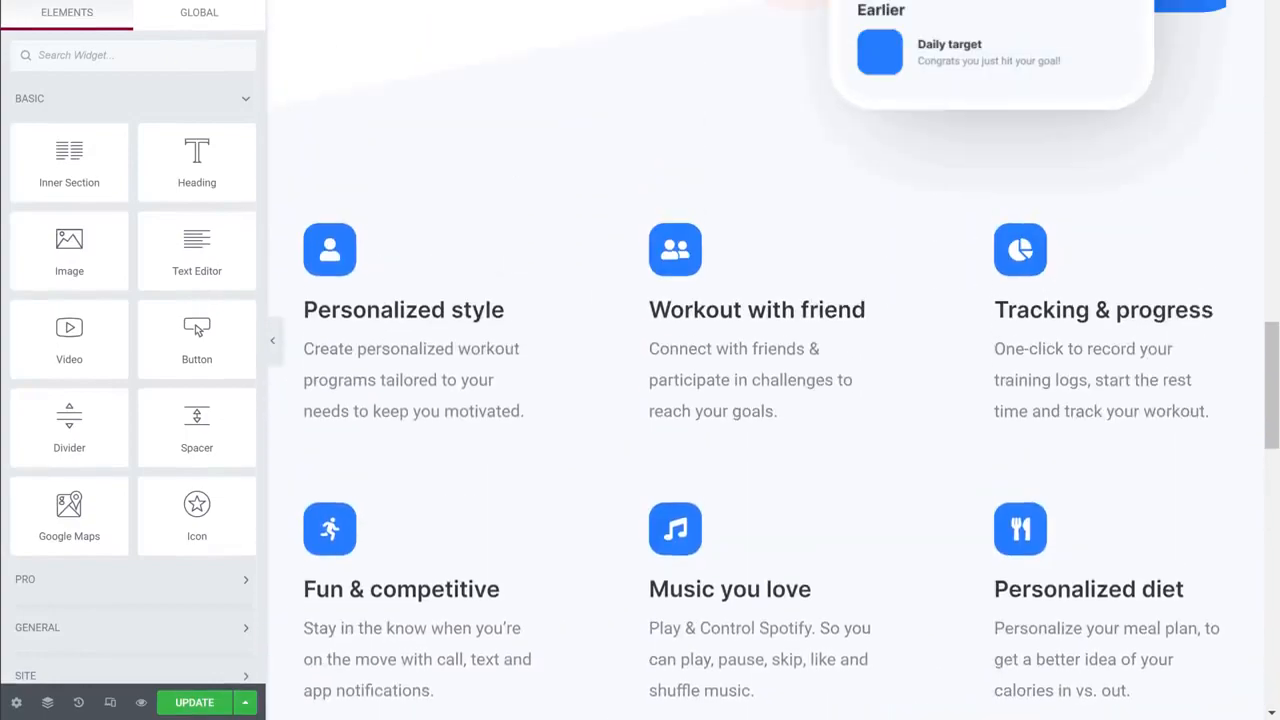
scroll(765, 360, "up", 10)
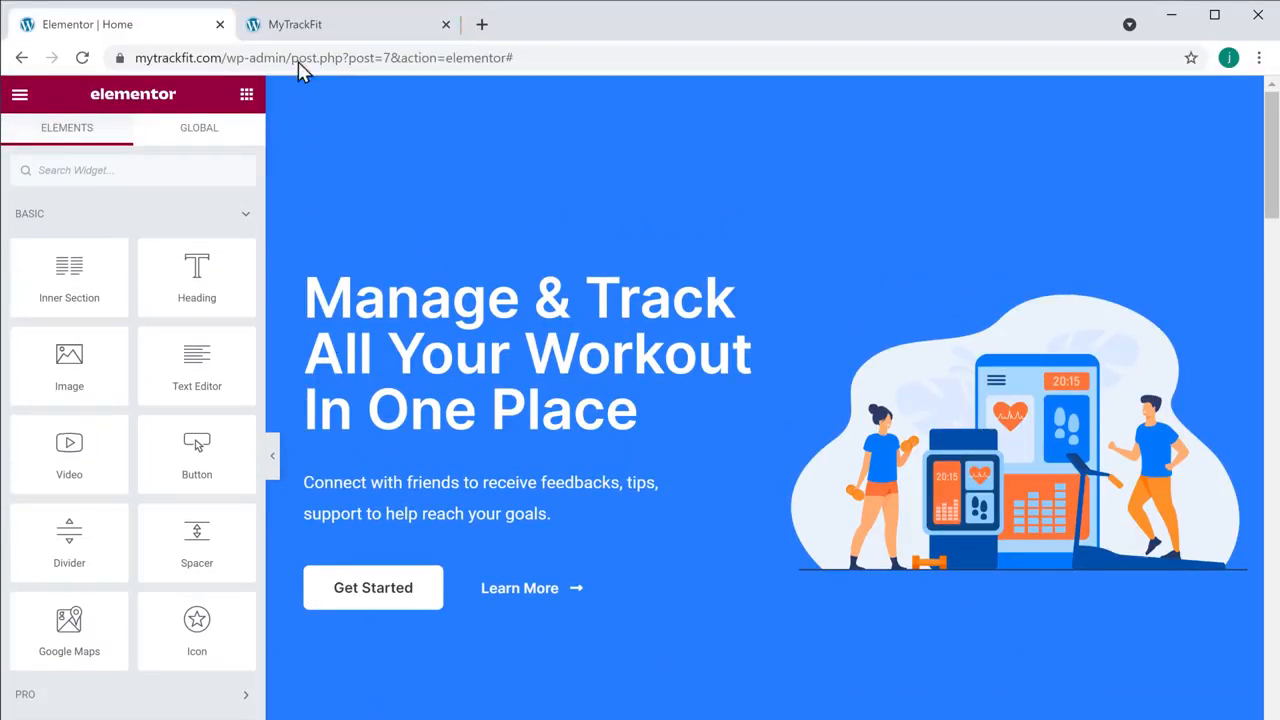
Check the live homepage for the new heading, illustration and Get Started button
left_click(293, 35)
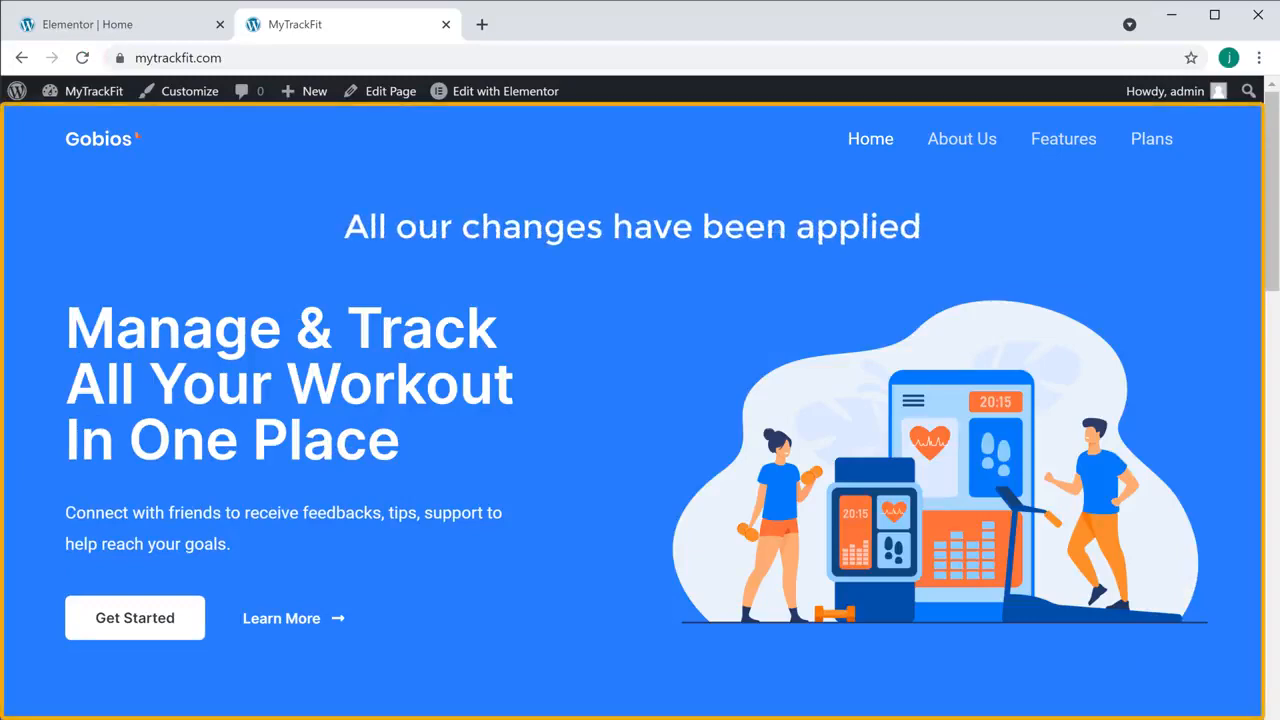
scroll(640, 408, "down", 4)
scroll(640, 400, "down", 20)
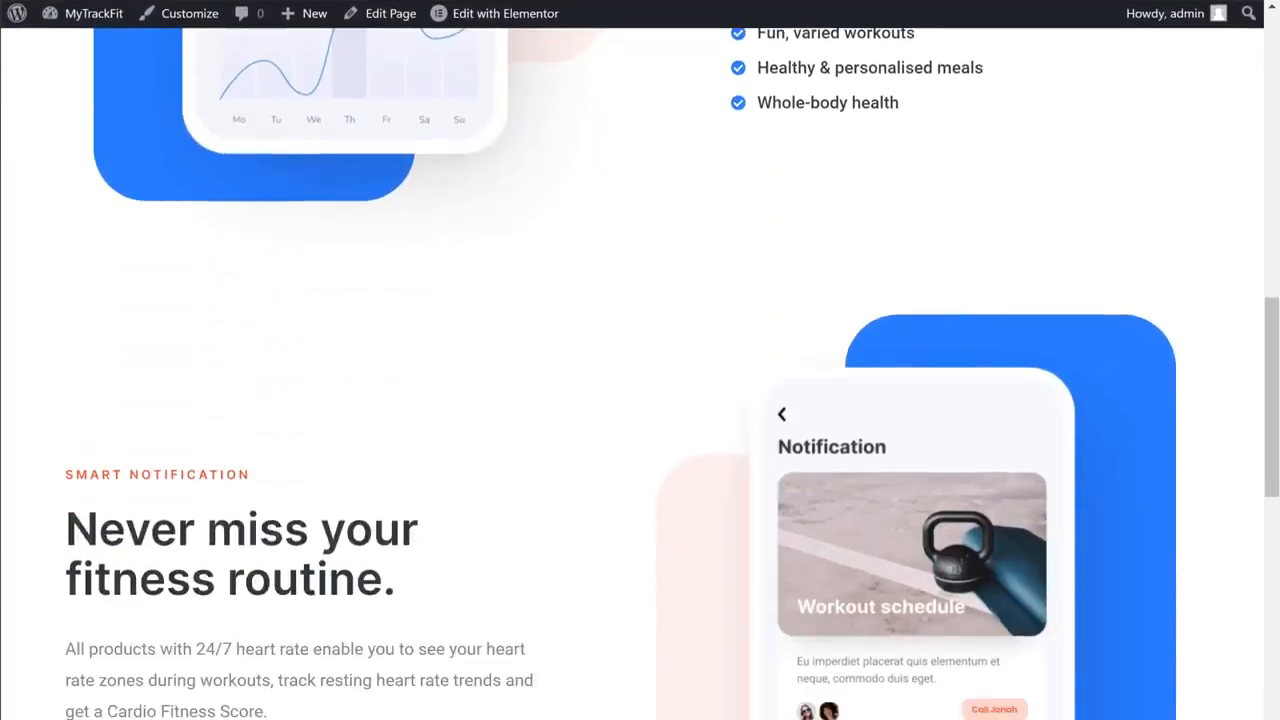
scroll(640, 360, "down", 9)
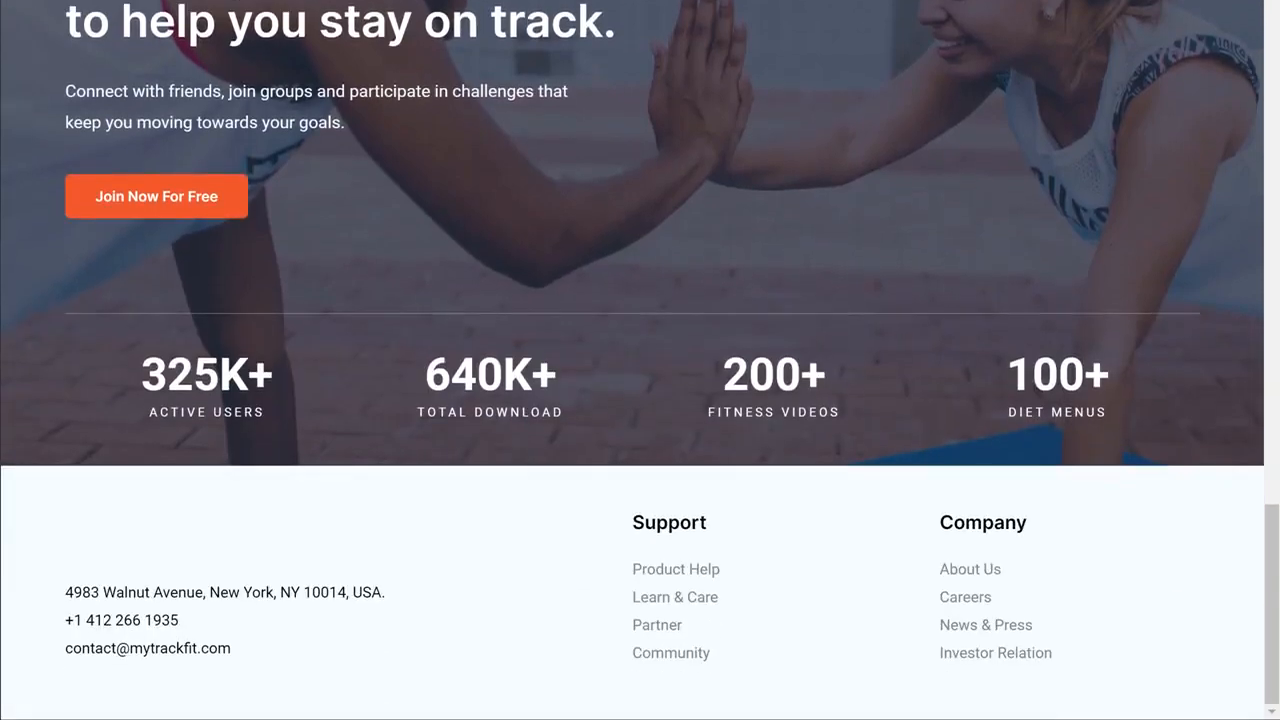
scroll(640, 360, "up", 20)
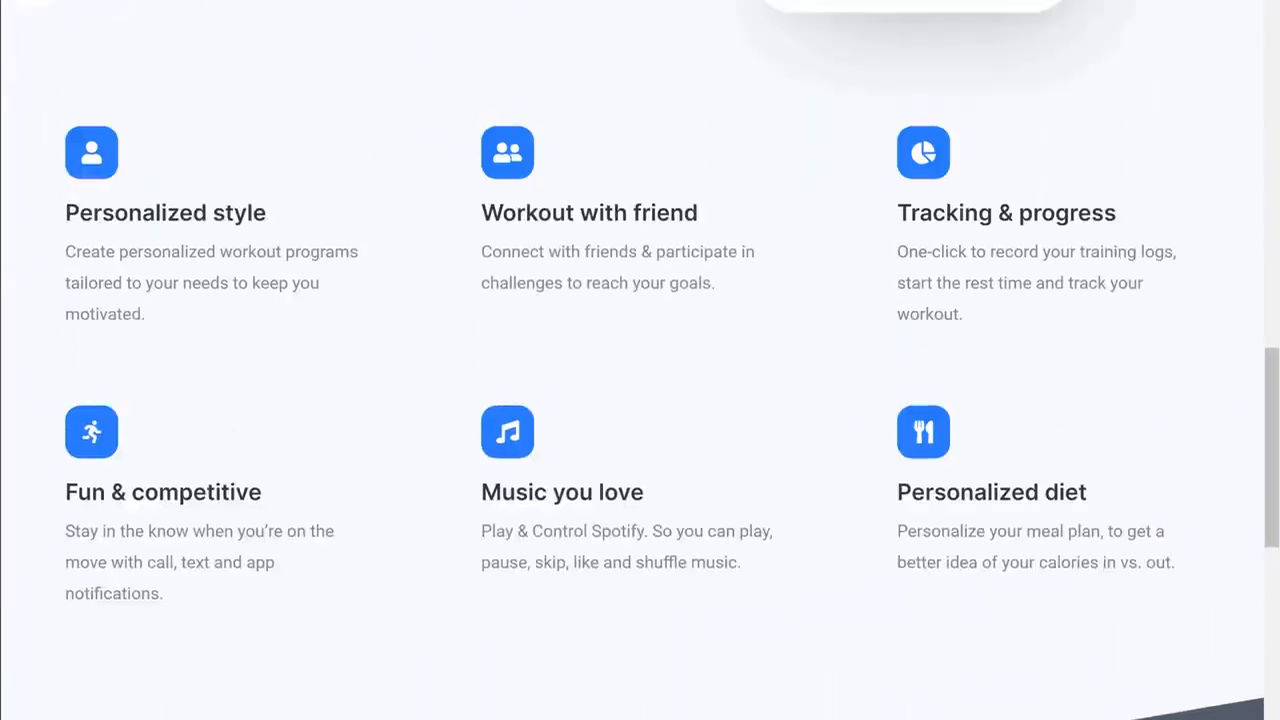
scroll(640, 400, "up", 8)
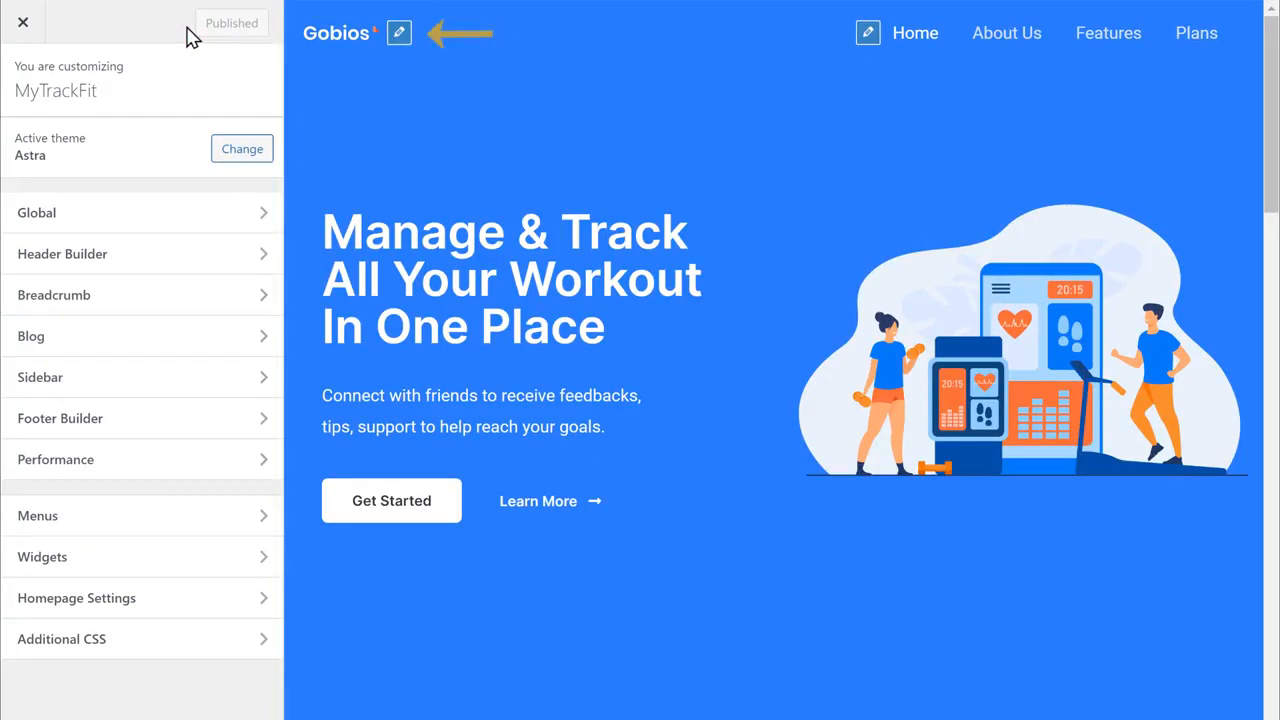
Swap the header logo for the uploaded MyTrackFit Logo, publish, and return to the site
left_click(399, 36)
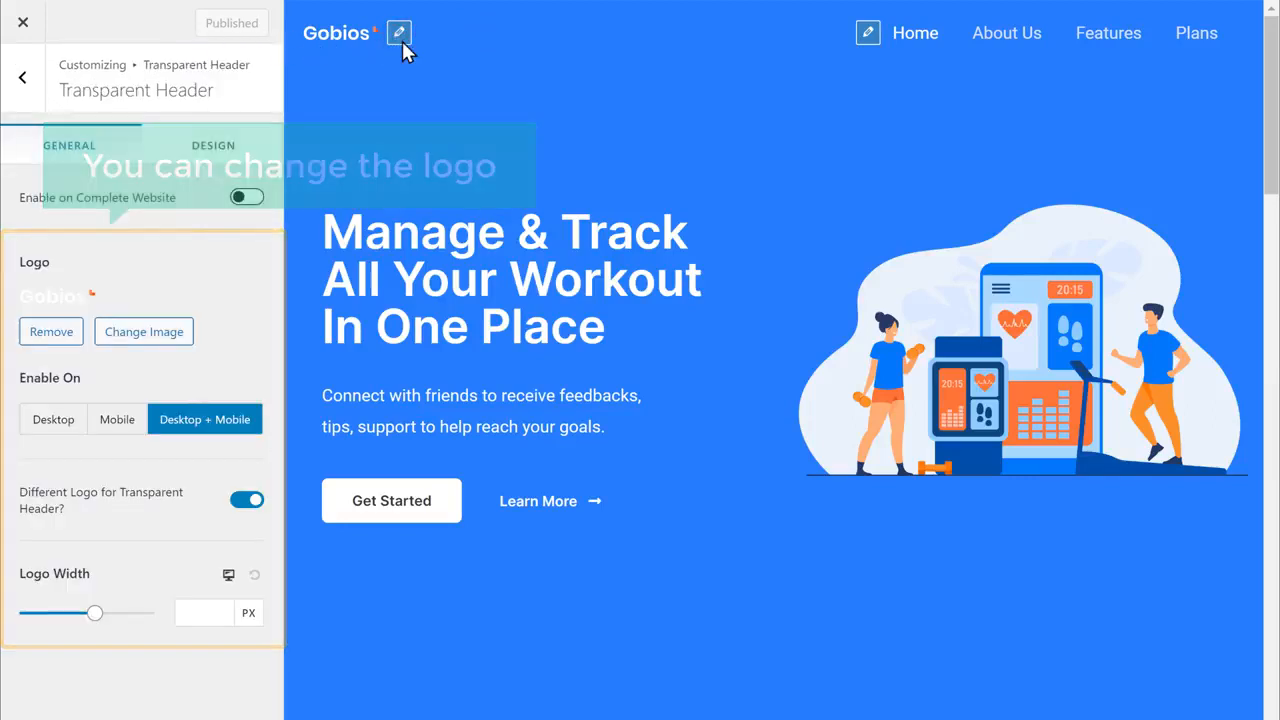
left_click(140, 343)
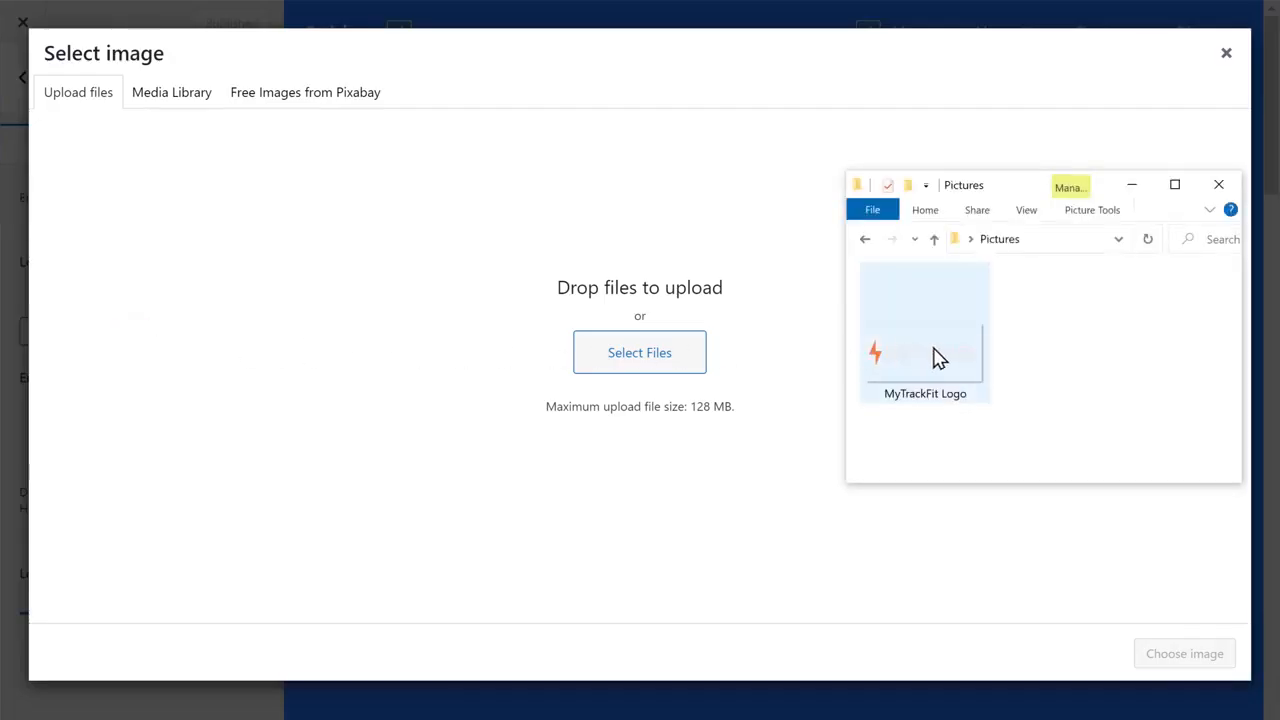
left_click_drag(934, 357, 628, 242)
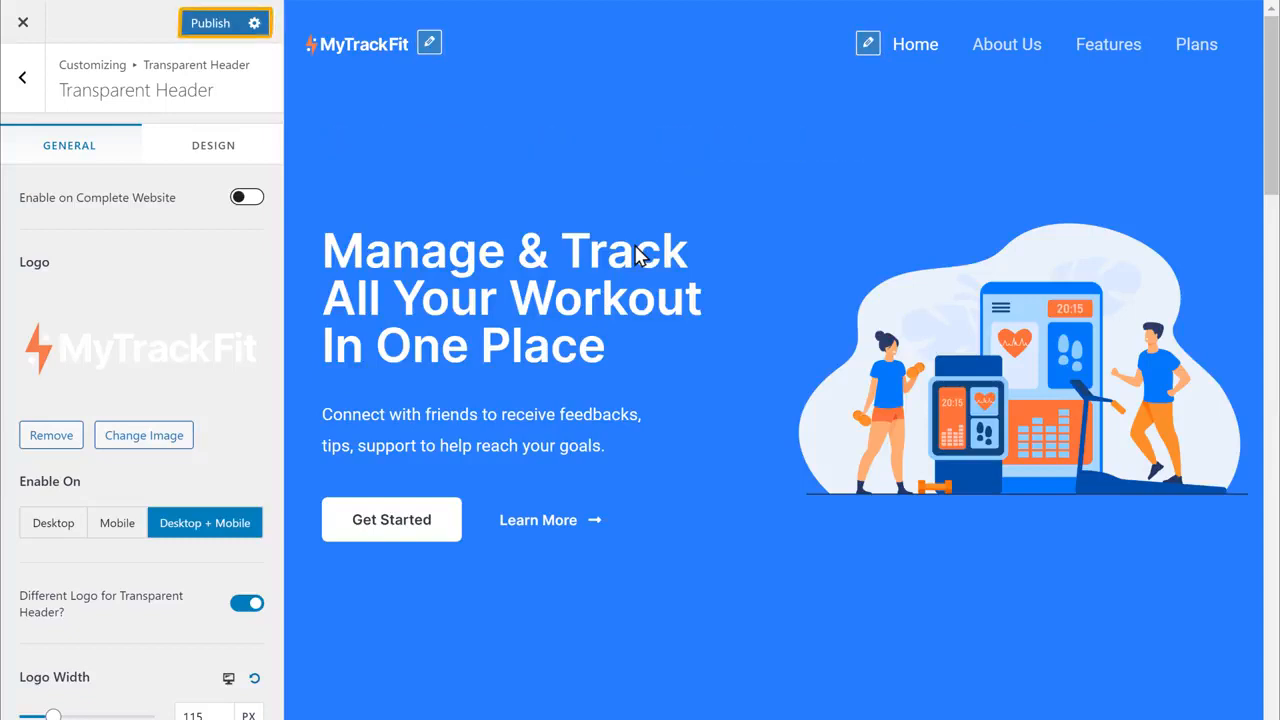
left_click(212, 30)
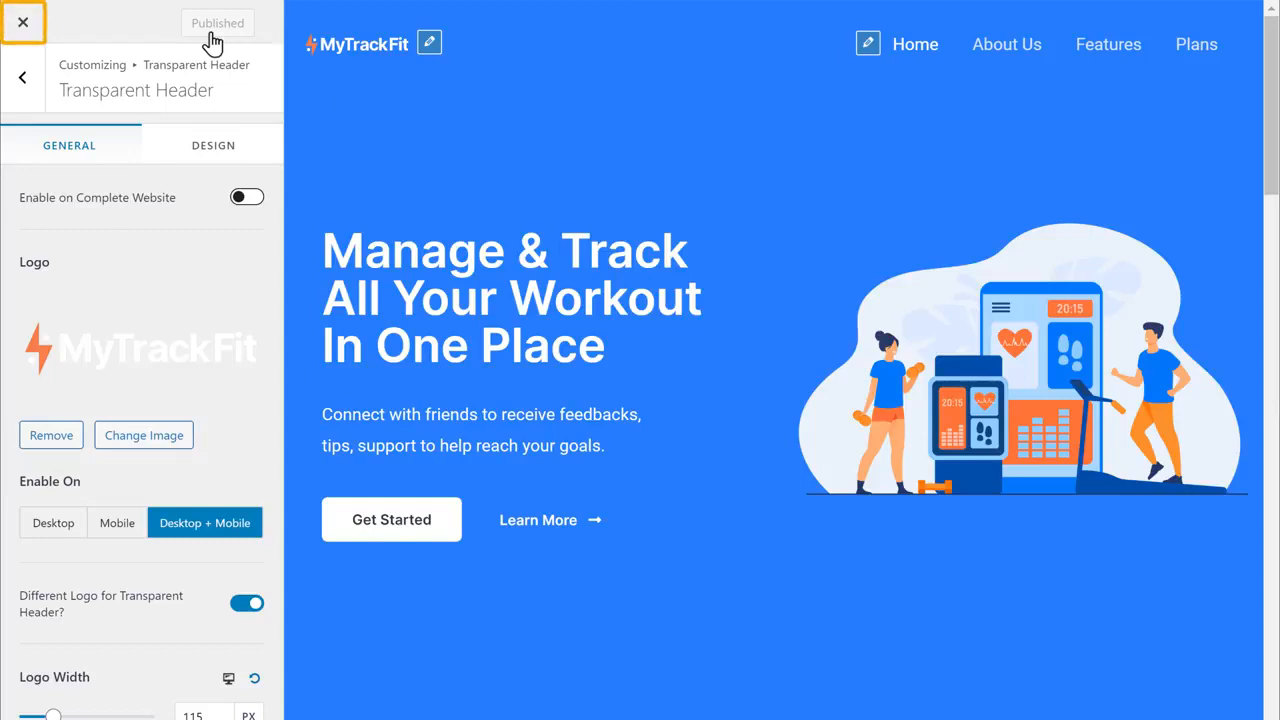
left_click(24, 40)
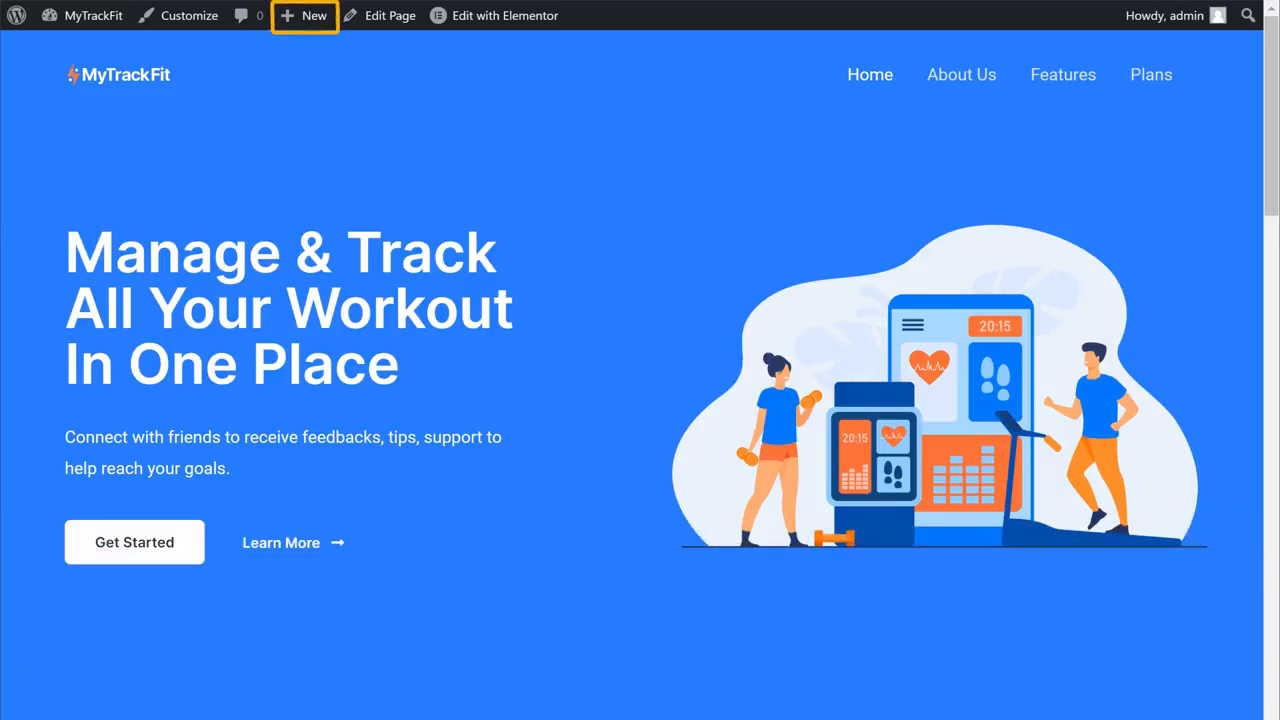
Add a new page named 'Our Services' and launch Elementor on it
mouse_move(315, 32)
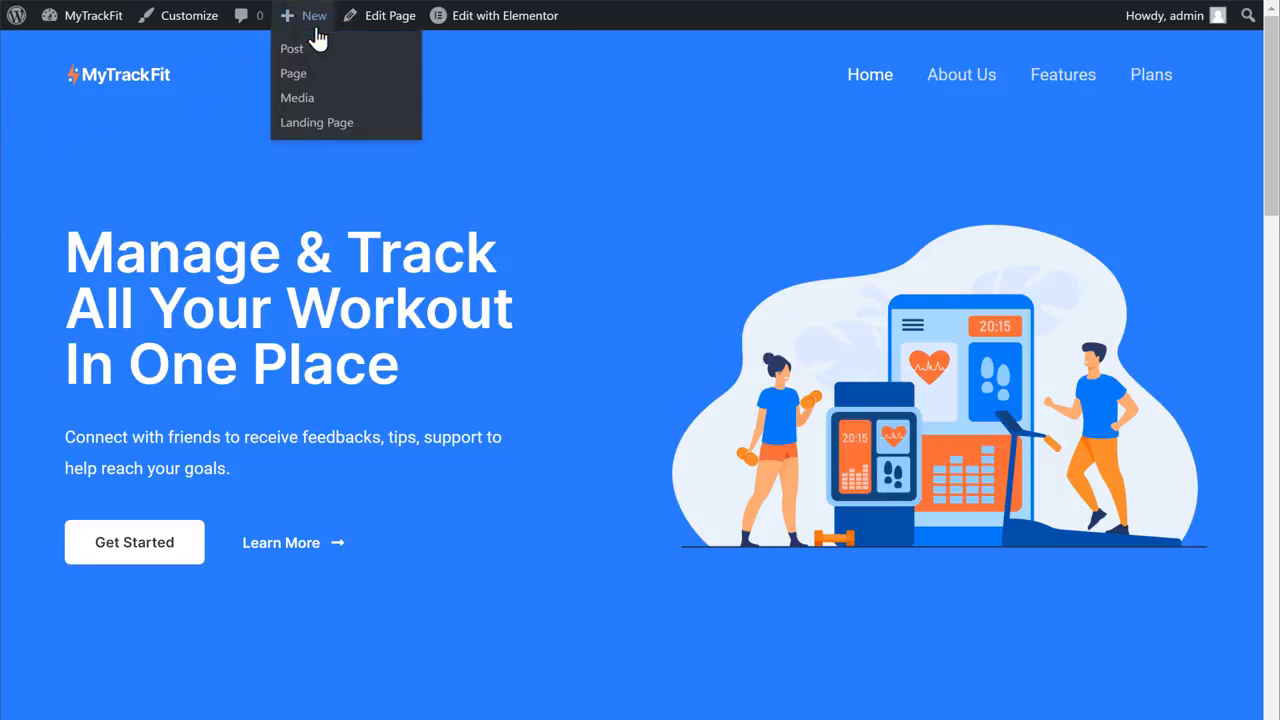
left_click(290, 78)
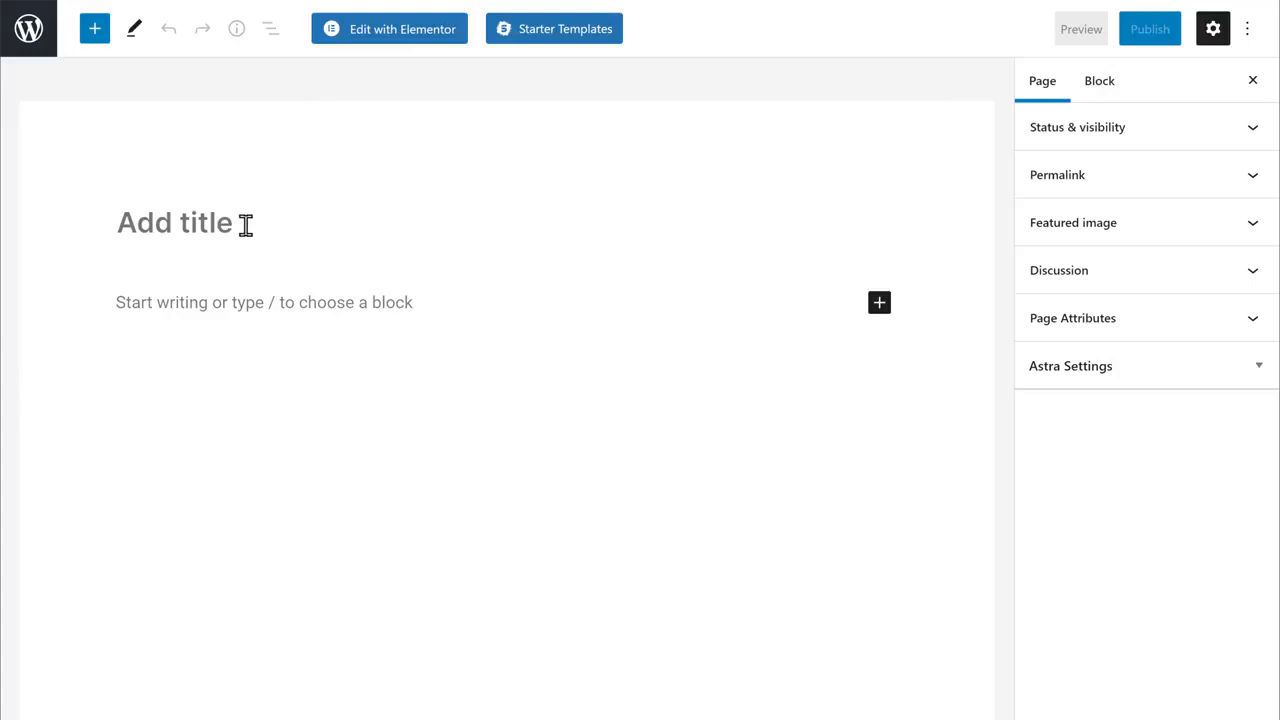
type("Our Services")
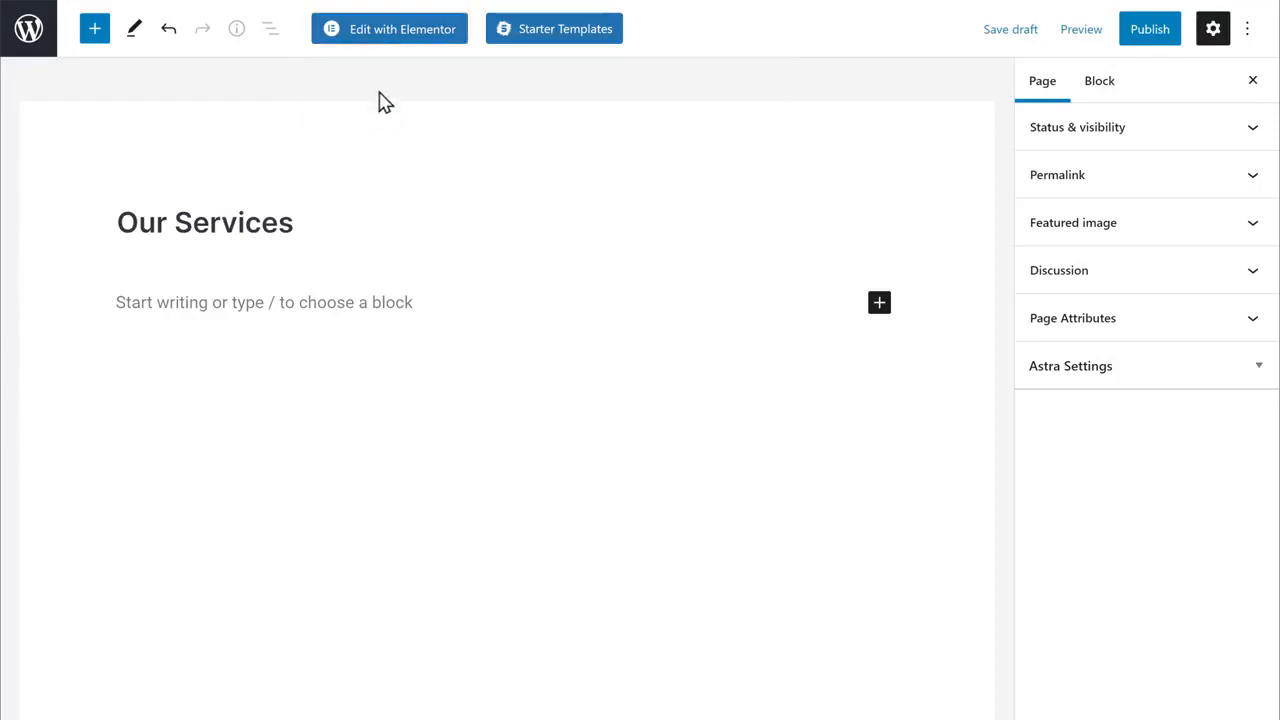
left_click(387, 38)
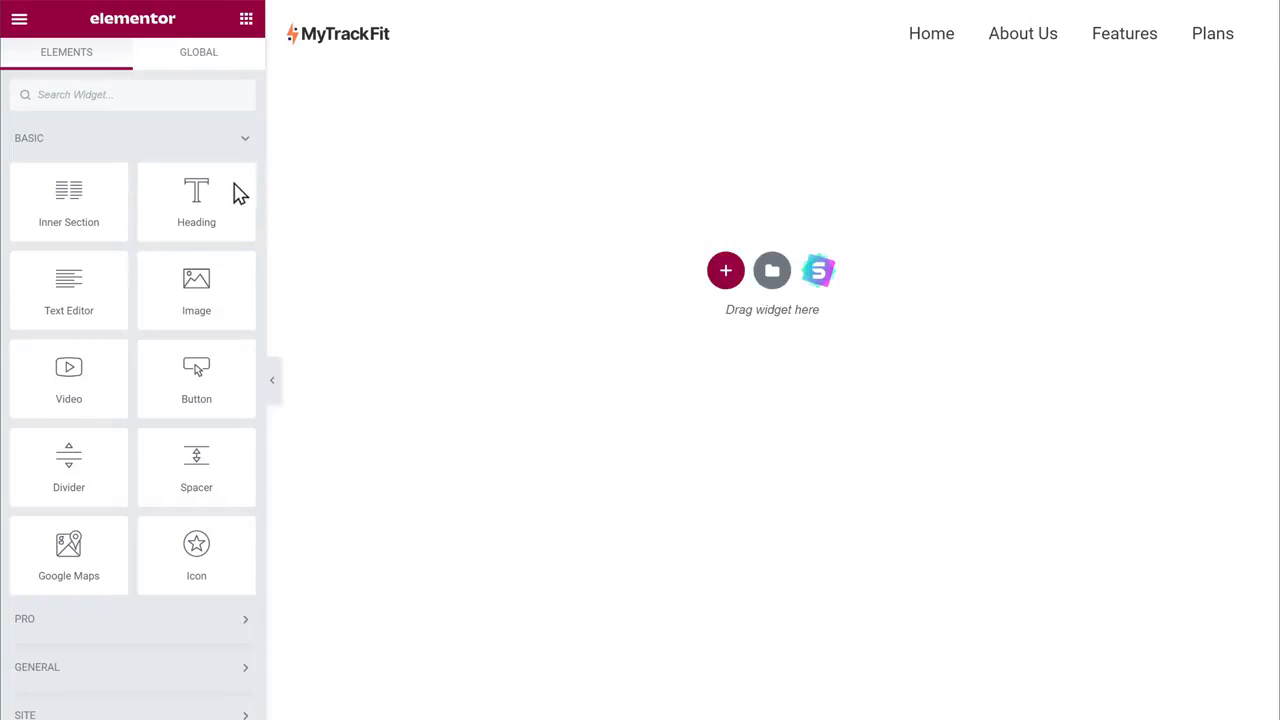
left_click_drag(286, 181, 768, 98)
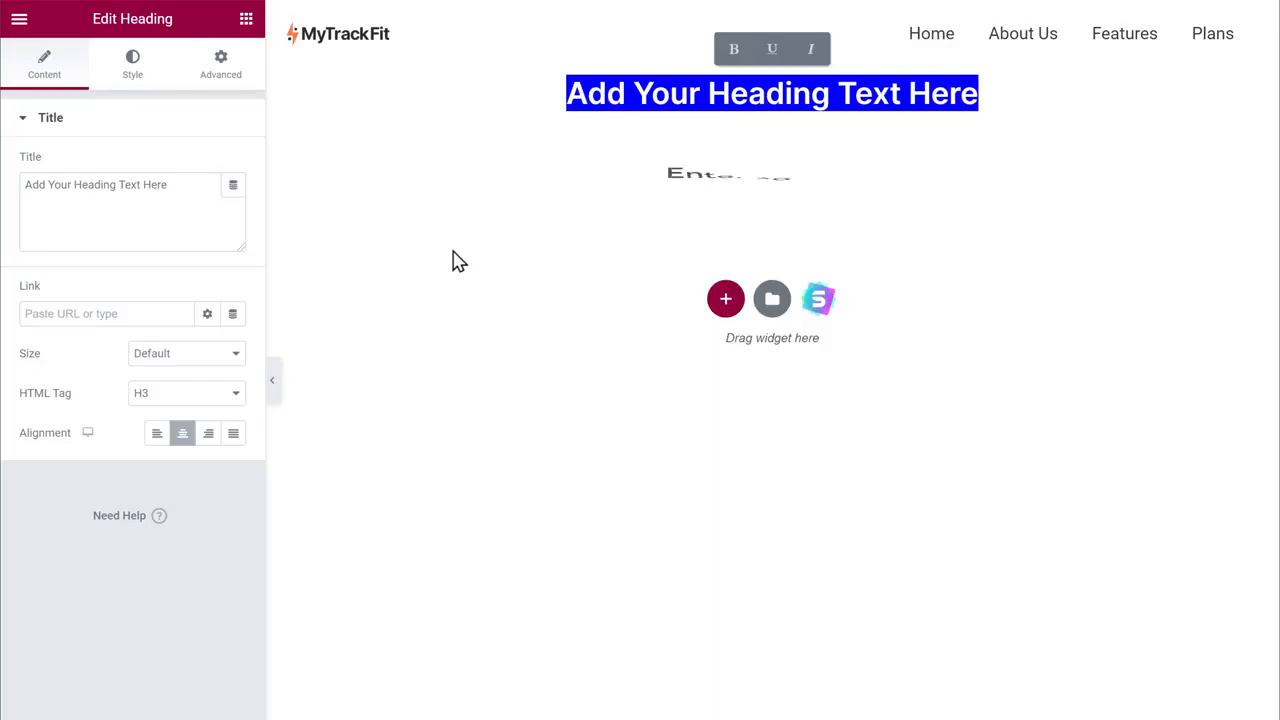
type("Our Services")
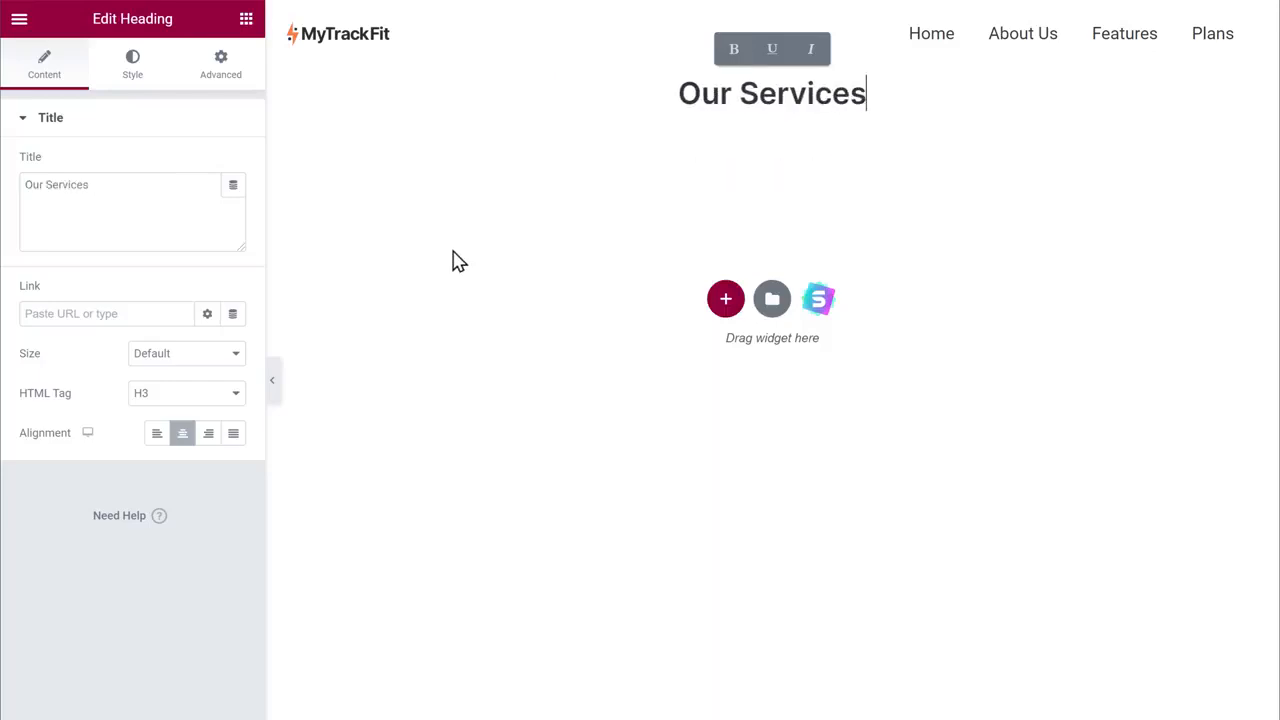
left_click(453, 251)
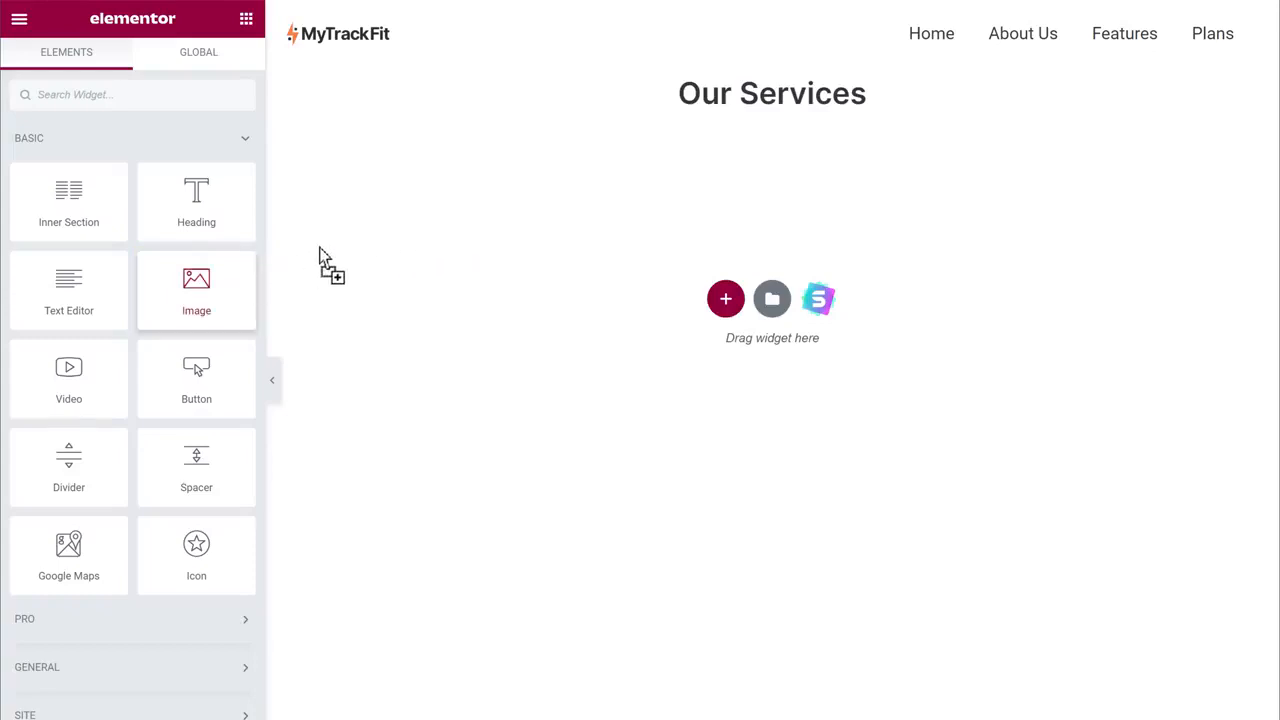
left_click_drag(323, 258, 773, 112)
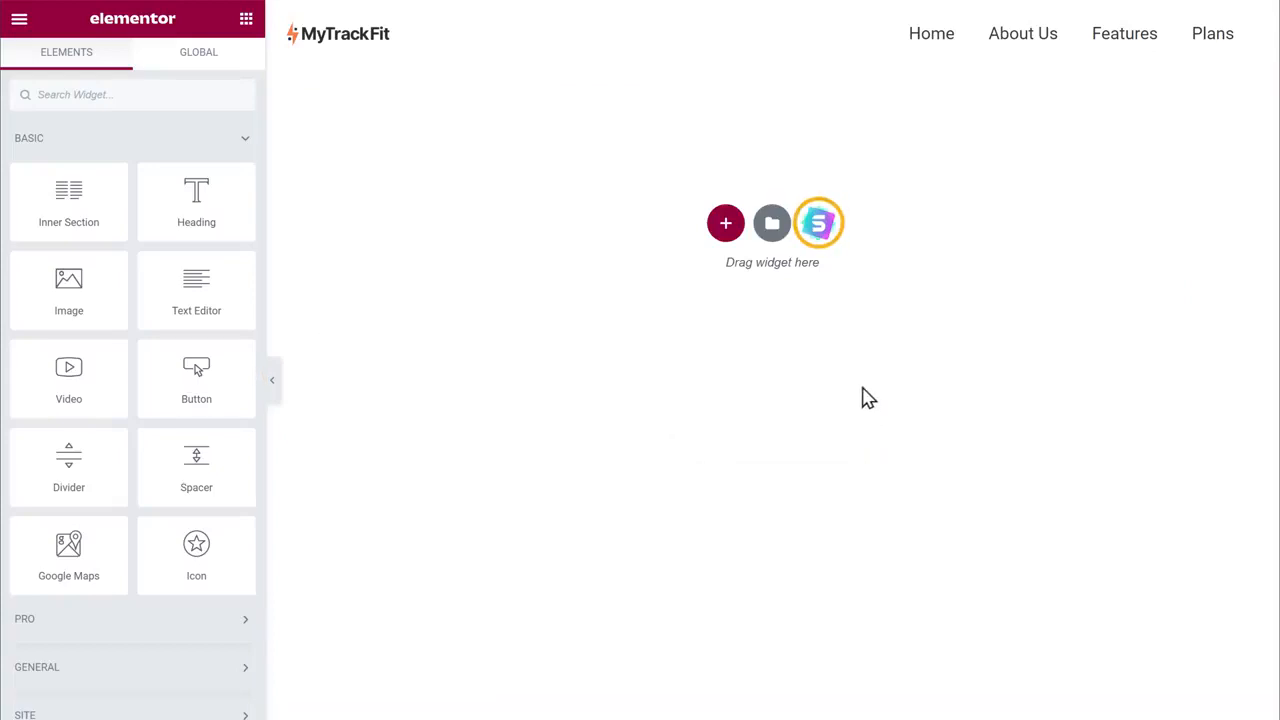
Import the dark Our Services block with three service cards from the Starter Templates blocks library
left_click(818, 237)
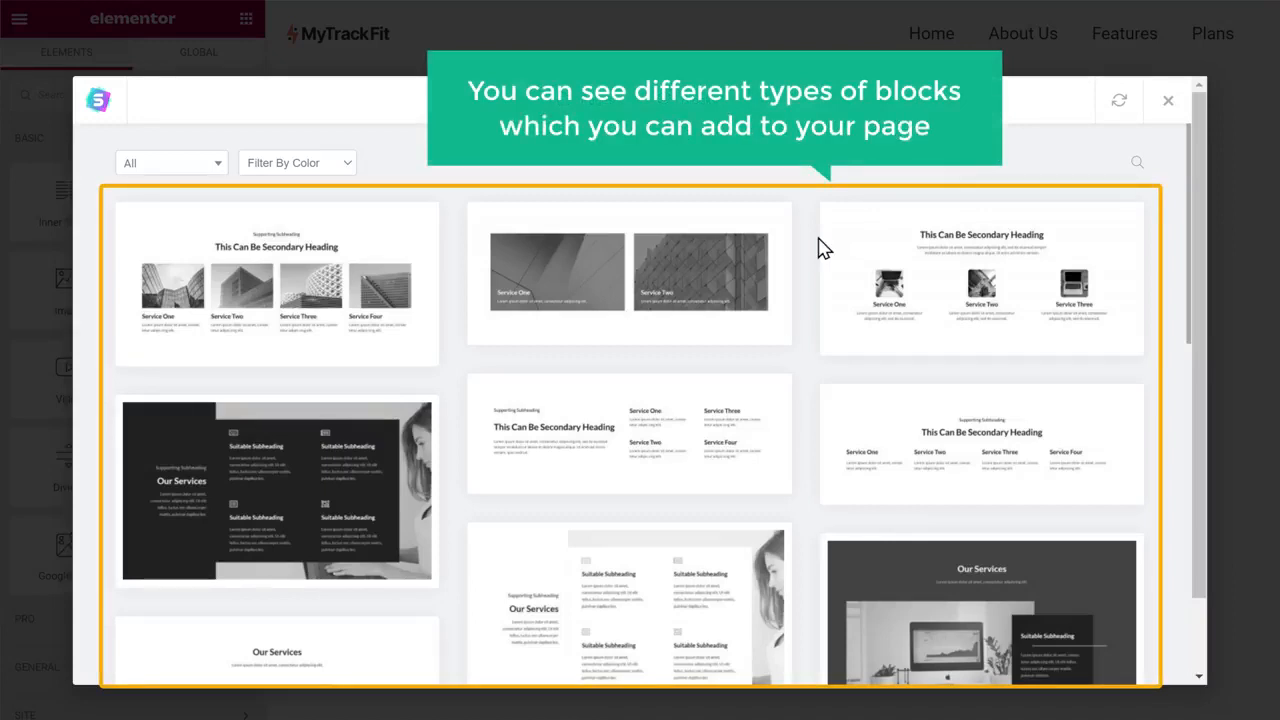
scroll(820, 248, "down", 6)
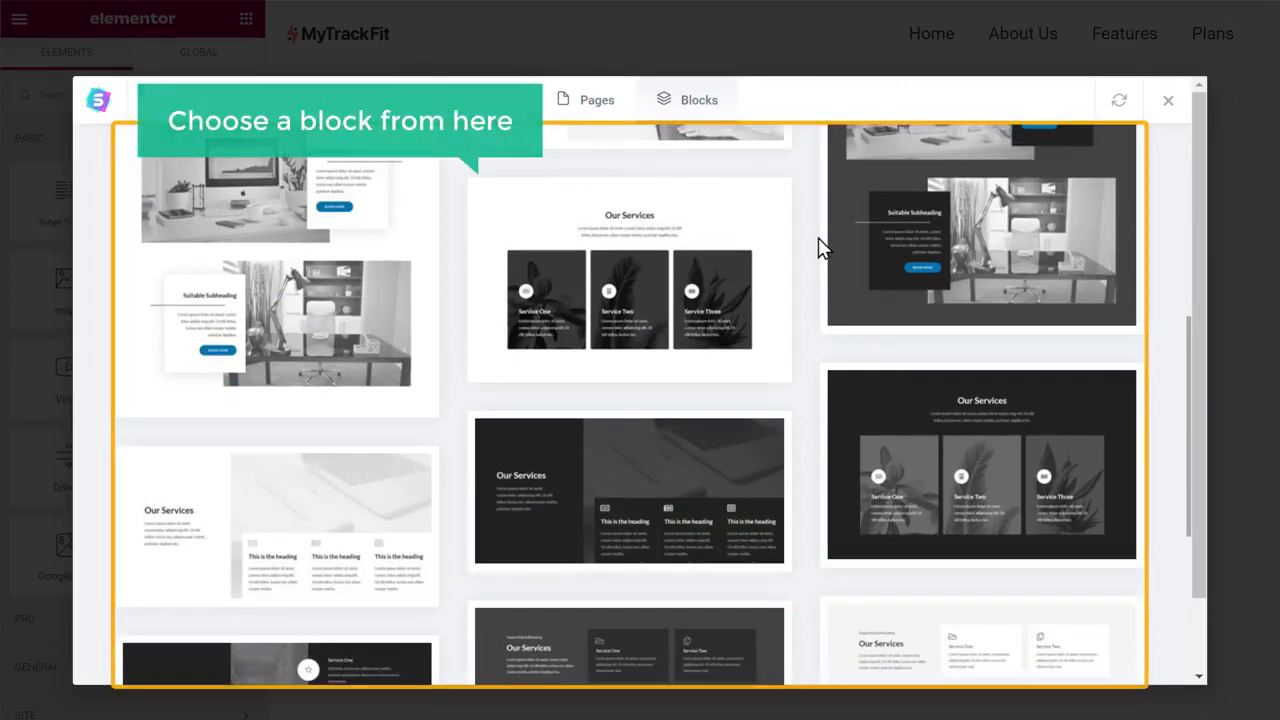
left_click(628, 310)
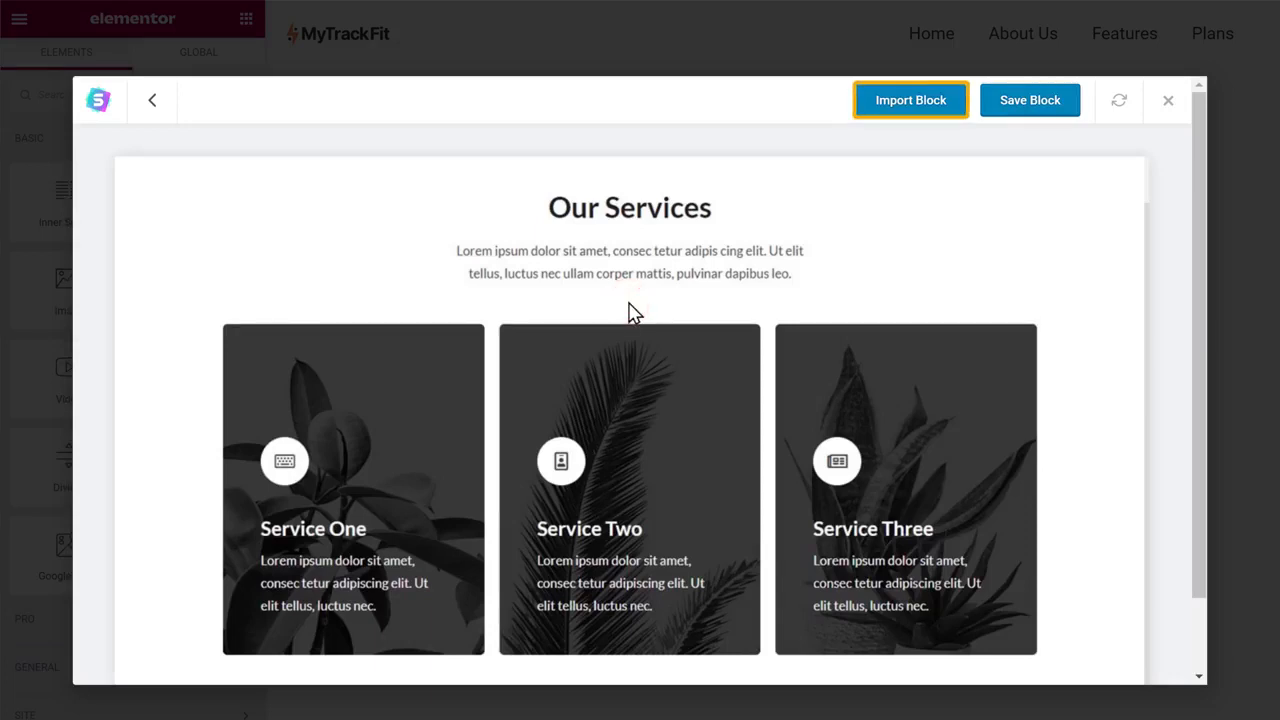
left_click(905, 118)
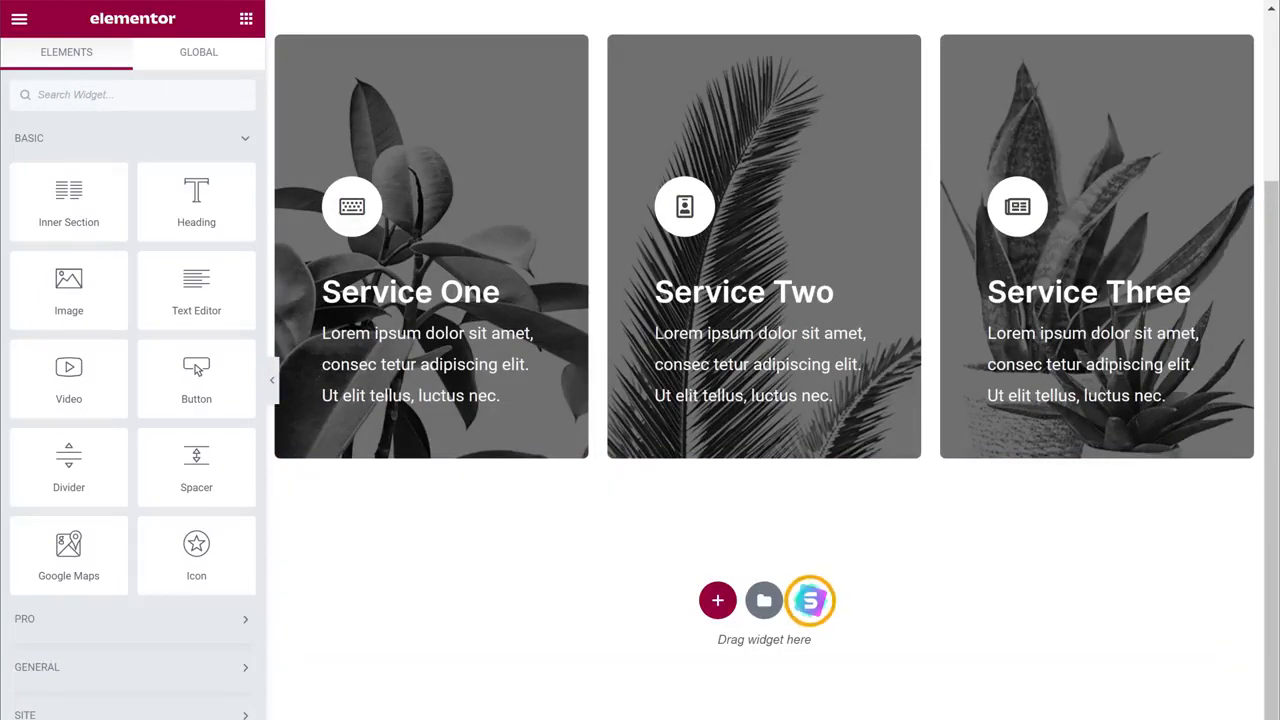
left_click(810, 603)
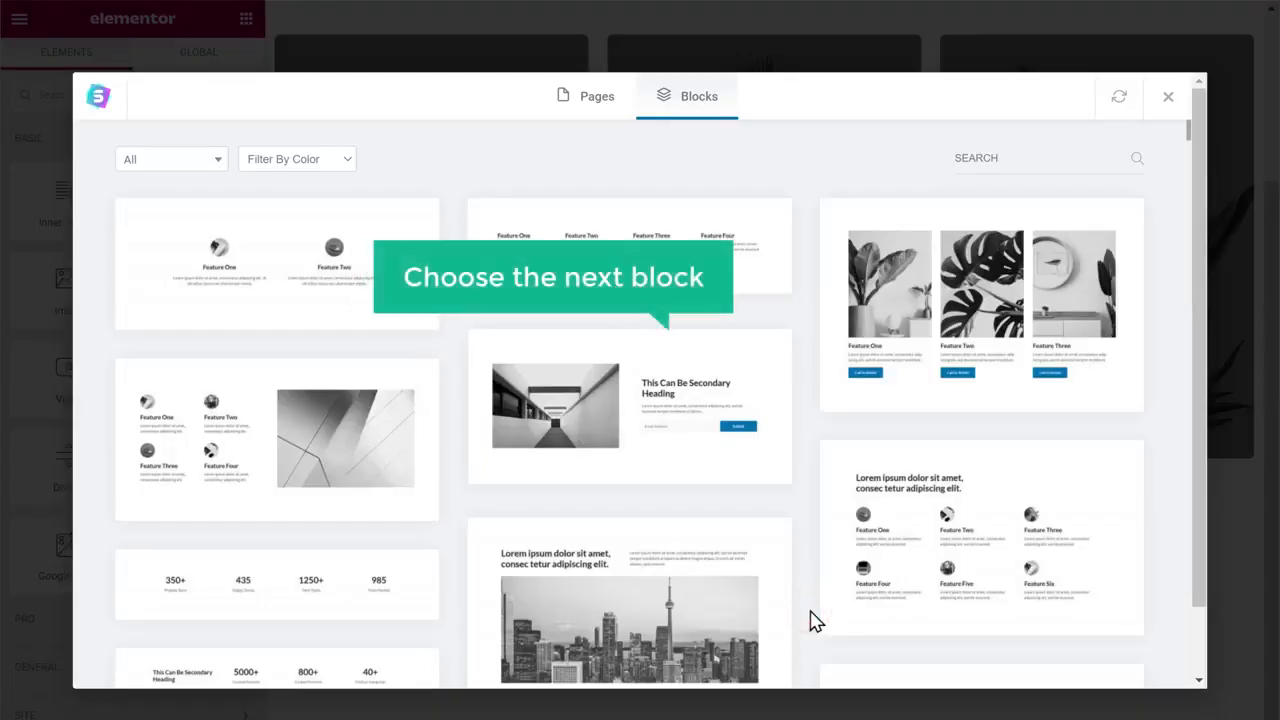
Import the photo block with 'This Can Be Secondary Heading', email field and Subscribe button below the services
left_click(610, 432)
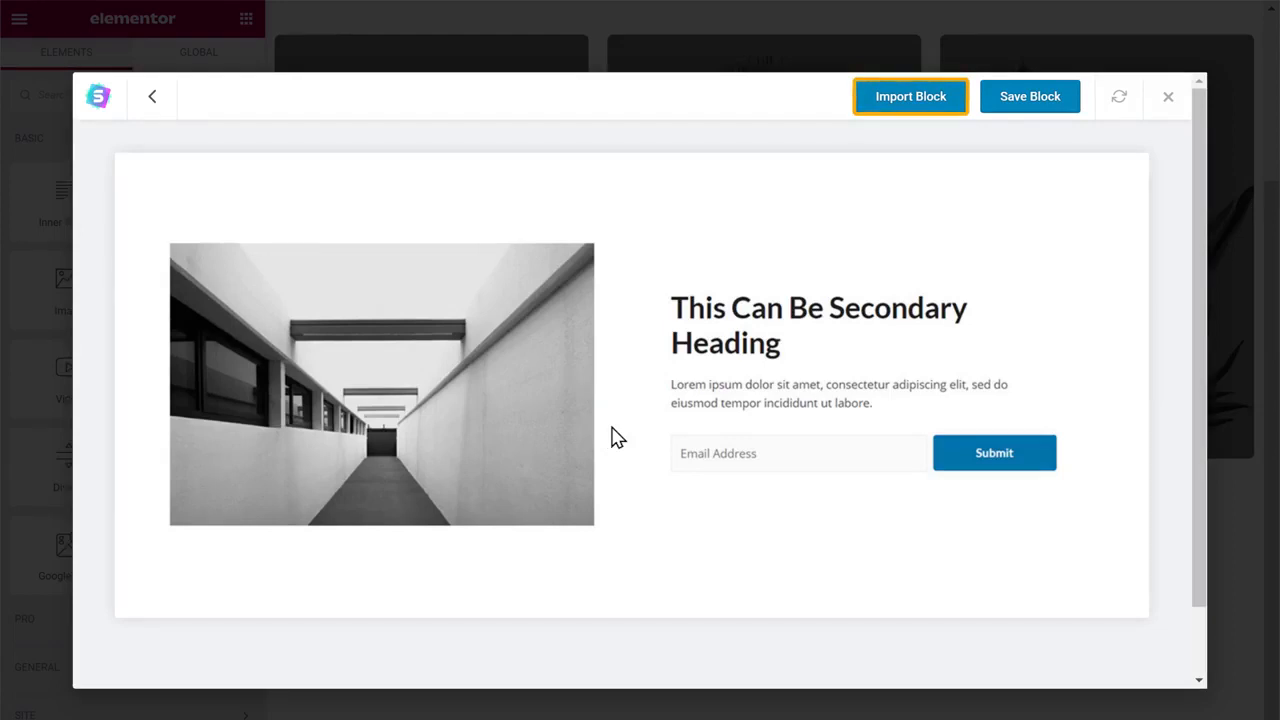
left_click(899, 112)
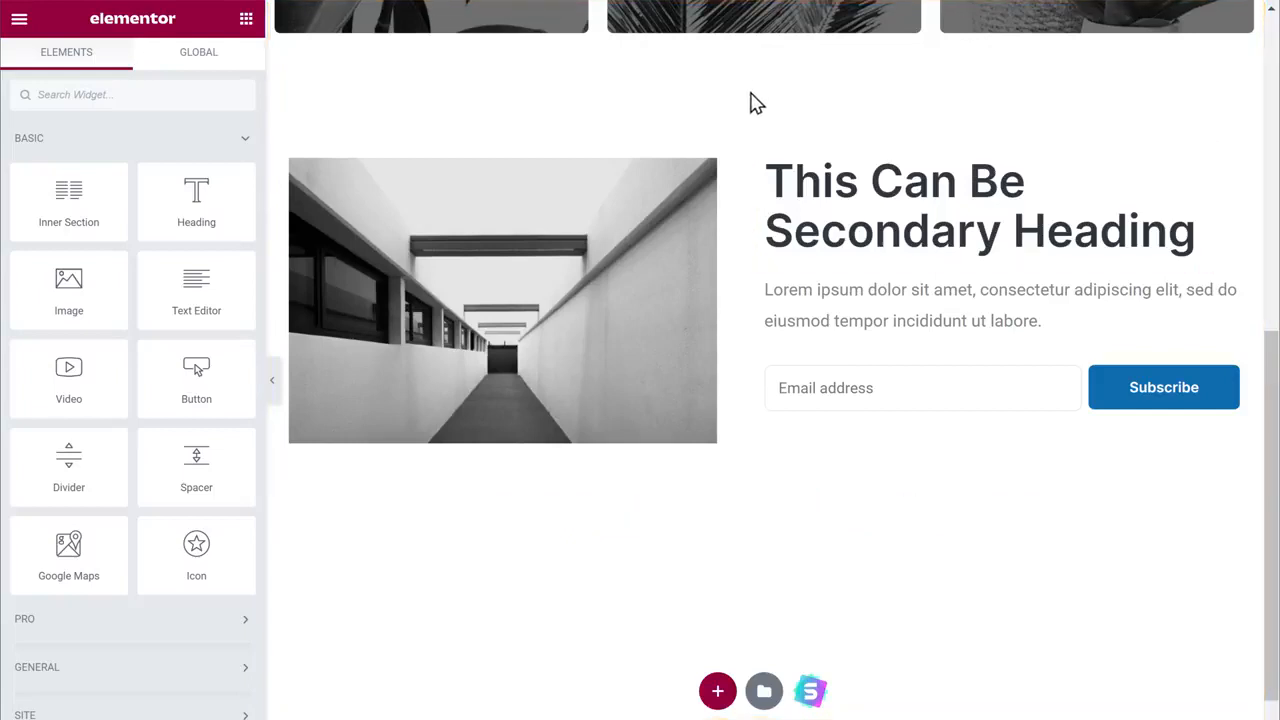
left_click(770, 185)
Retitle the heading 'Subscribe Now' and replace the corridor photo with an uploaded barbell weightlifting image
left_click_drag(766, 178, 1198, 233)
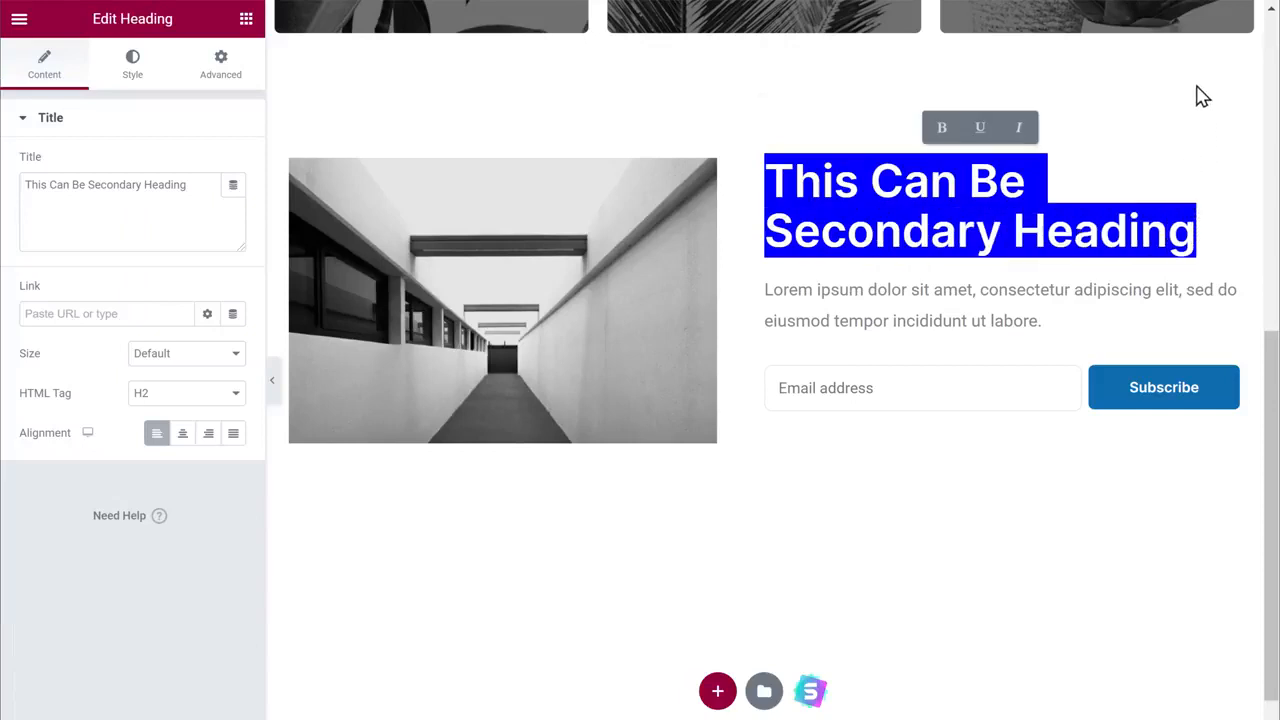
type("Subs")
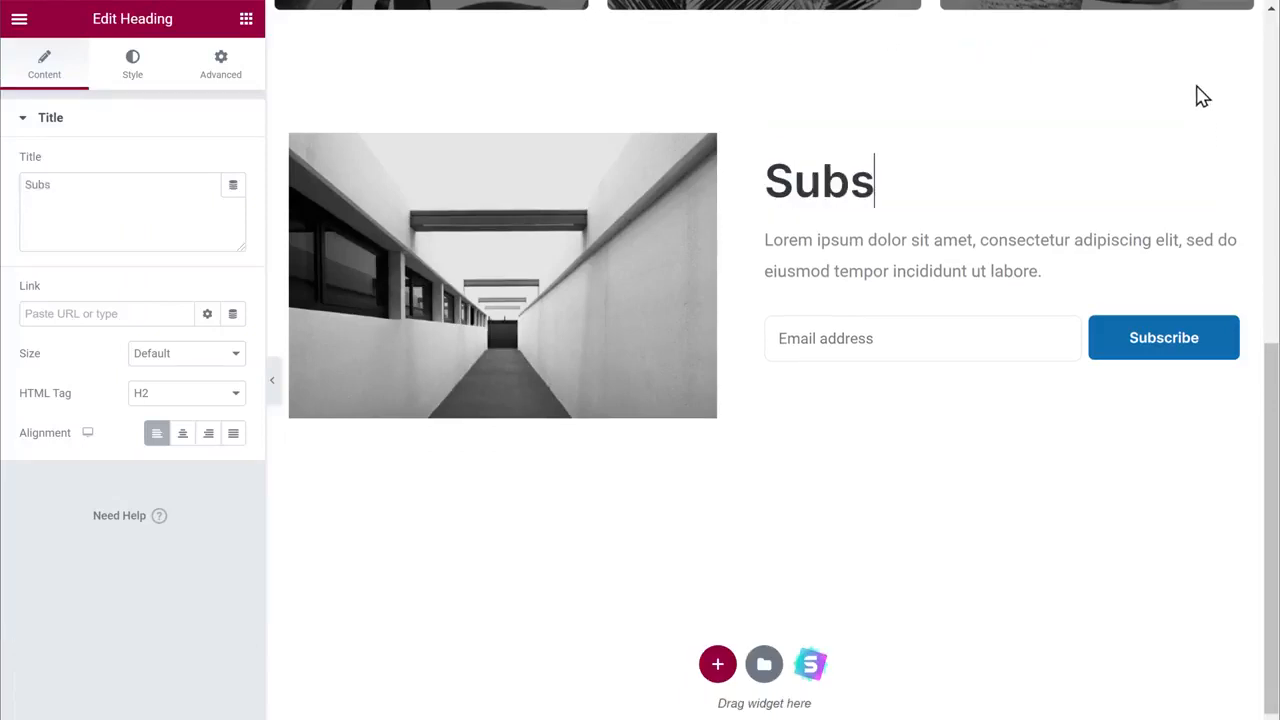
type("cribe Now")
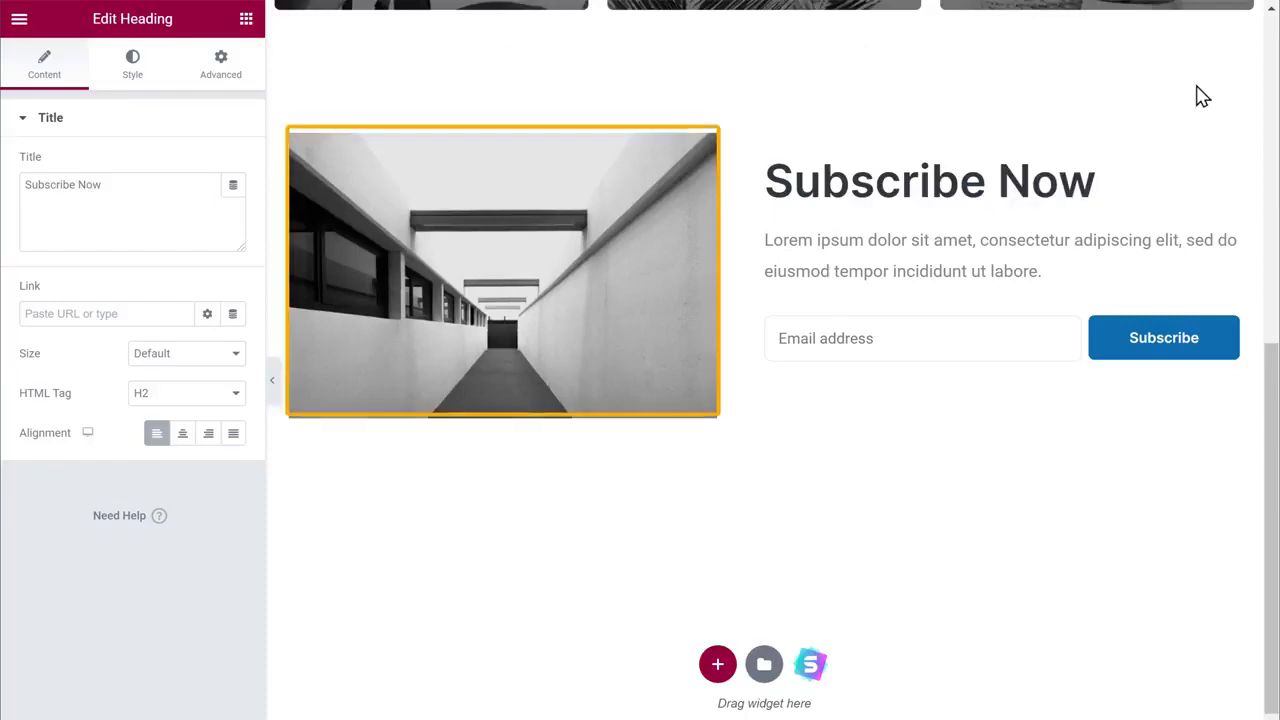
left_click(507, 257)
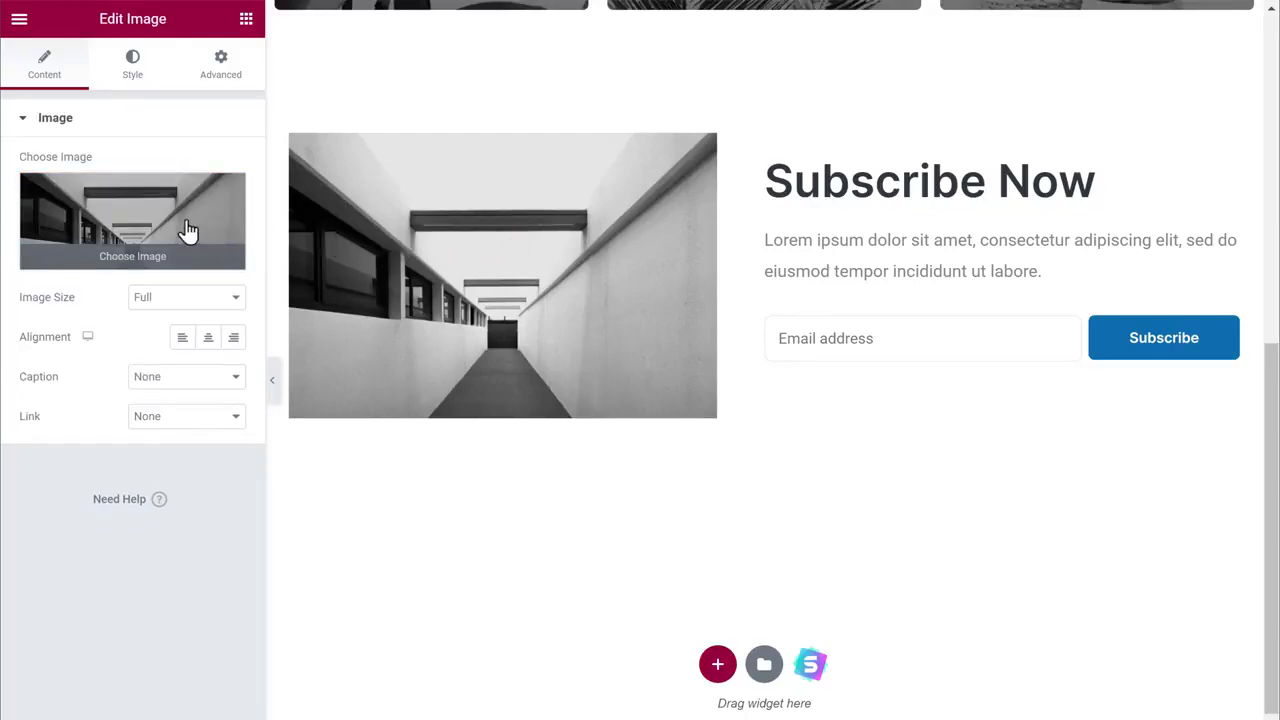
left_click(141, 220)
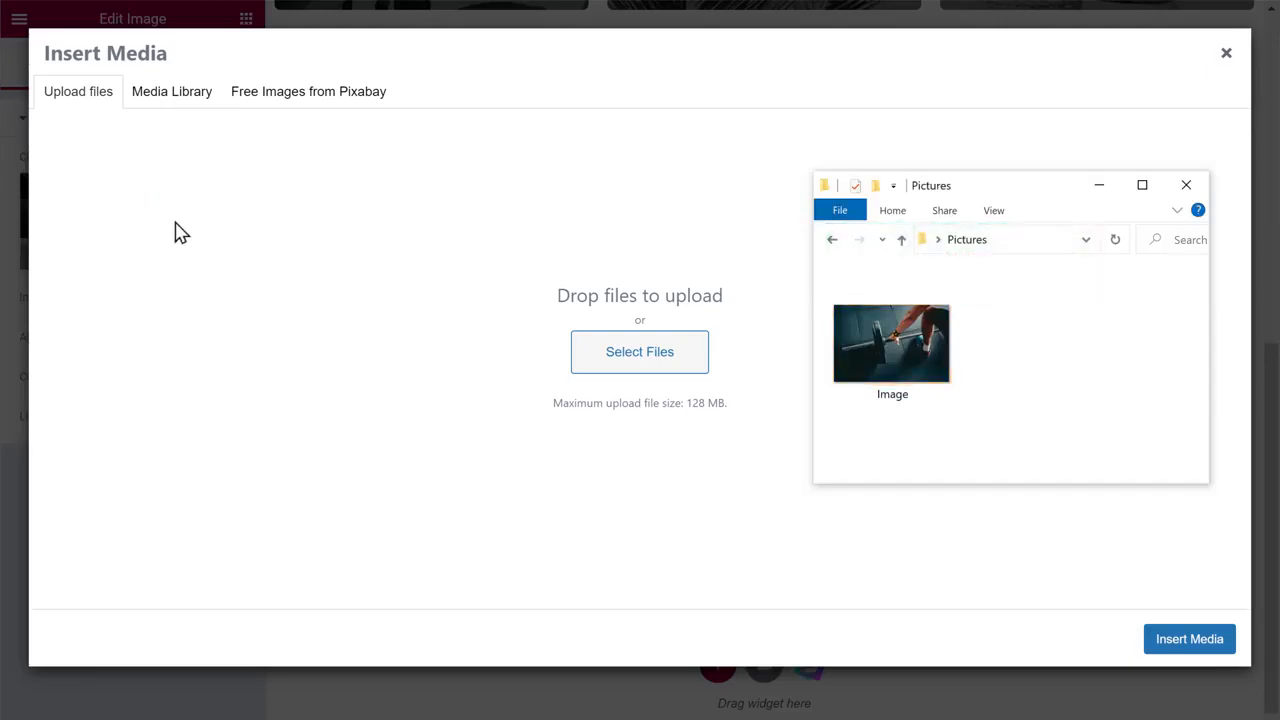
left_click_drag(892, 338, 640, 251)
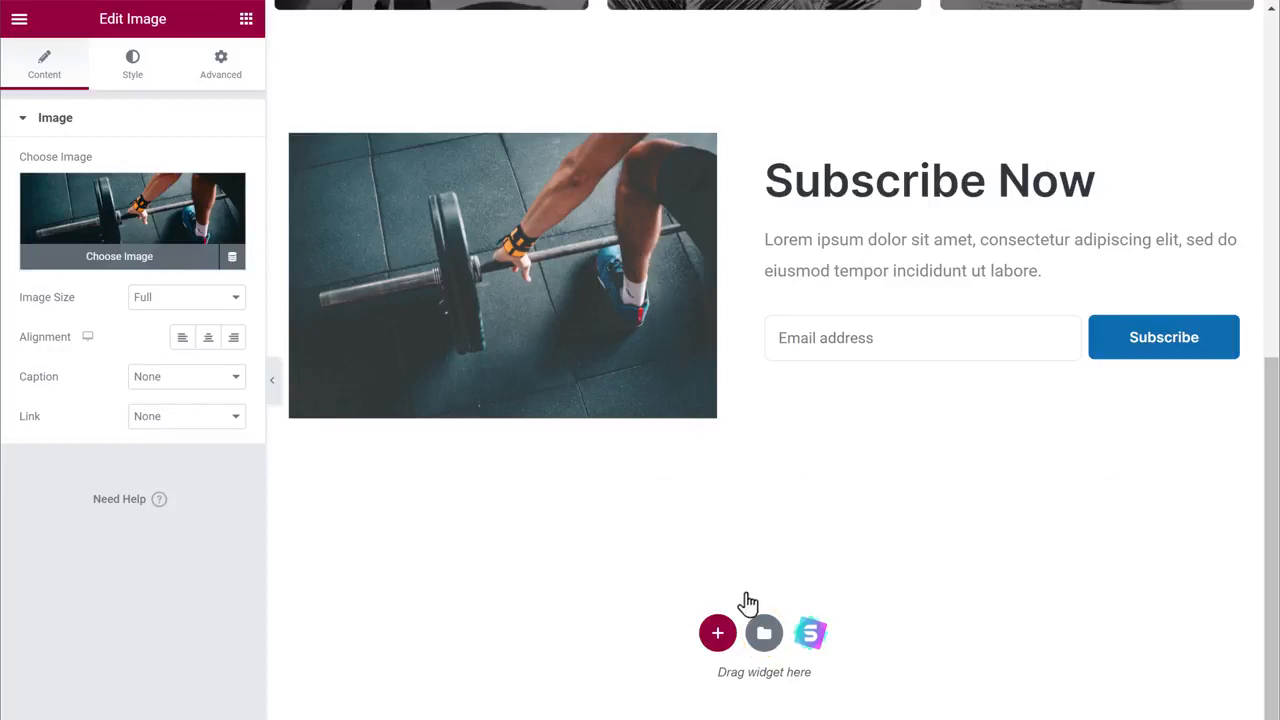
Browse the Elementor template library, close it without adding anything, and review the page
left_click(764, 640)
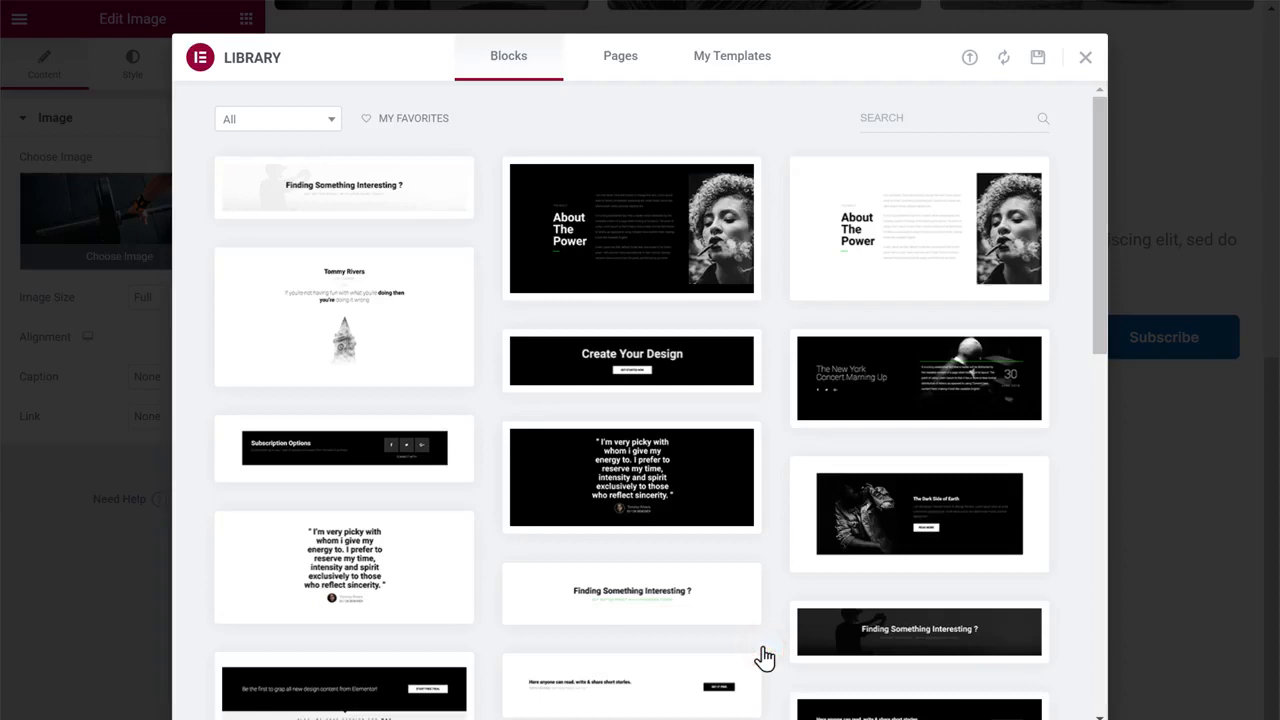
scroll(764, 657, "down", 6)
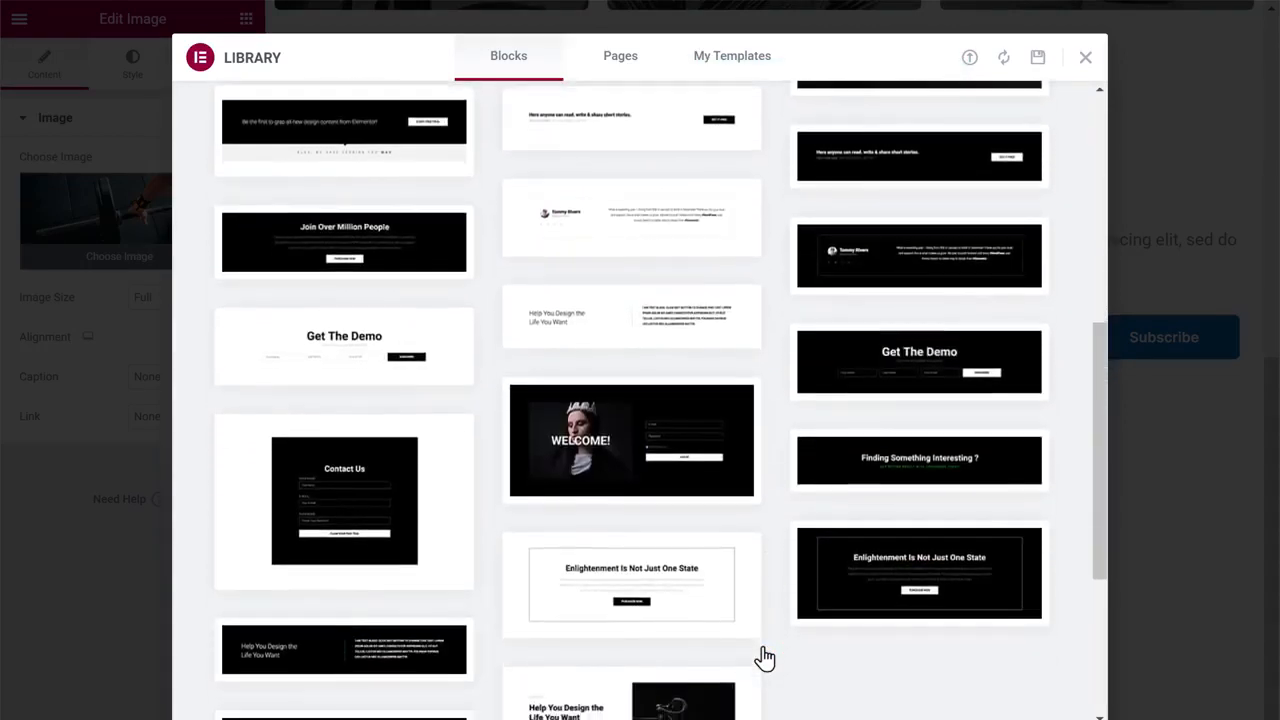
scroll(764, 657, "up", 4)
scroll(764, 657, "up", 2)
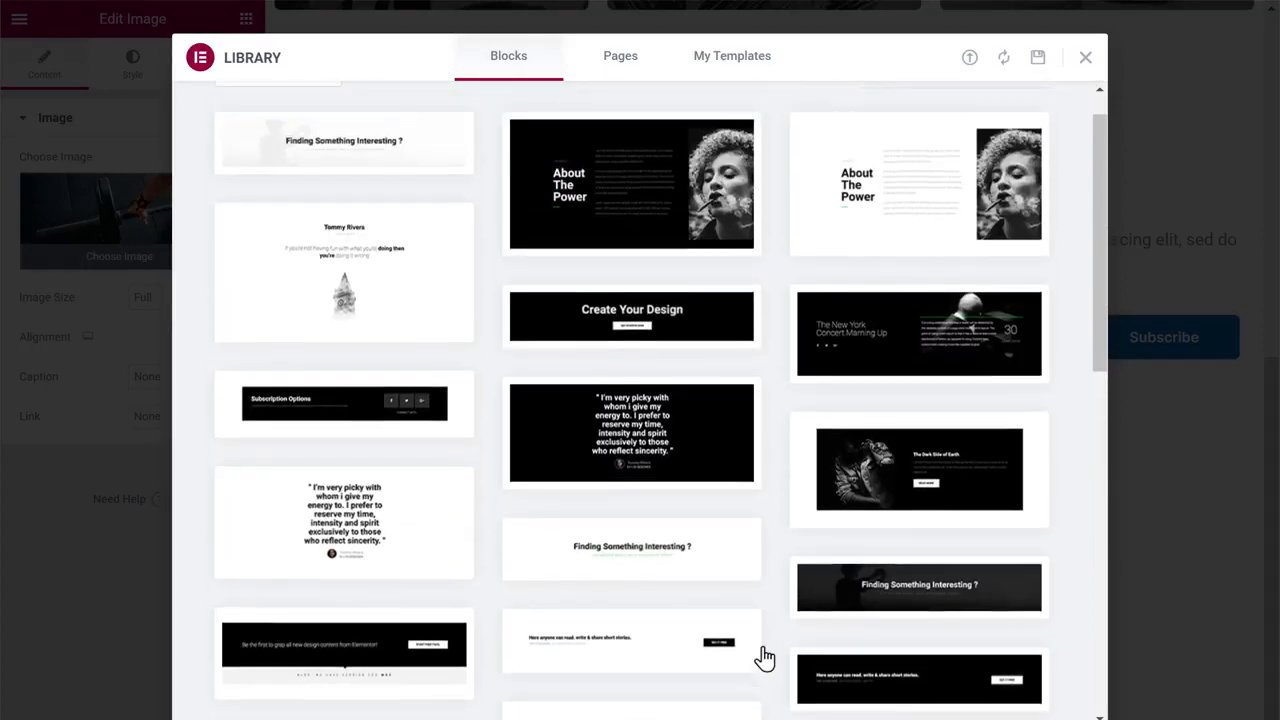
left_click(1086, 62)
scroll(1086, 72, "up", 7)
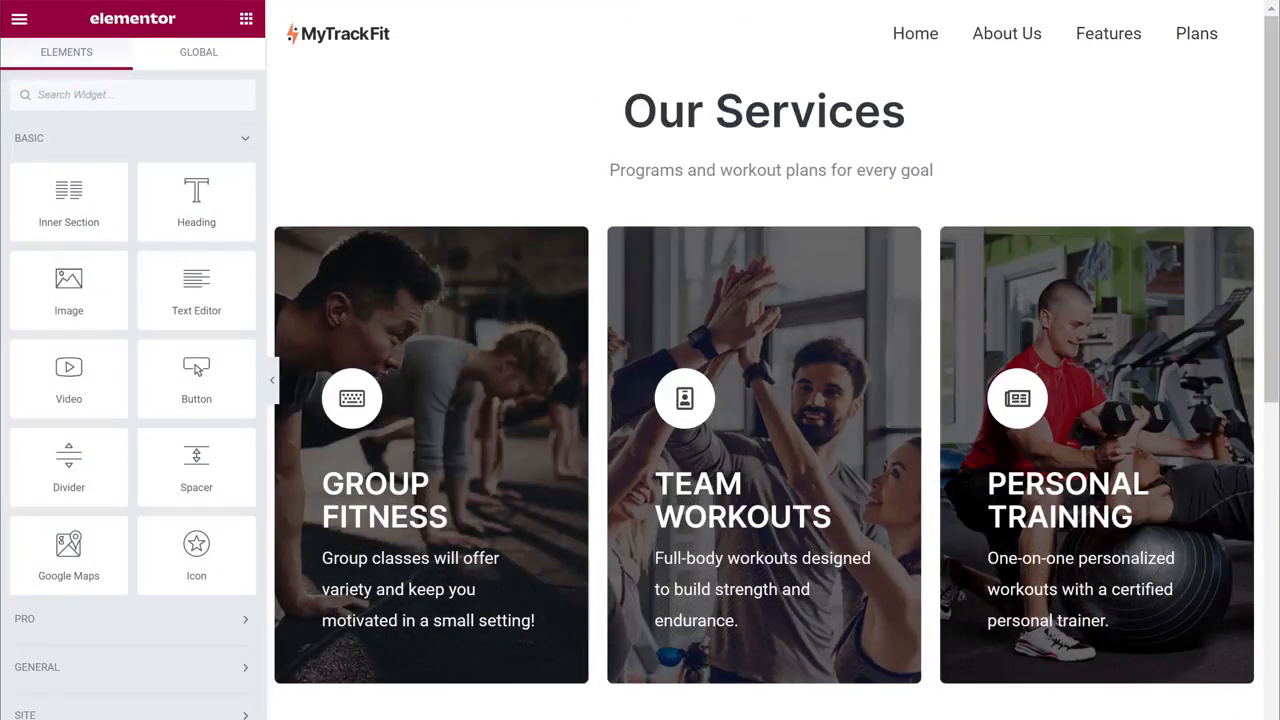
scroll(764, 400, "down", 7)
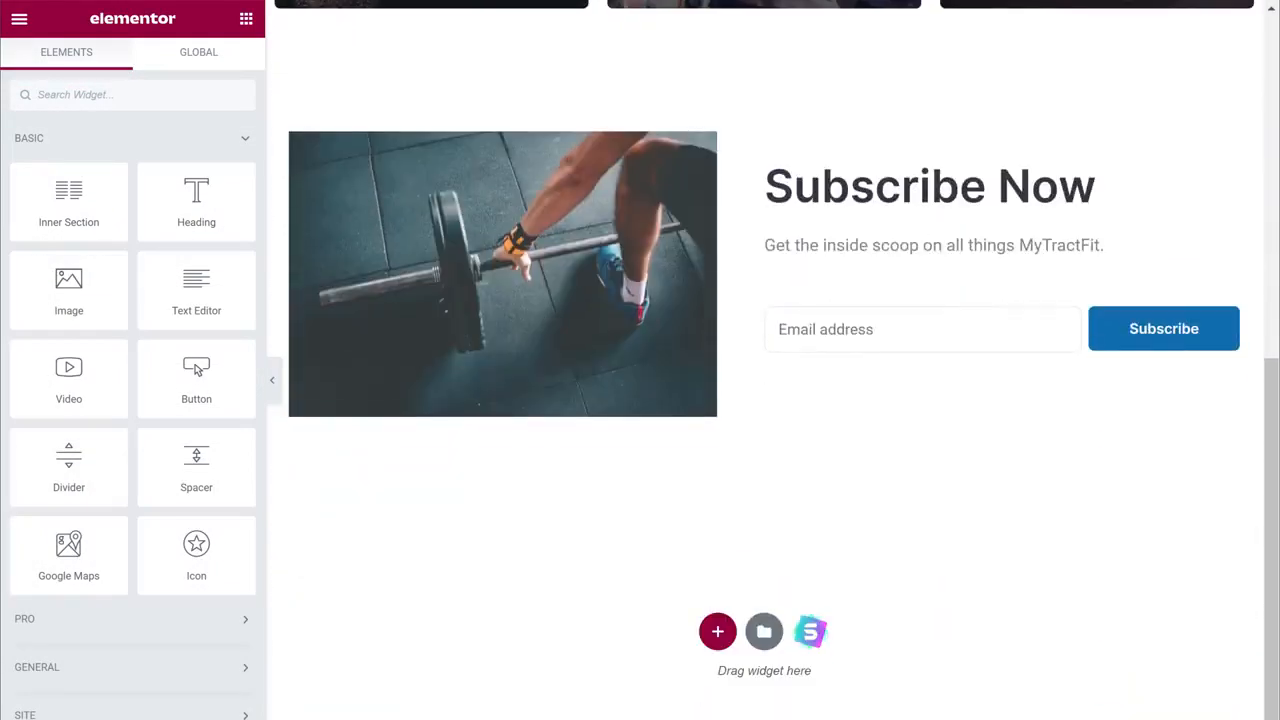
scroll(764, 400, "up", 7)
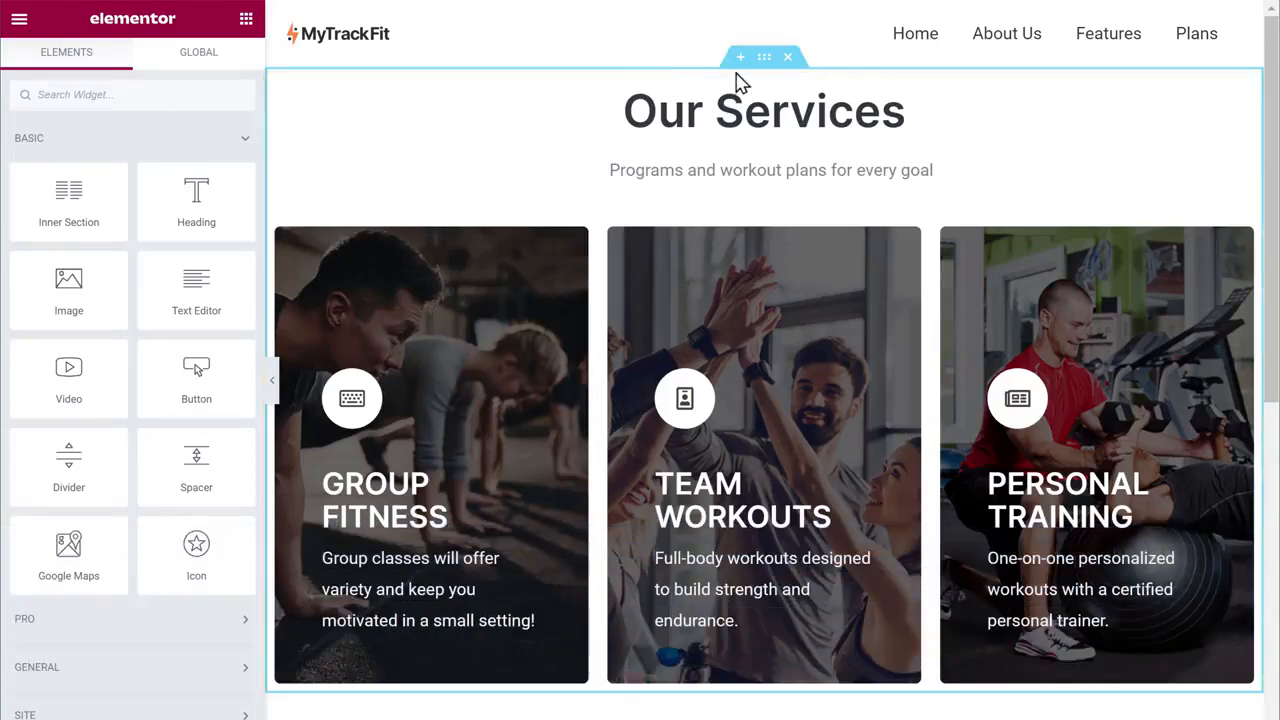
Delete the Our Services and Subscribe Now sections, then open the template library on the blank page
left_click(788, 58)
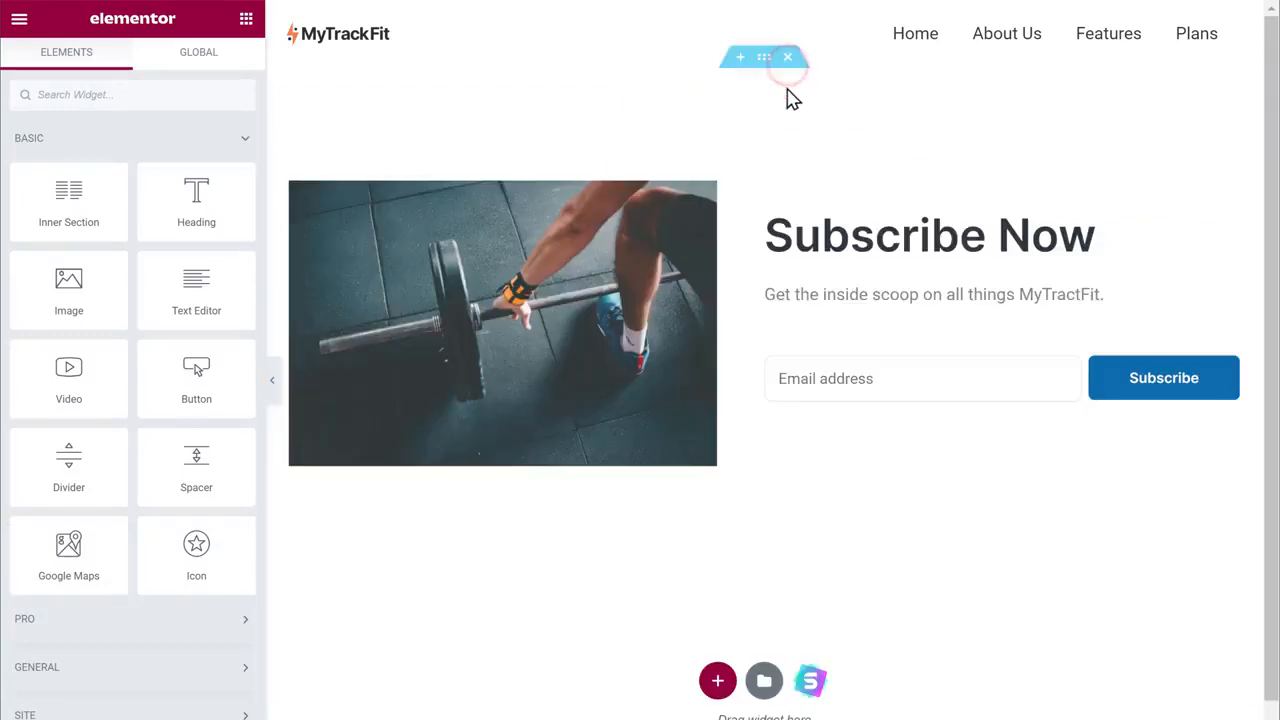
left_click(788, 58)
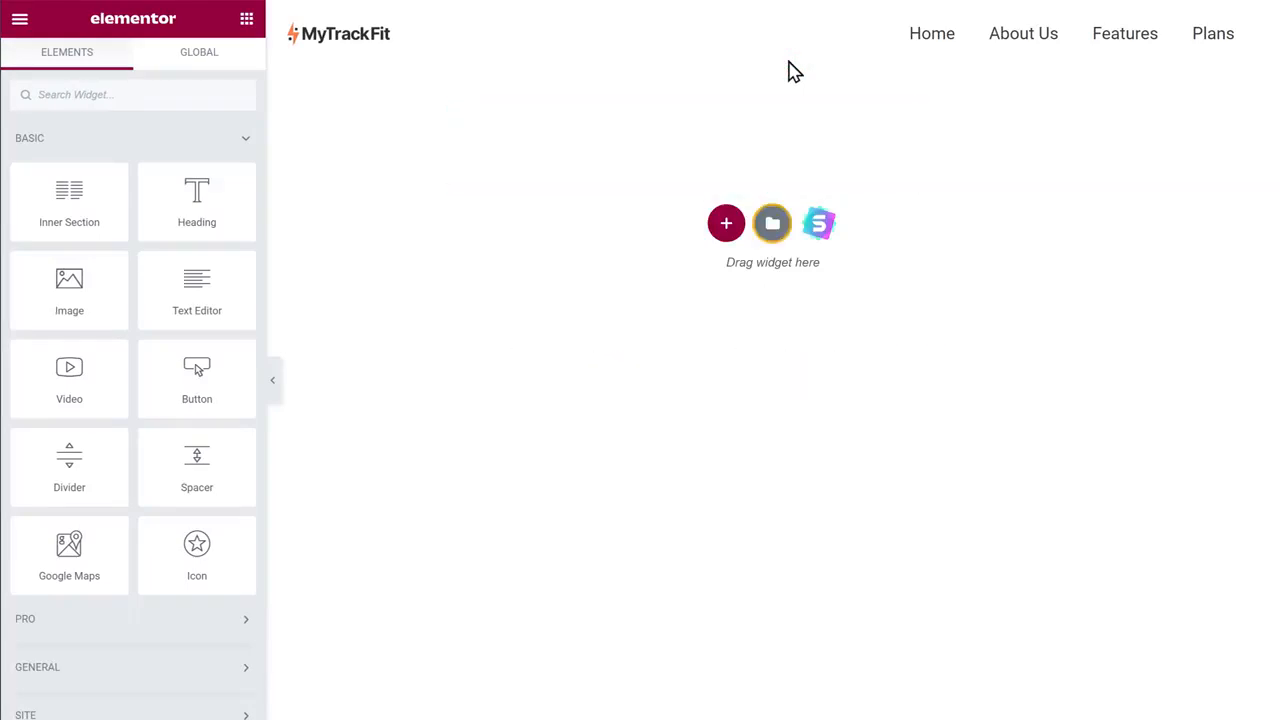
left_click(773, 232)
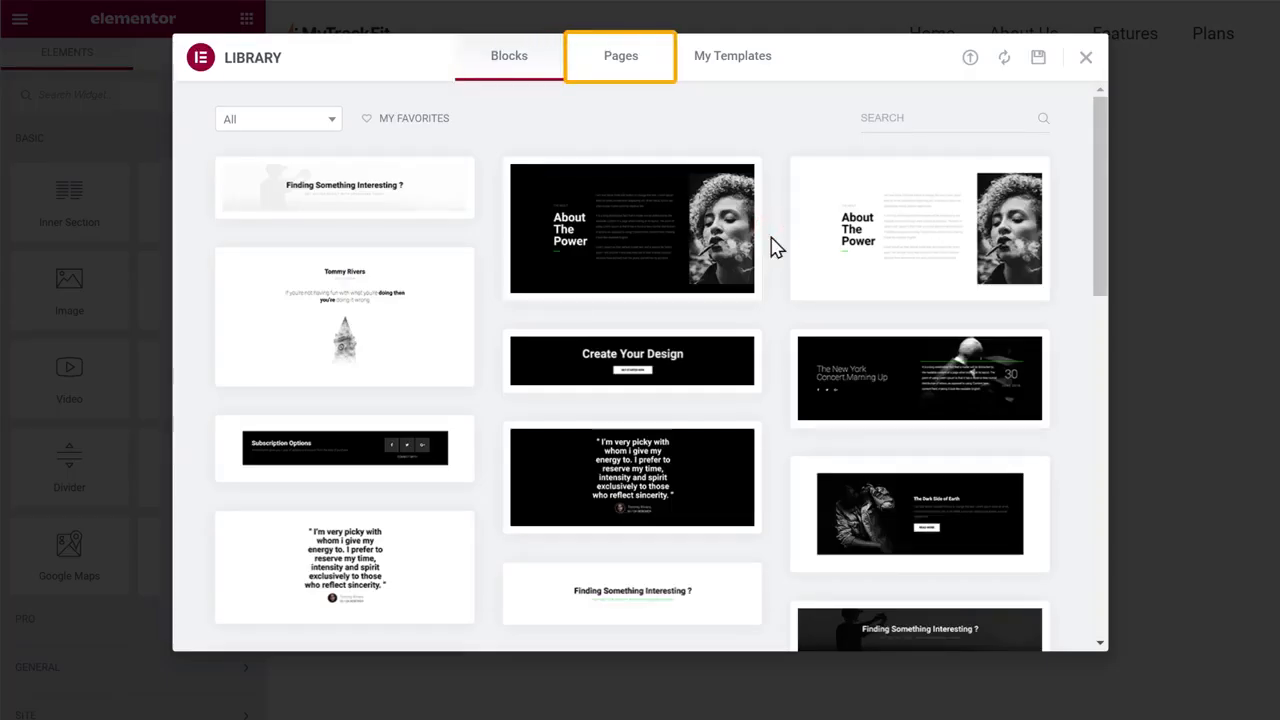
Insert the Homepage – App full-page template from the Pages tab and scroll through the result
left_click(620, 62)
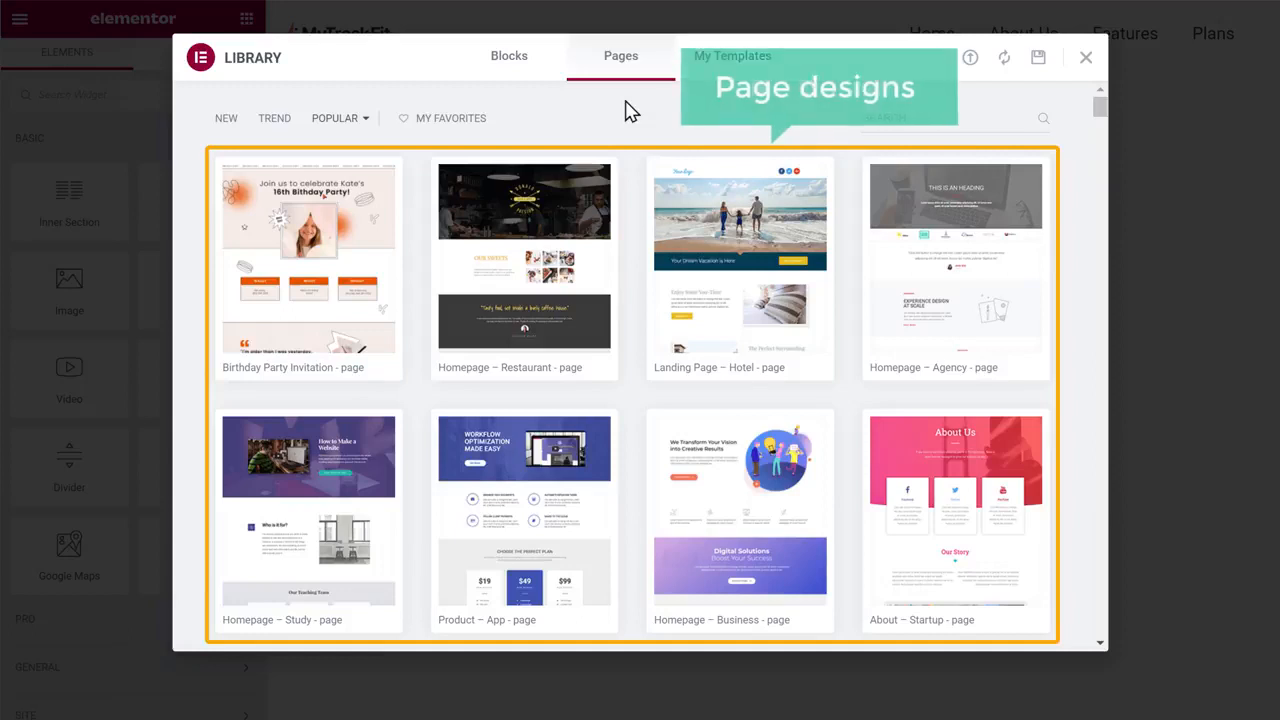
scroll(630, 110, "down", 6)
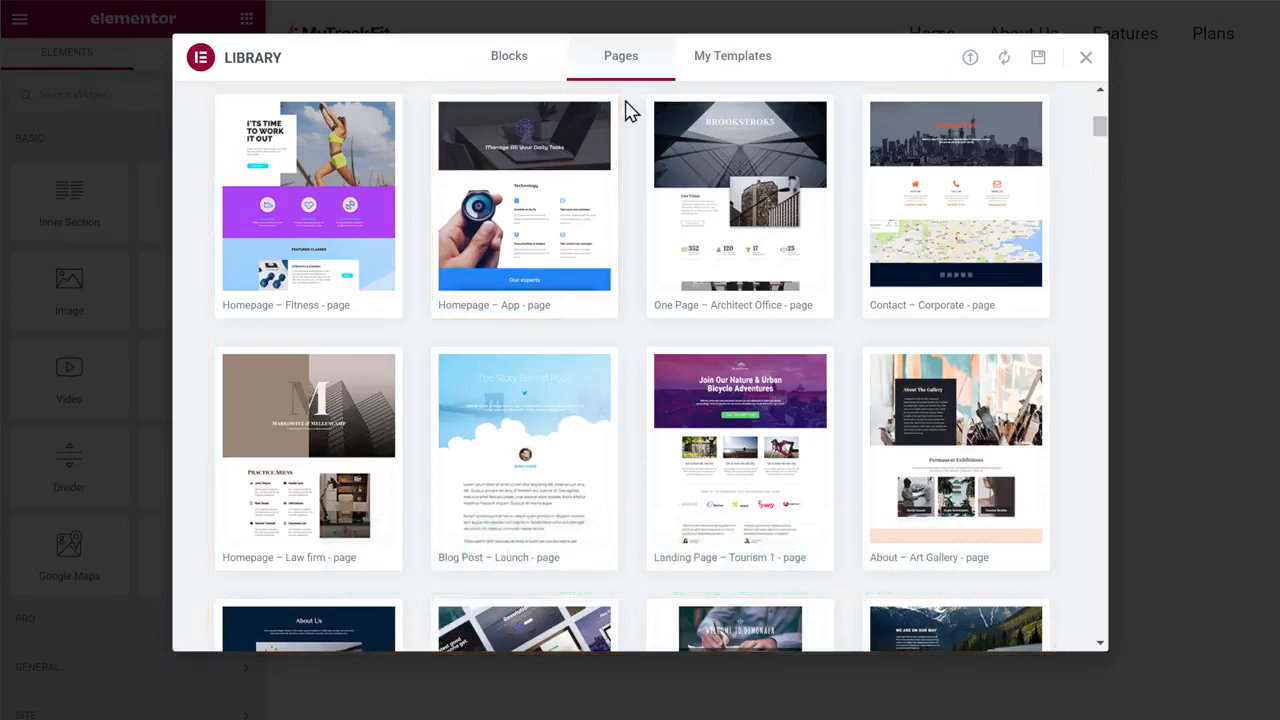
mouse_move(591, 134)
left_click(531, 194)
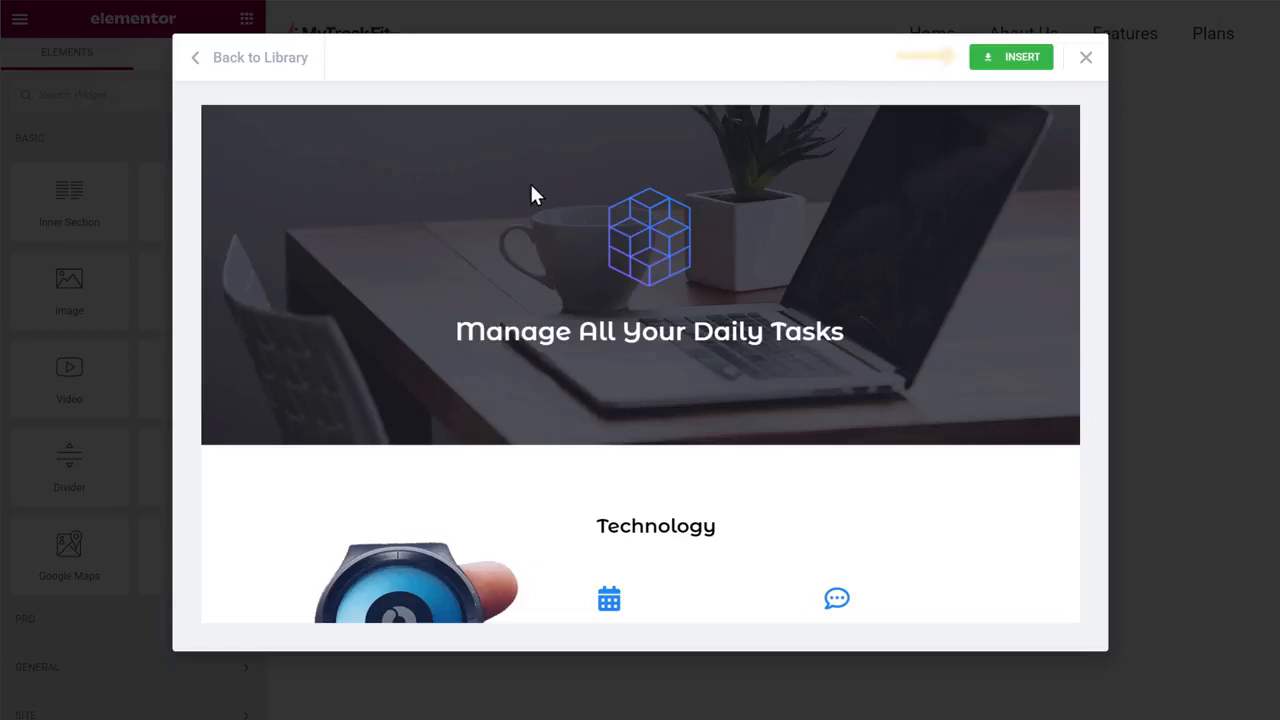
left_click(1016, 68)
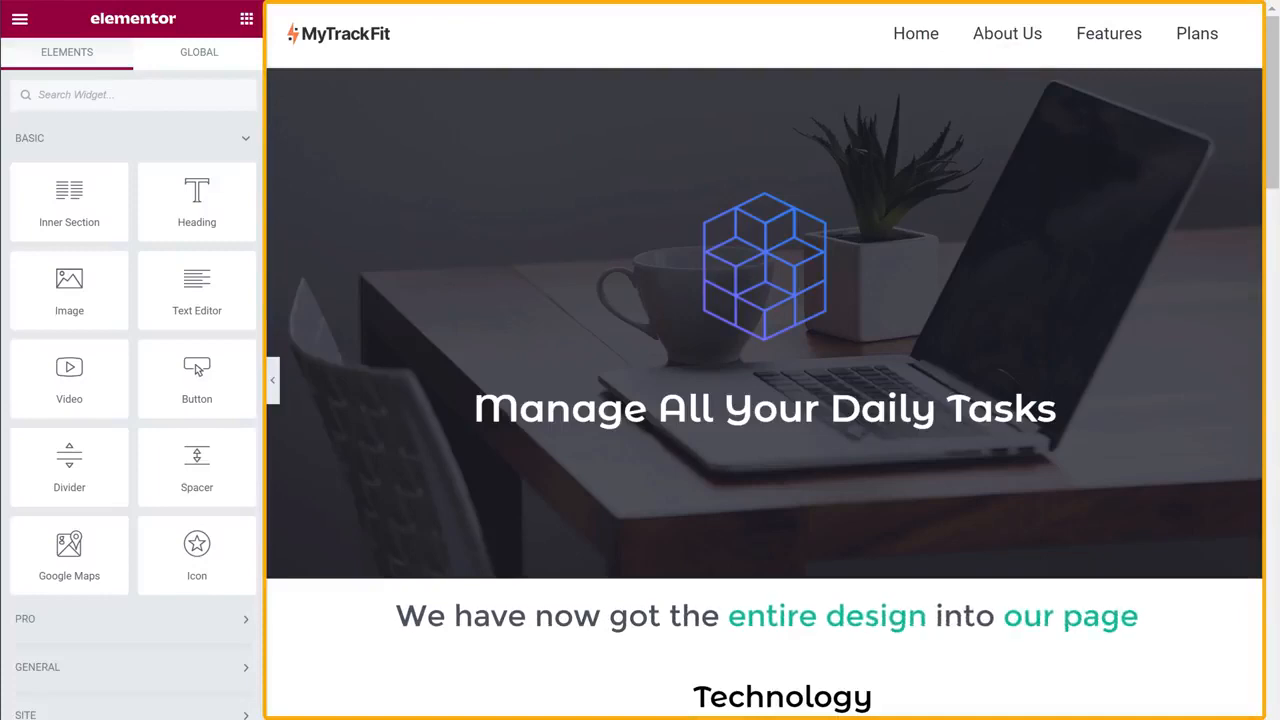
scroll(765, 360, "down", 12)
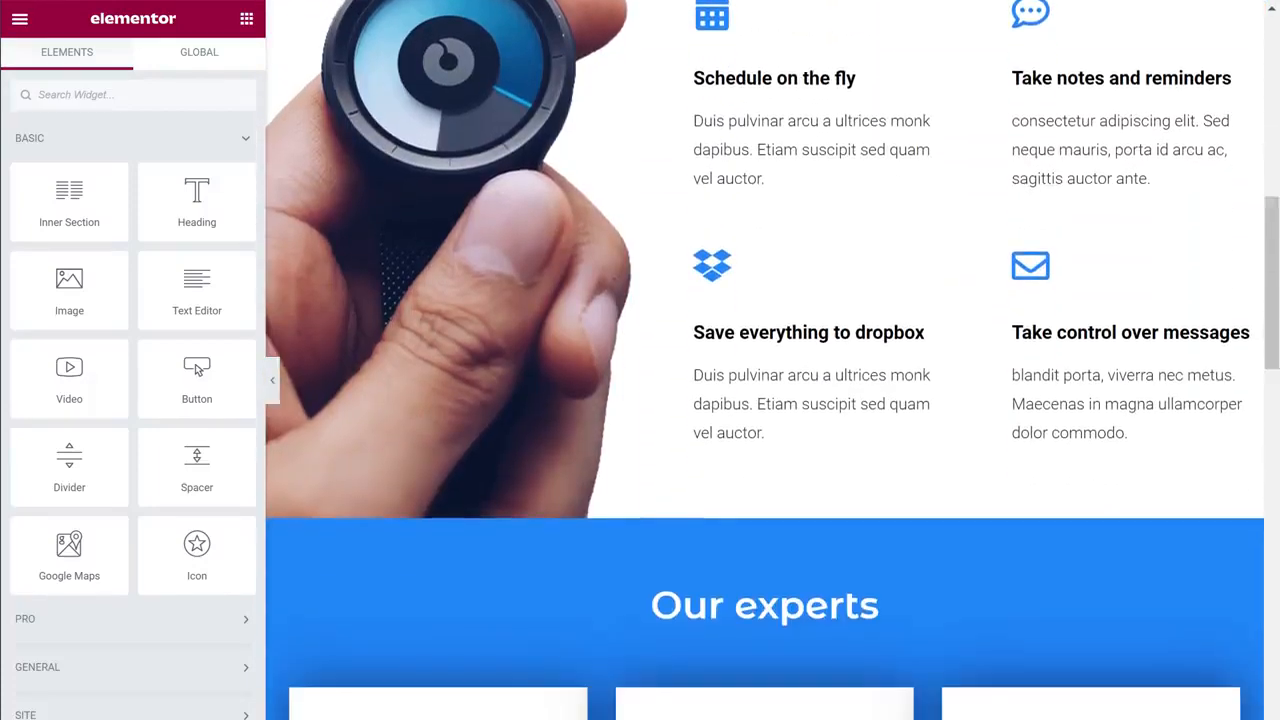
scroll(765, 360, "down", 12)
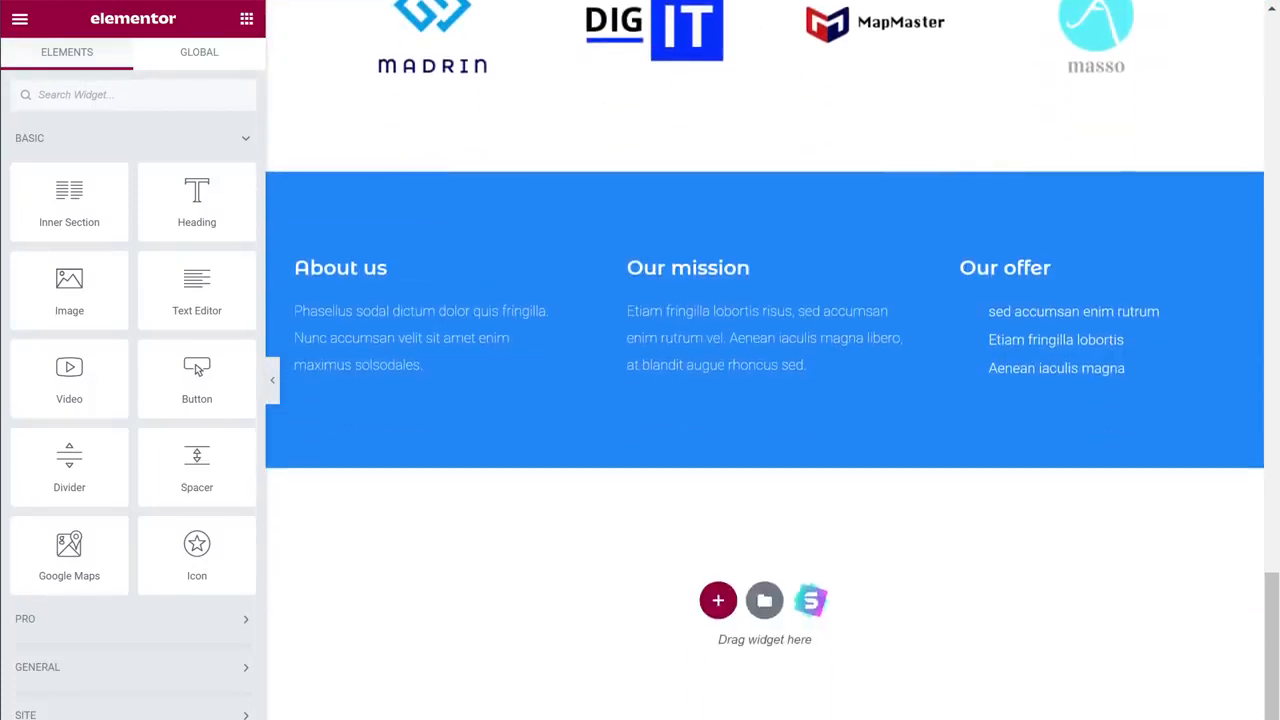
scroll(765, 360, "up", 15)
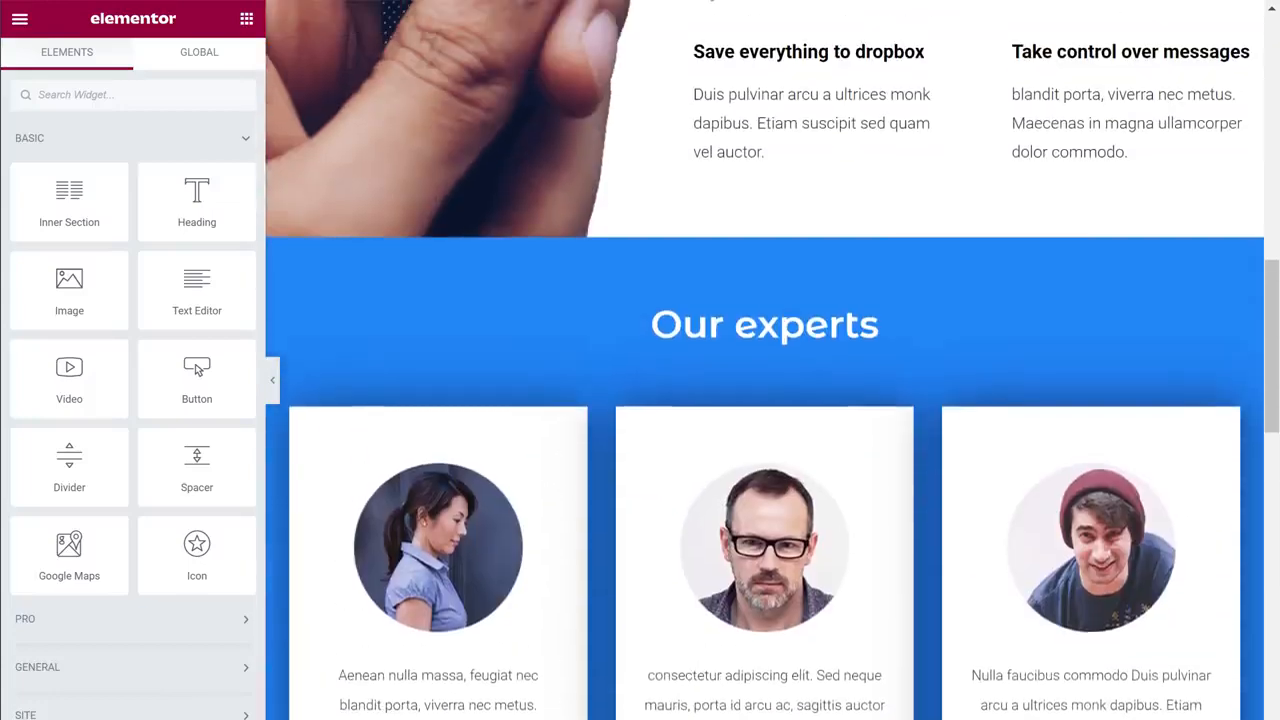
scroll(765, 360, "up", 5)
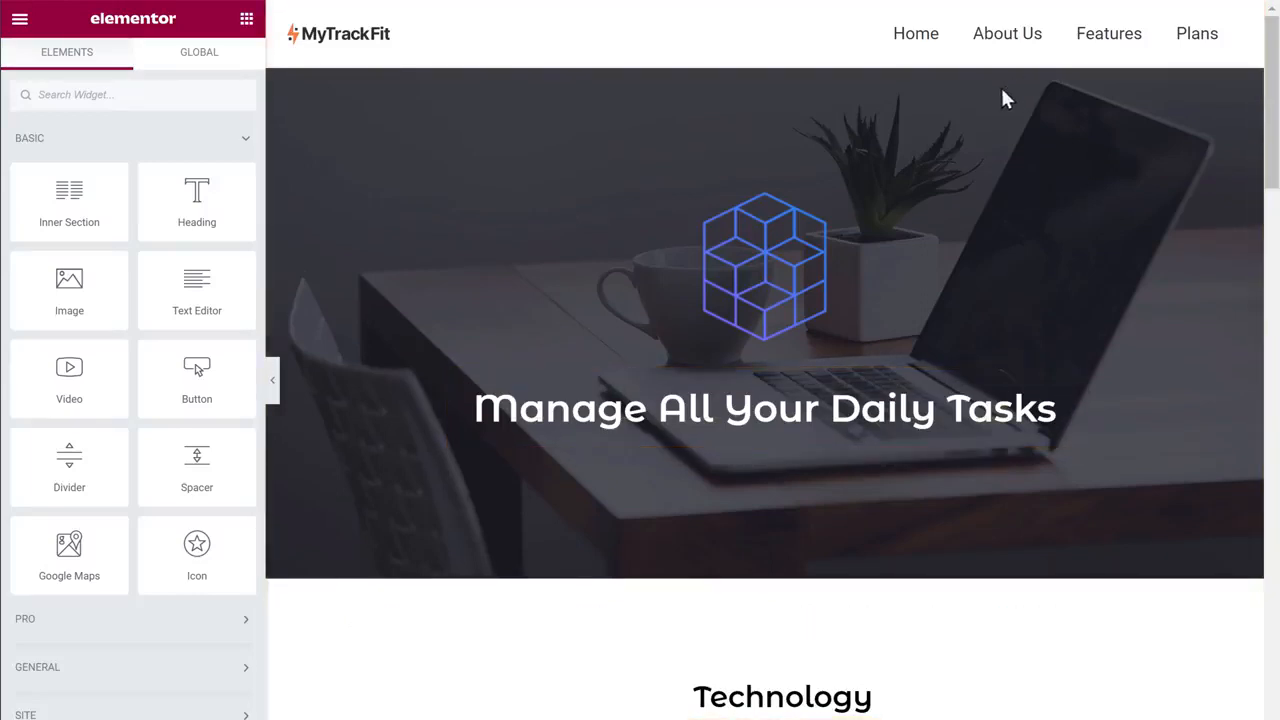
Replace the template's hero heading text with 'Our Services', then publish the page
left_click(477, 408)
left_click_drag(477, 408, 1100, 400)
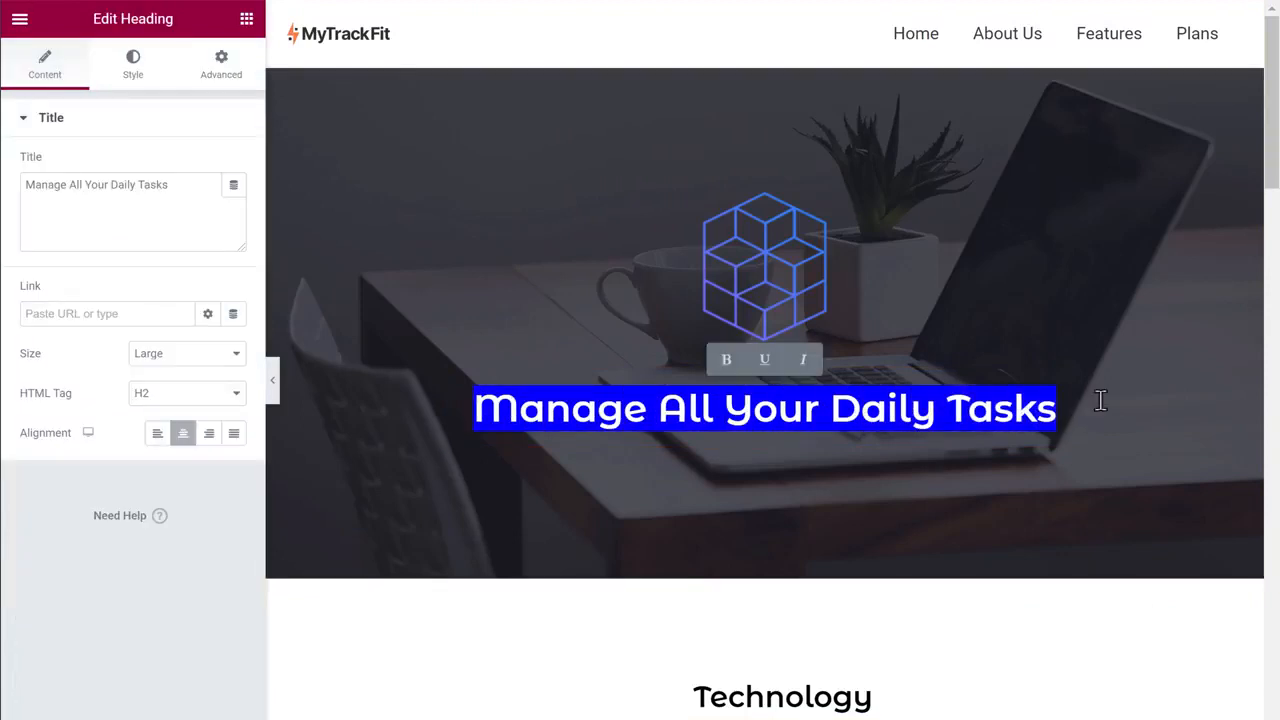
type("Our Service")
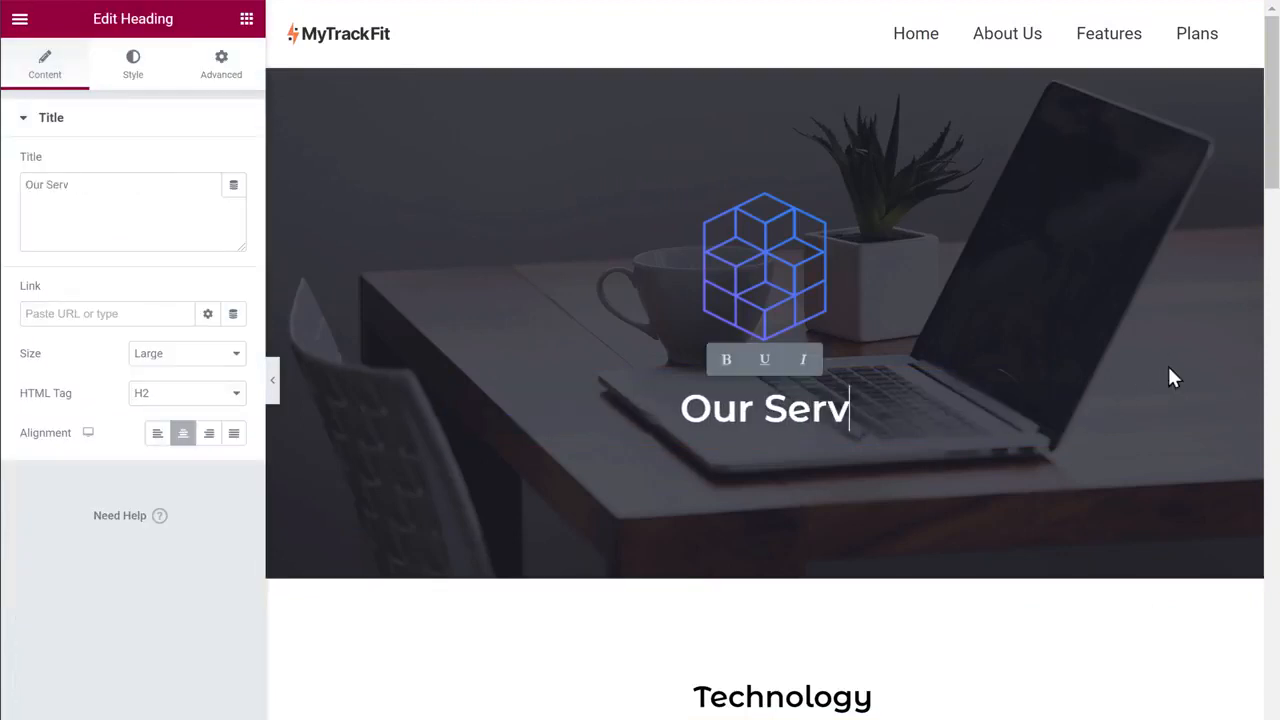
type("s")
left_click(1169, 368)
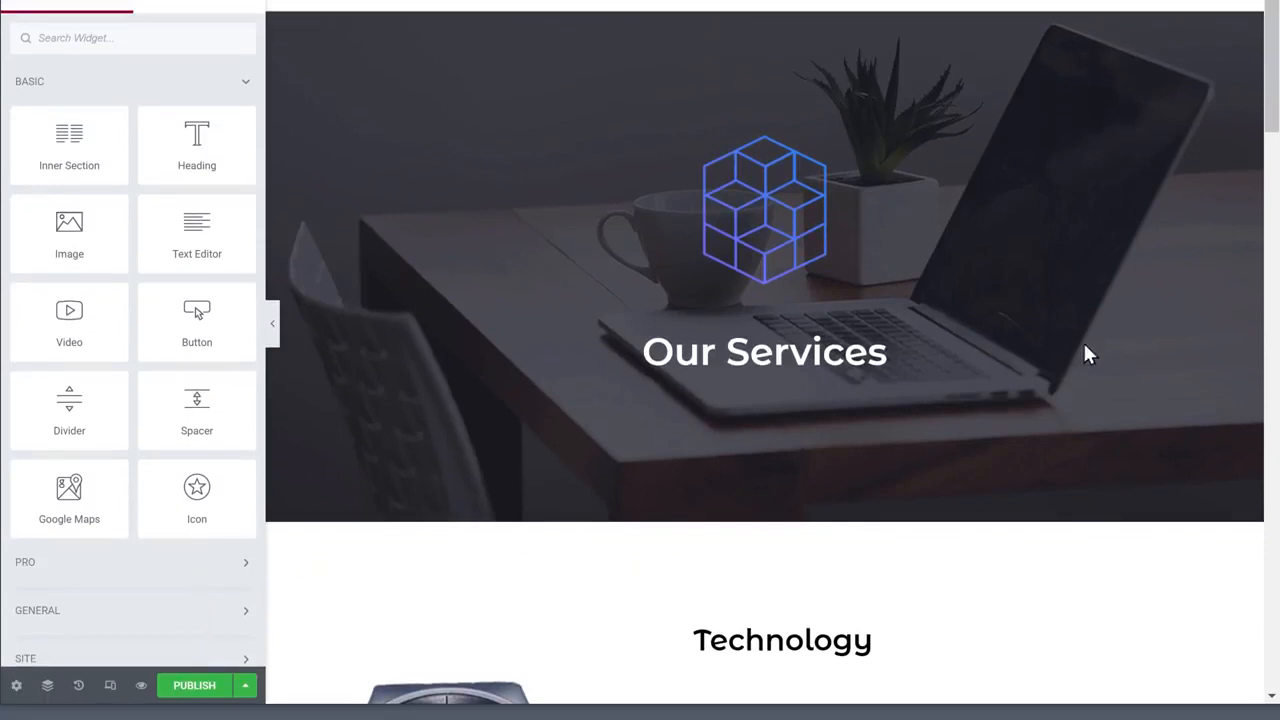
left_click(194, 692)
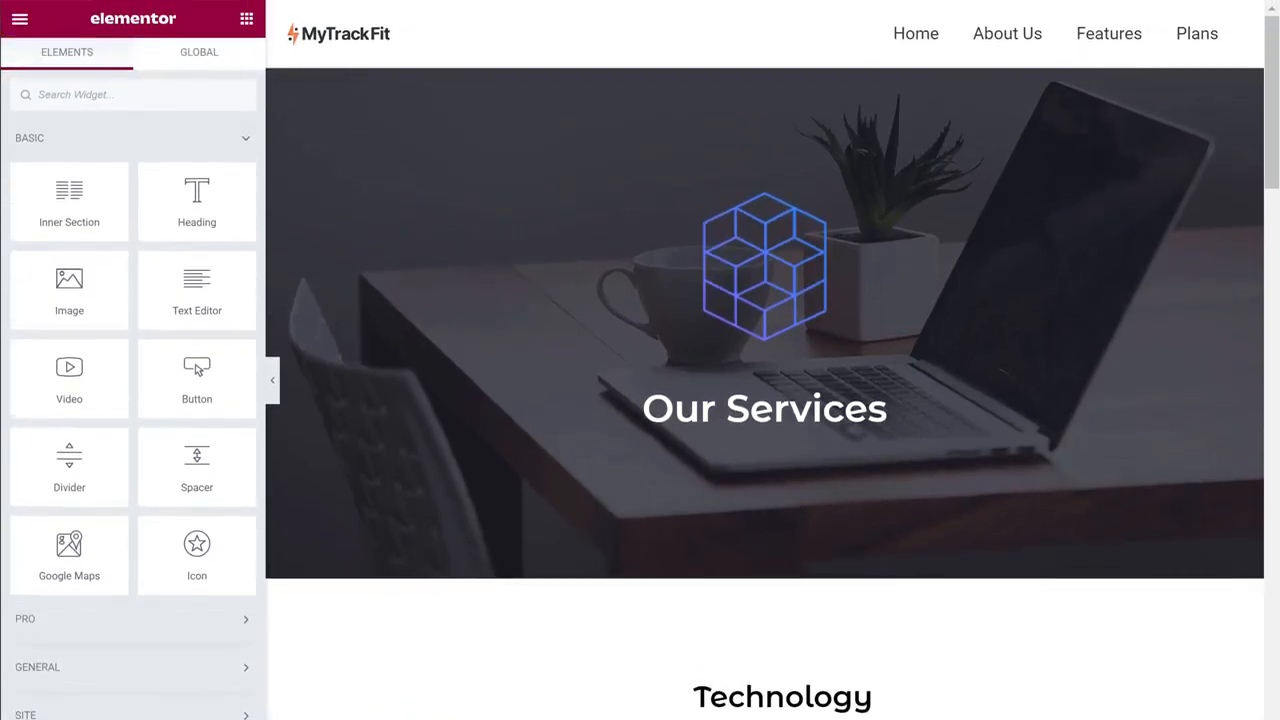
Choose View Page from the Elementor menu to see the published page live
left_click(20, 20)
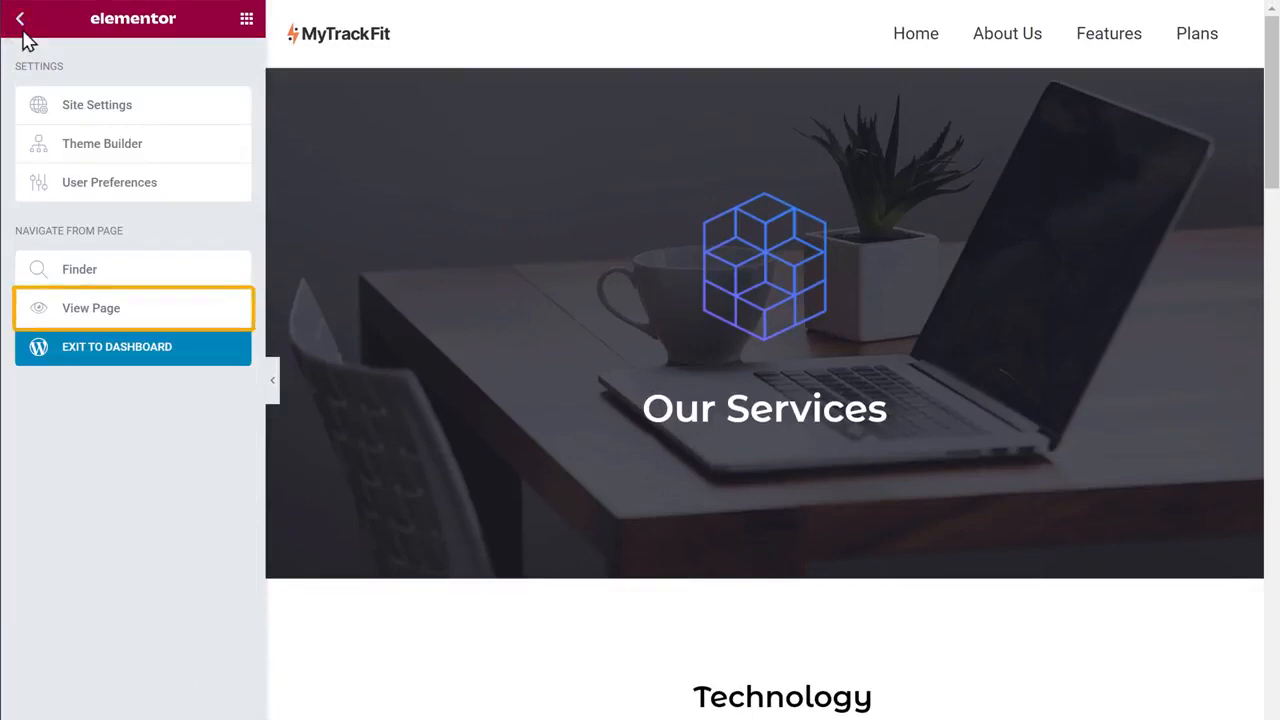
left_click(75, 318)
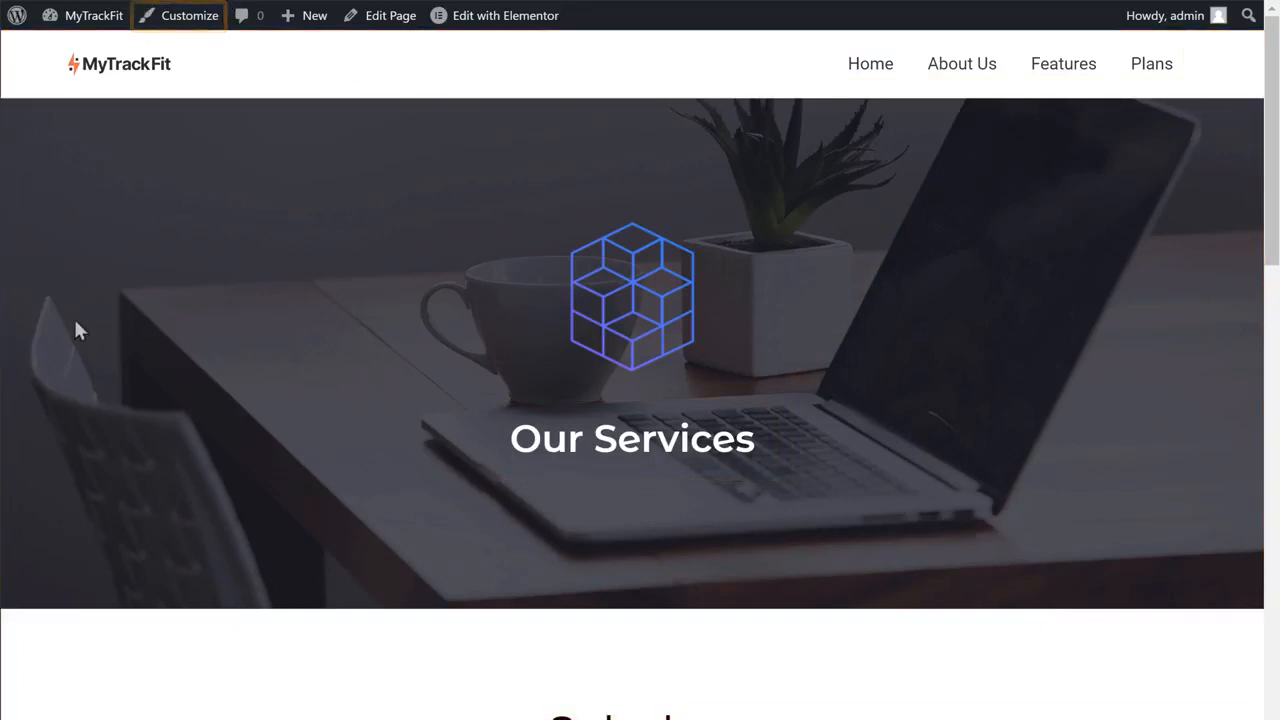
In the Customizer, add the Our Services page to the Primary Menu between Features and Plans, then publish
left_click(188, 35)
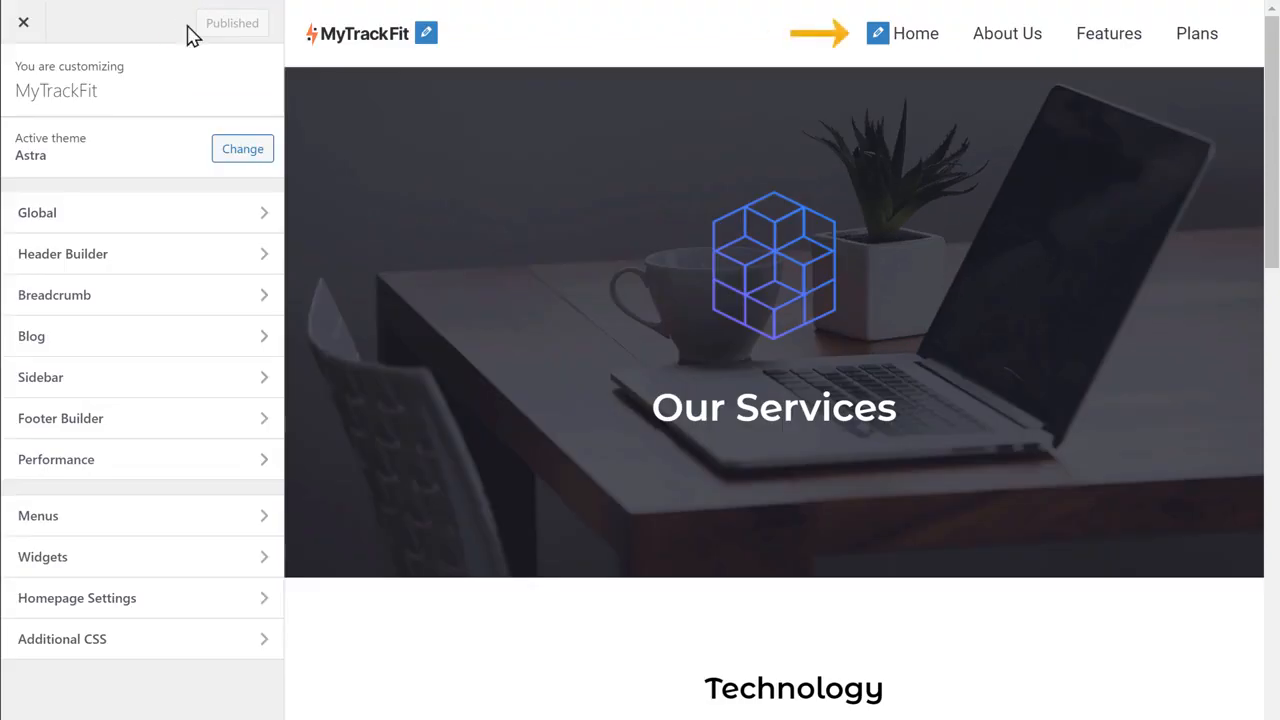
left_click(877, 37)
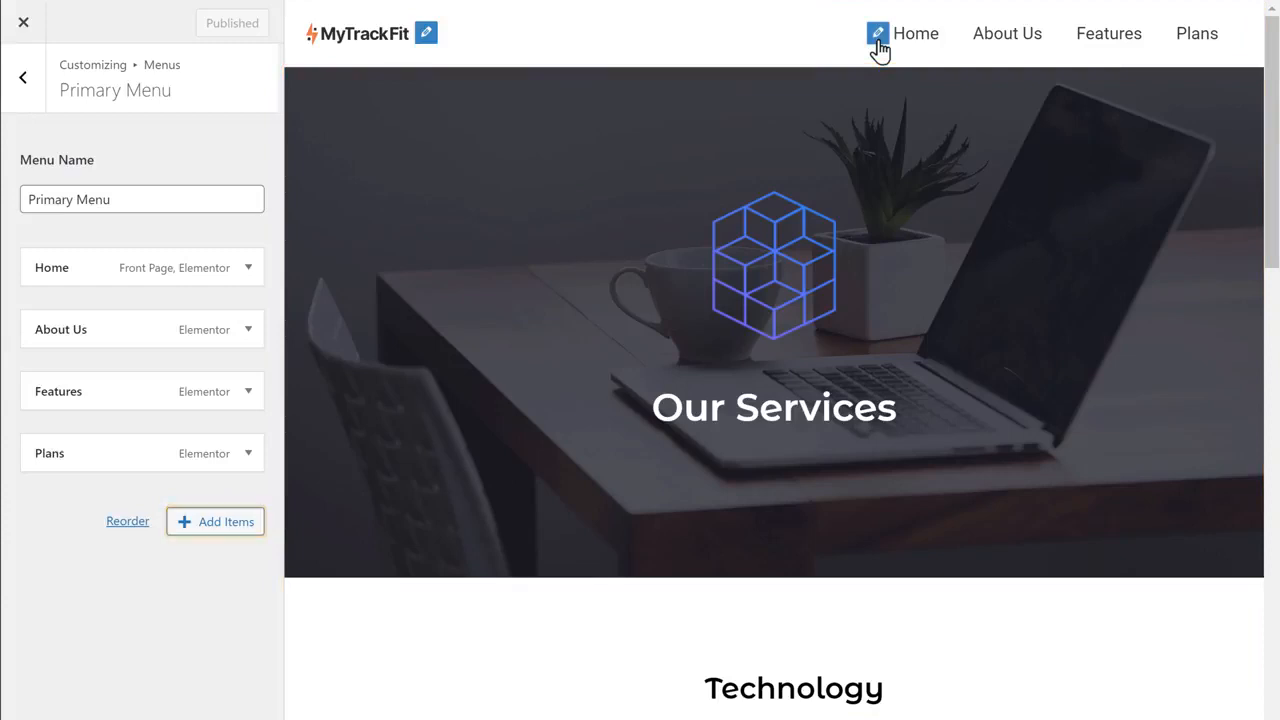
left_click(213, 532)
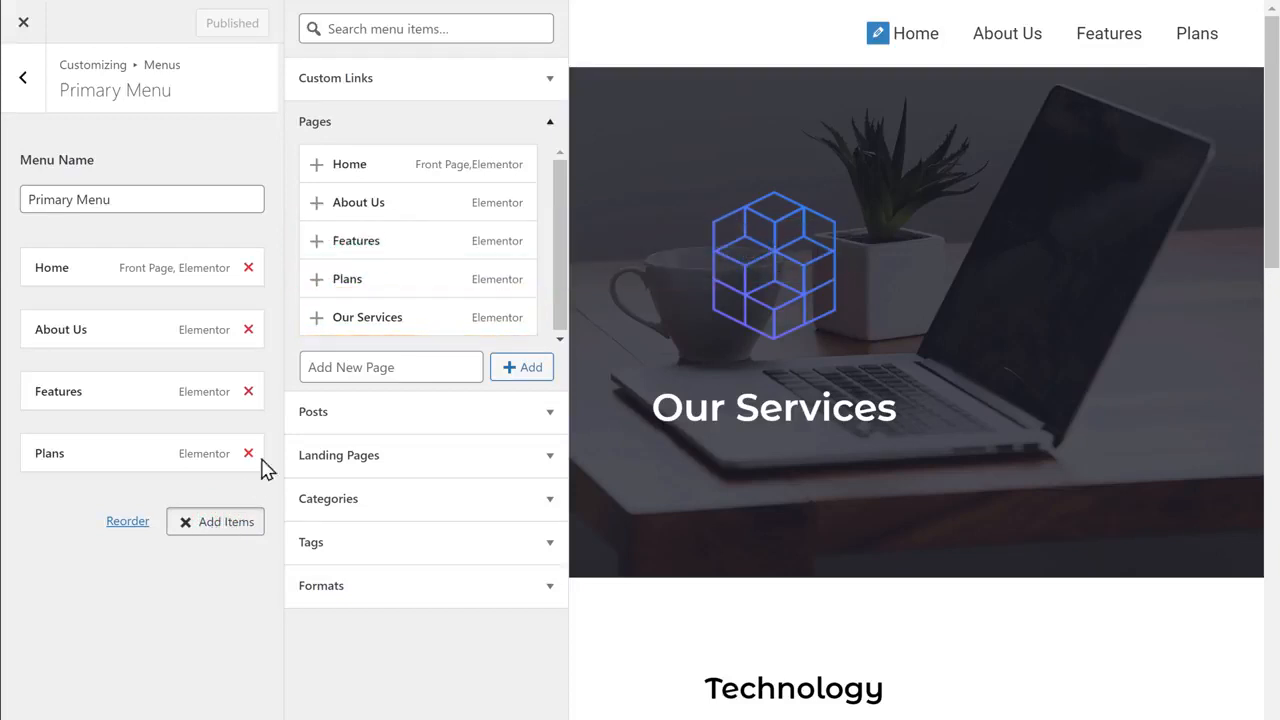
left_click(357, 335)
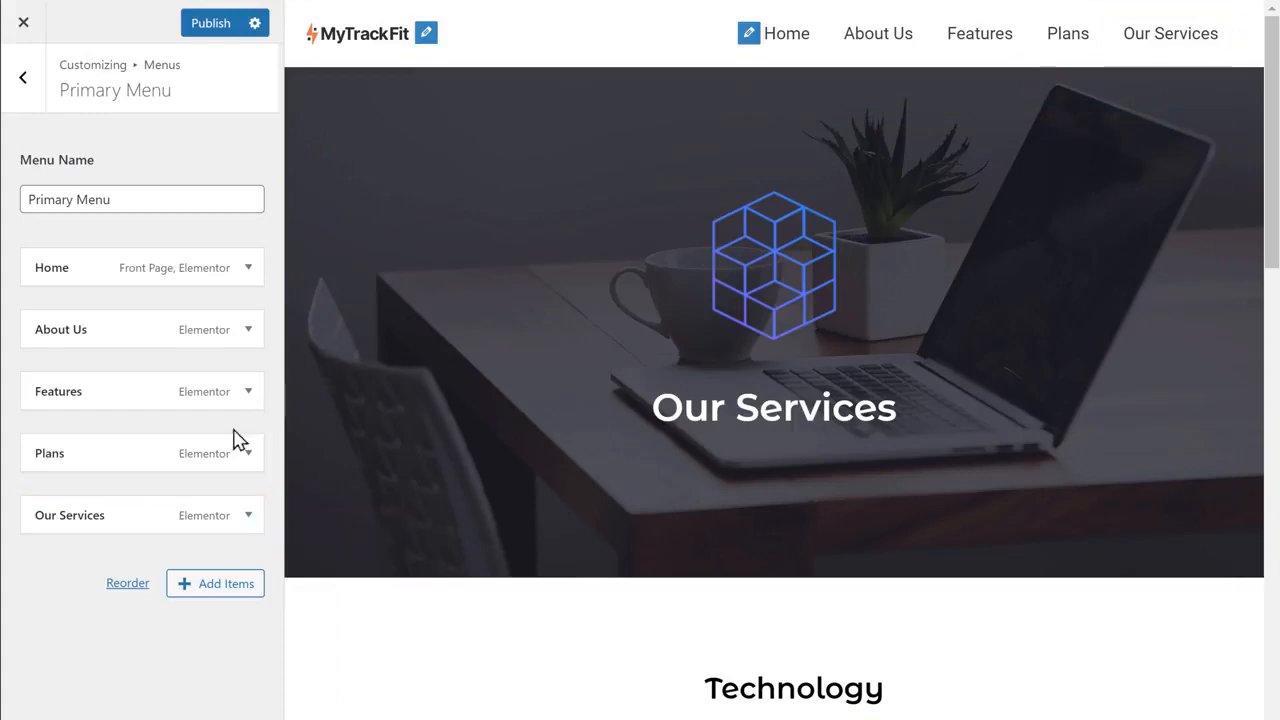
left_click_drag(127, 514, 122, 450)
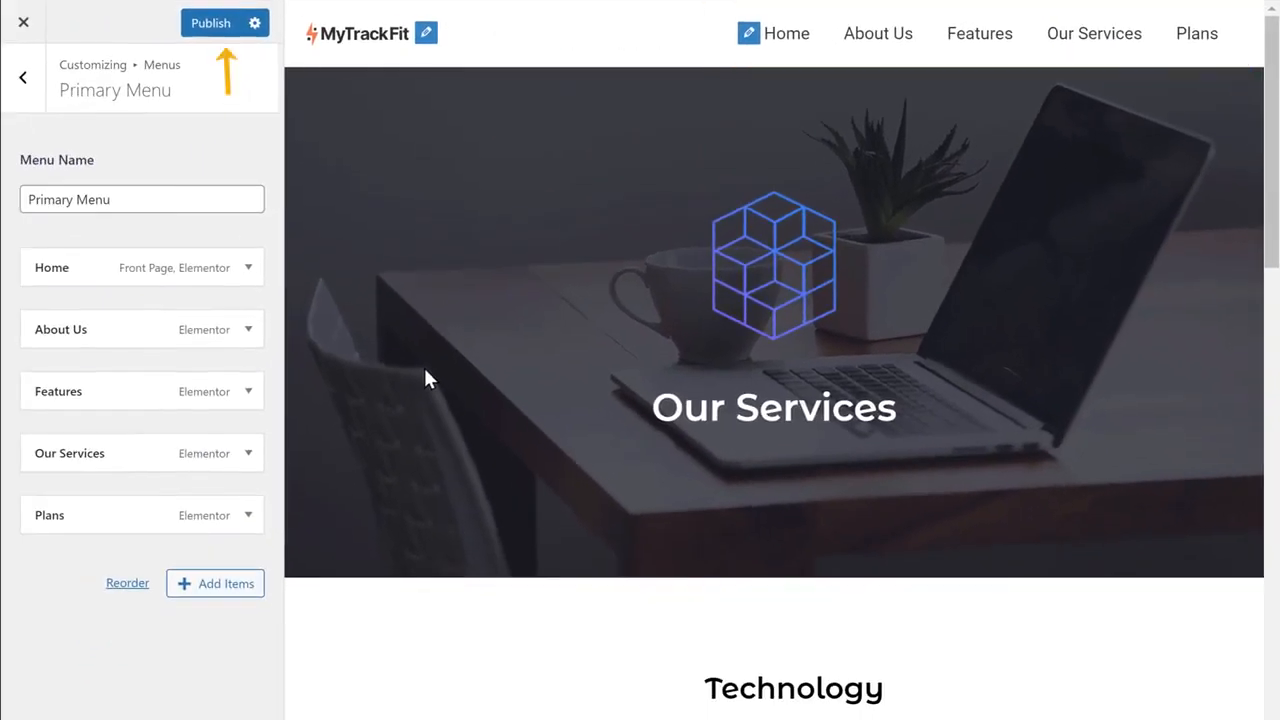
left_click(208, 43)
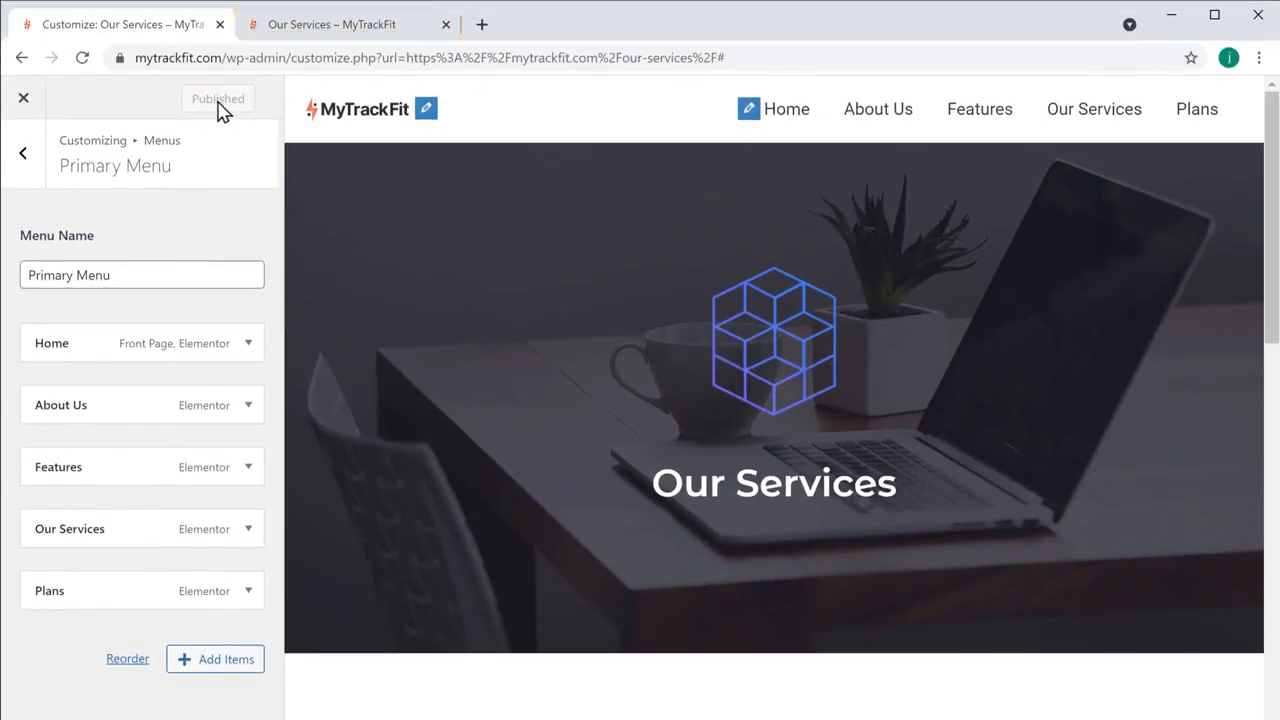
Switch to the browser tab showing the live Our Services page
left_click(318, 30)
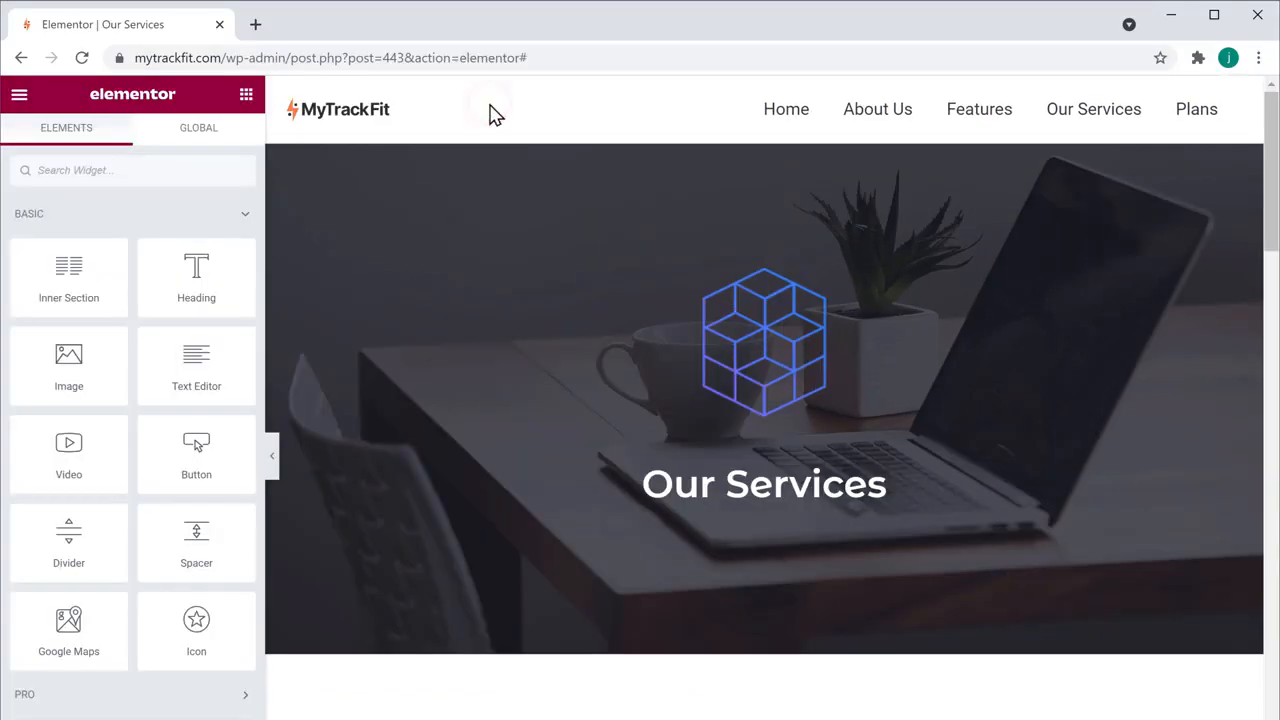
Scroll to the Technology section and switch the Elementor preview to mobile width (352 × 667)
scroll(490, 108, "down", 5)
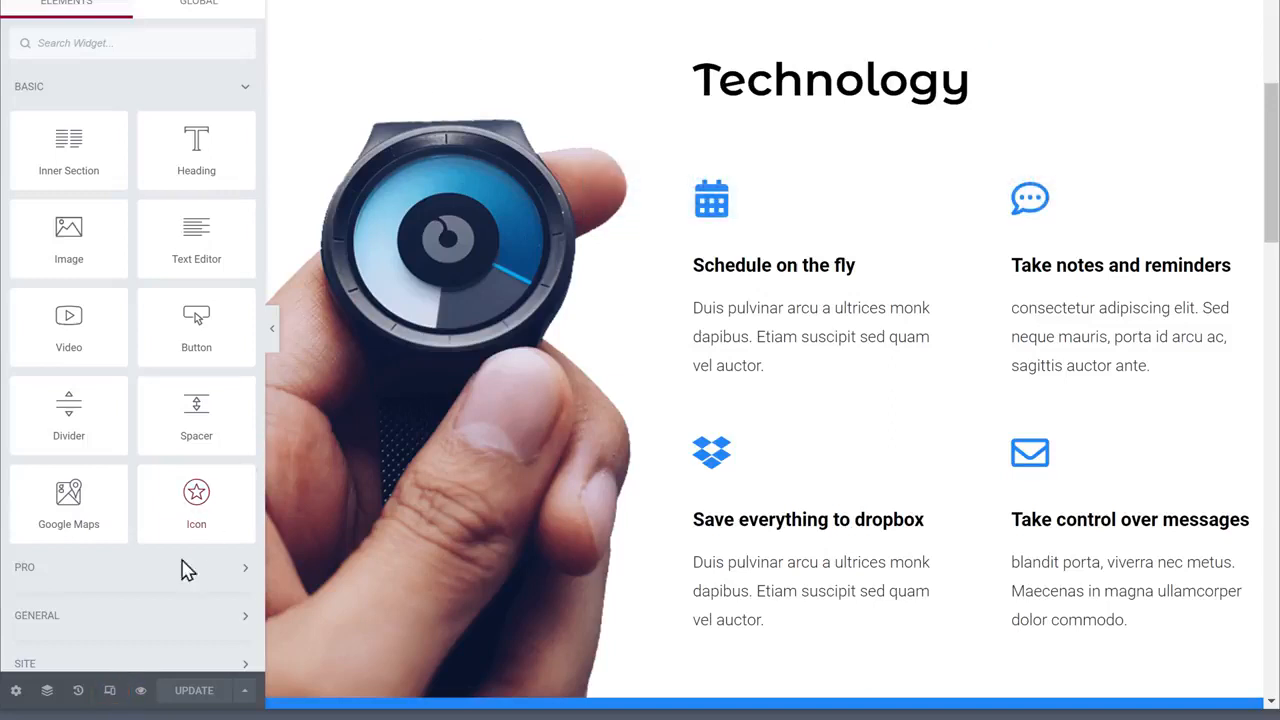
left_click(110, 691)
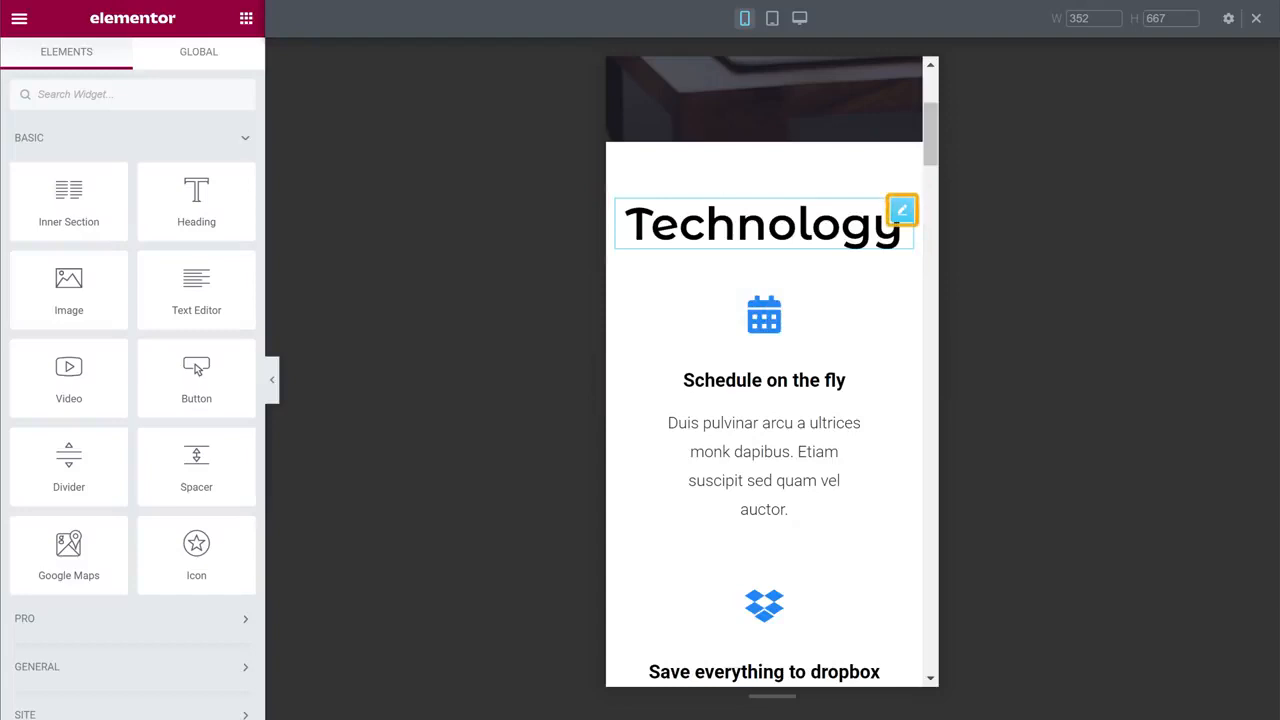
Reduce the Technology heading's mobile typography size from 48 px to 28 px
left_click(901, 215)
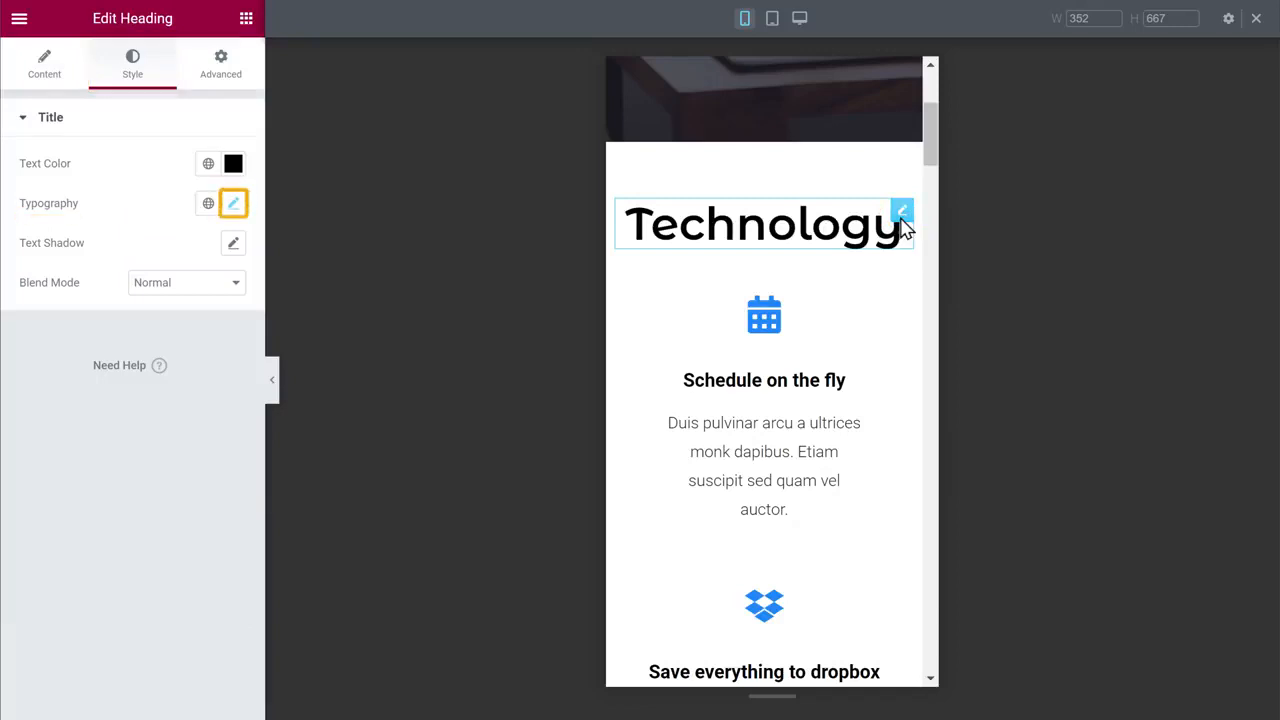
left_click(233, 205)
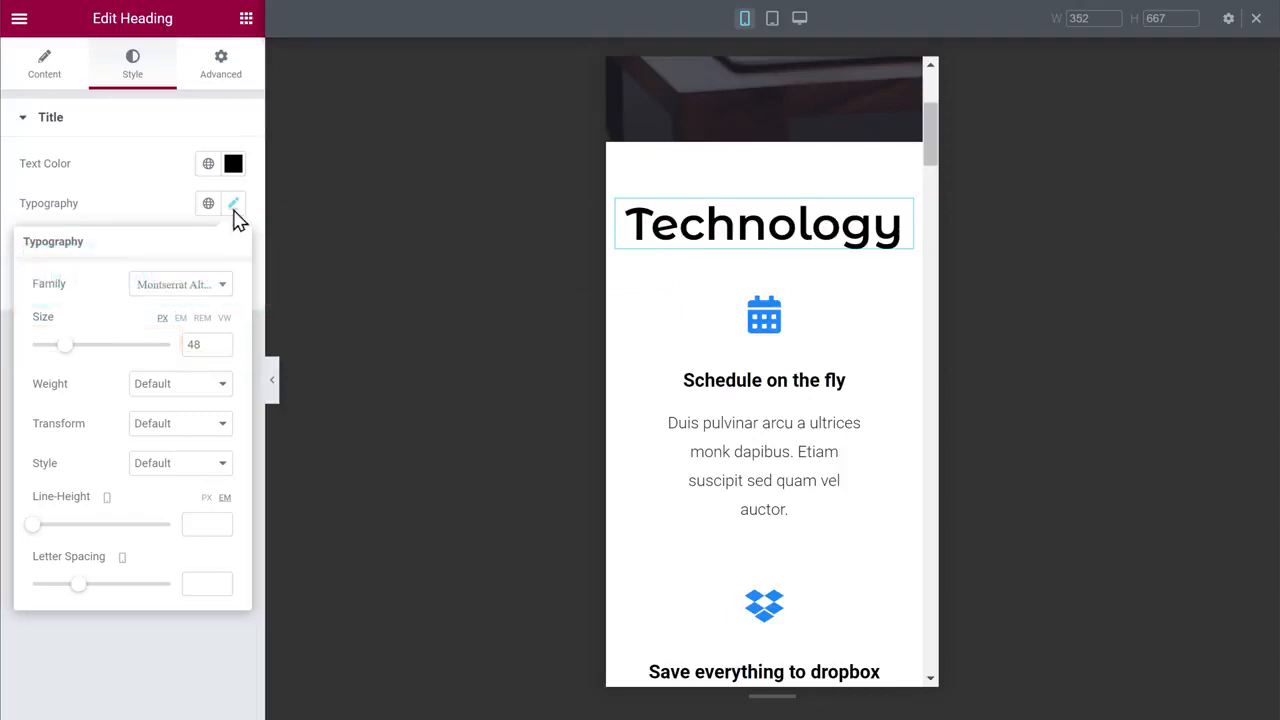
left_click_drag(65, 358, 51, 358)
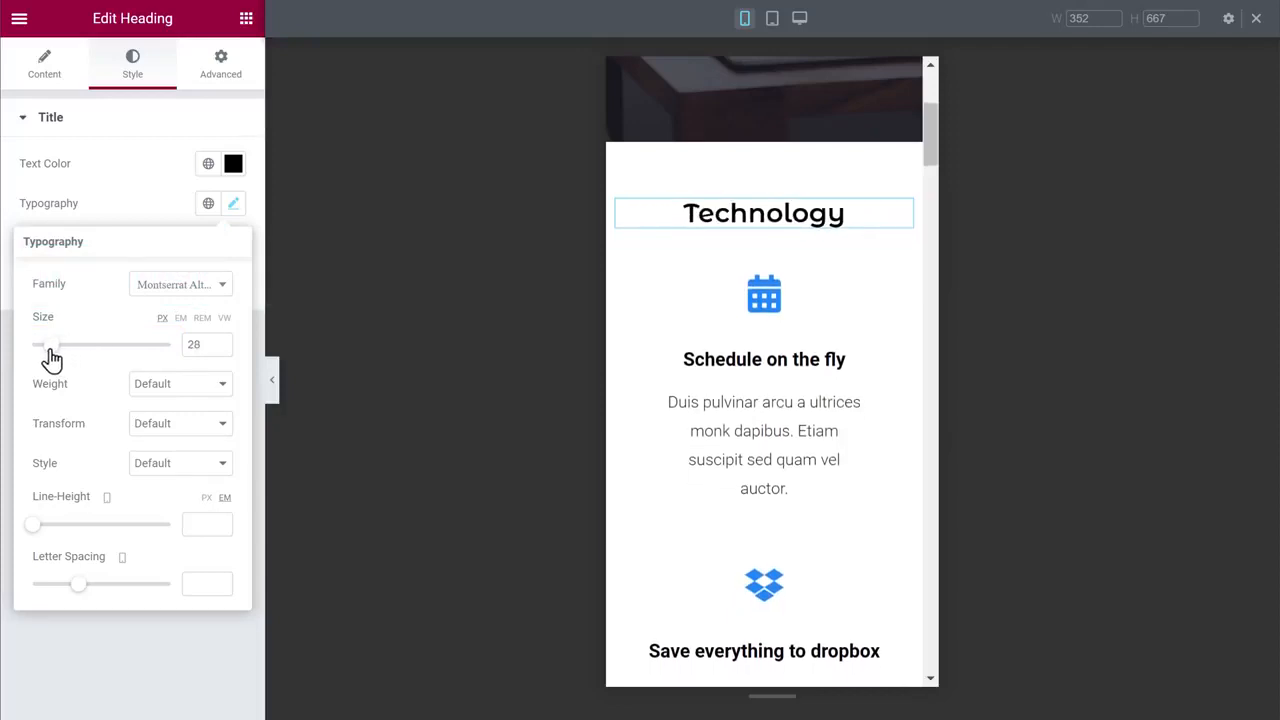